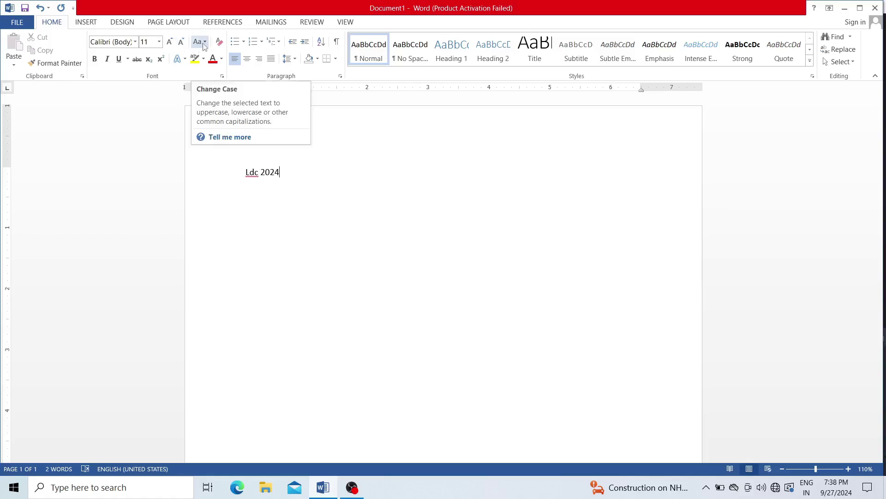
pyautogui.click(203, 43)
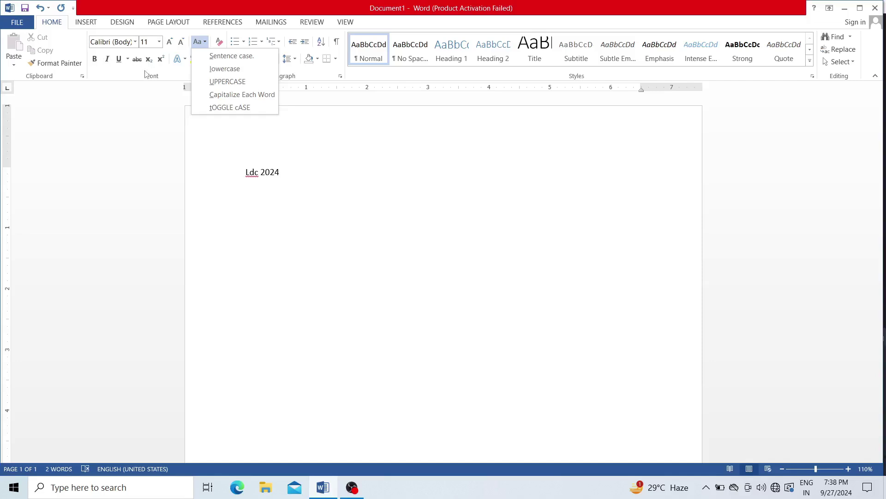
pyautogui.click(242, 191)
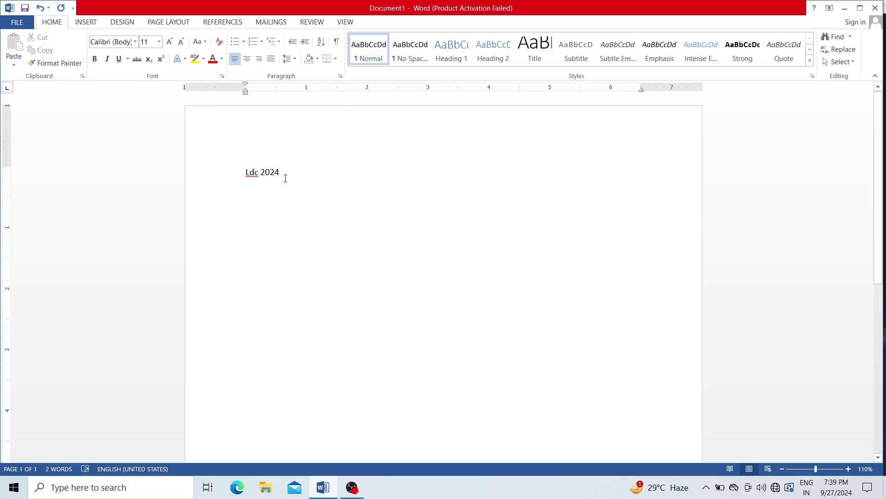
# Replace the text "Ldc 2024" with sample paragraphs generated by =rand().
pyautogui.press('BackSpace')
pyautogui.press('BackSpace')
pyautogui.press('BackSpace')
pyautogui.press('BackSpace')
pyautogui.press('BackSpace')
pyautogui.press('BackSpace')
pyautogui.press('BackSpace')
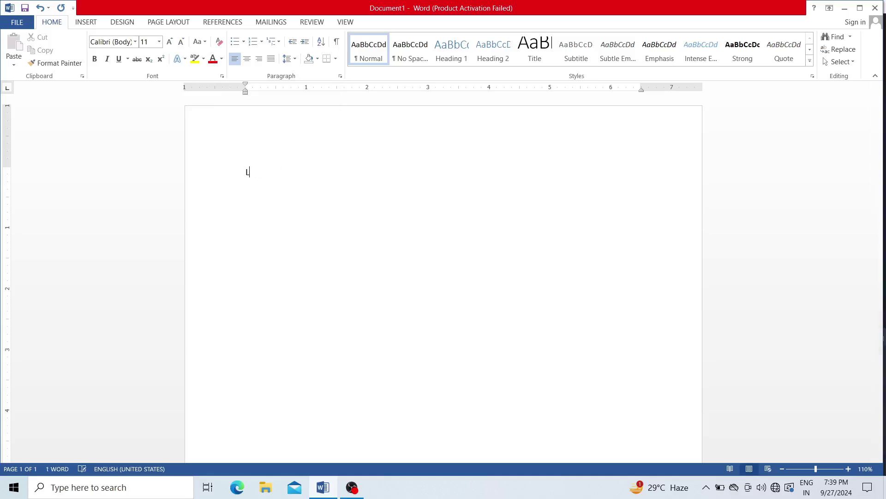
pyautogui.press('BackSpace')
pyautogui.write('=rand()')
pyautogui.press('Return')
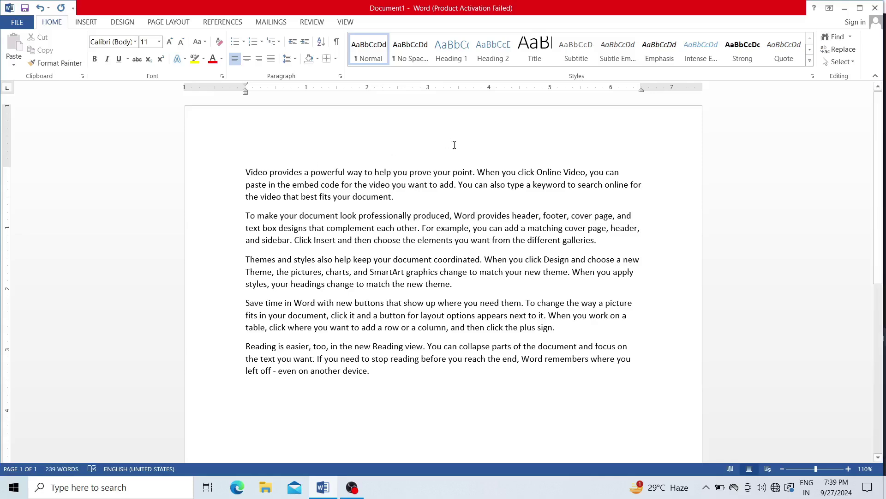
# Review the basic font settings and the advanced character spacing options in the Font dialog, and close it without changes.
pyautogui.click(848, 469)
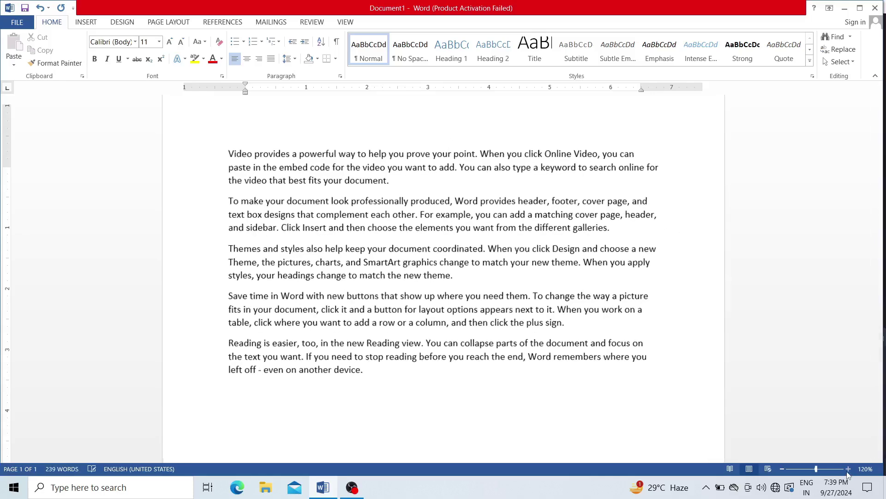
pyautogui.click(848, 469)
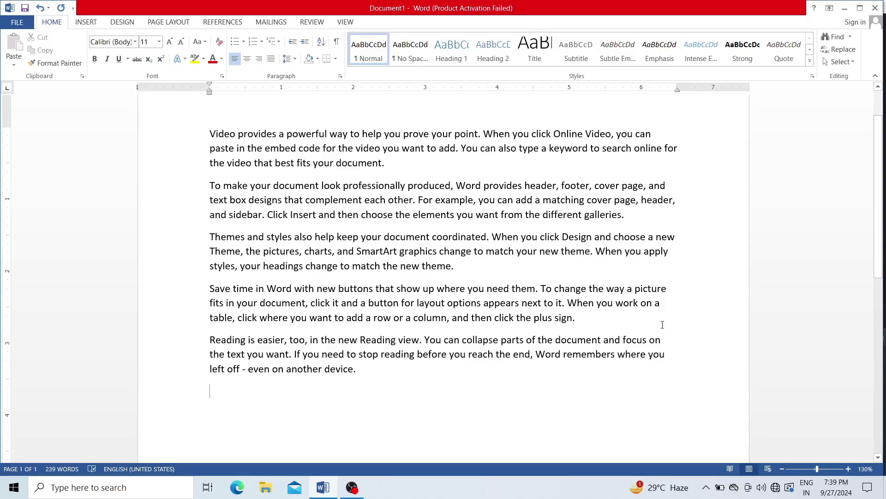
pyautogui.click(223, 77)
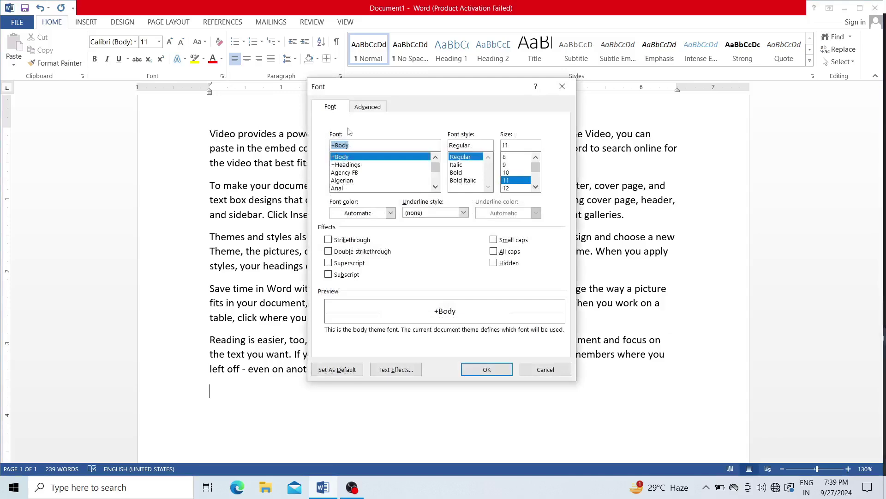
pyautogui.click(367, 113)
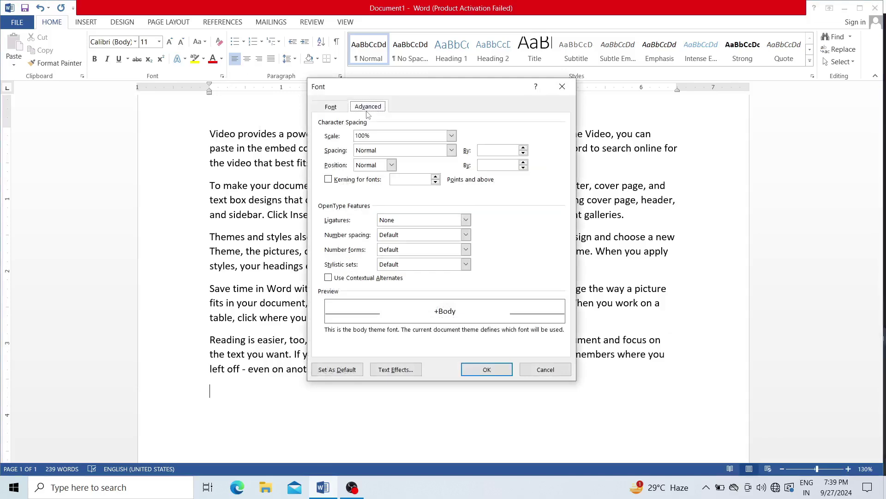
pyautogui.click(337, 109)
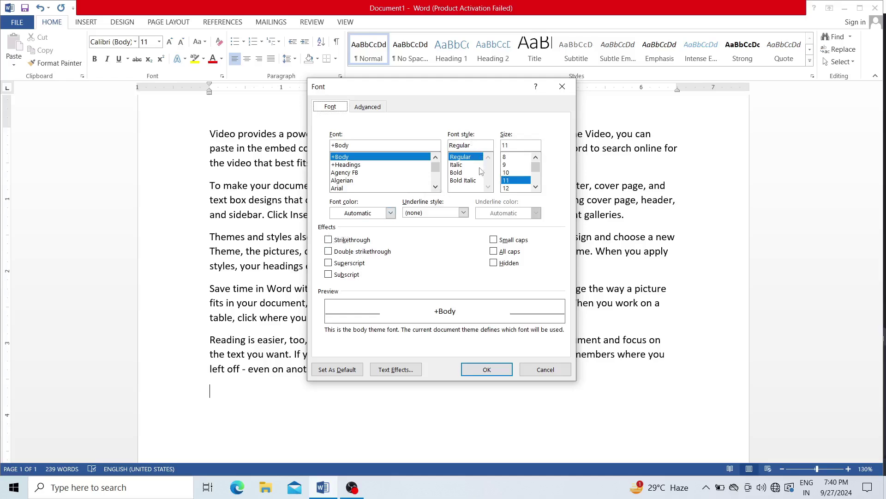
pyautogui.click(366, 109)
pyautogui.click(333, 107)
pyautogui.click(561, 86)
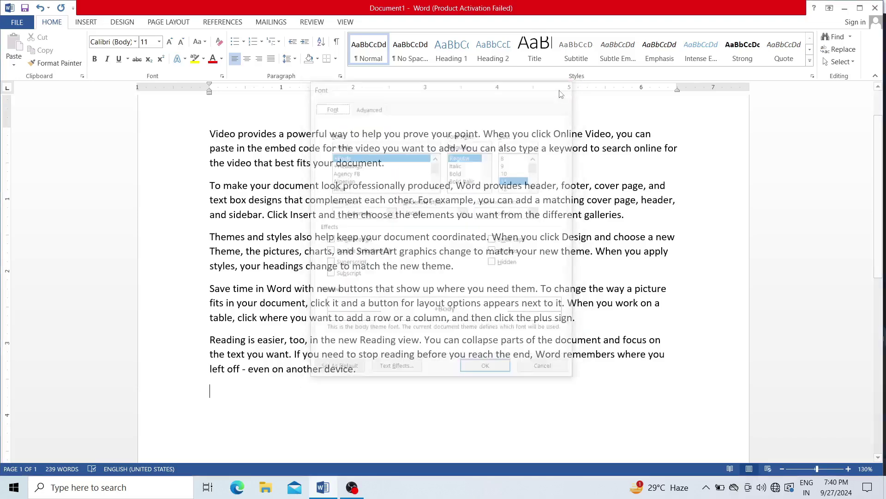
# Underline and strike through the second paragraph, starting "To make your document look professionally produced".
pyautogui.tripleClick(268, 192)
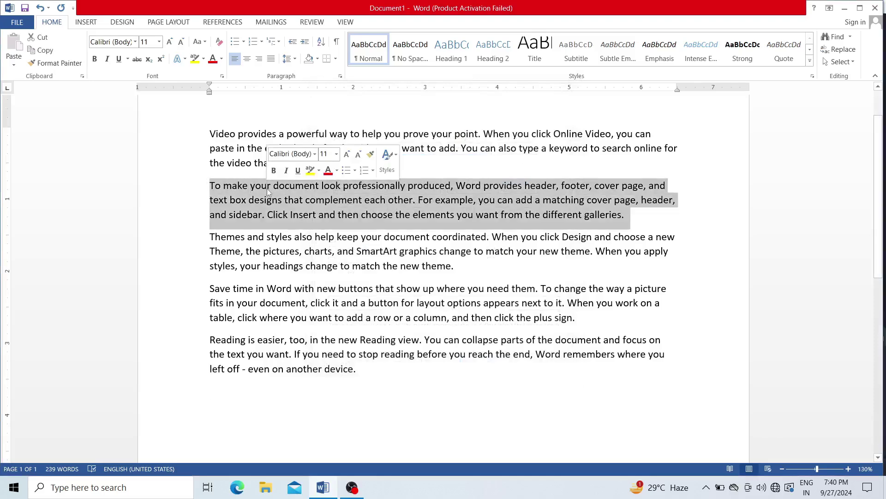
pyautogui.click(120, 61)
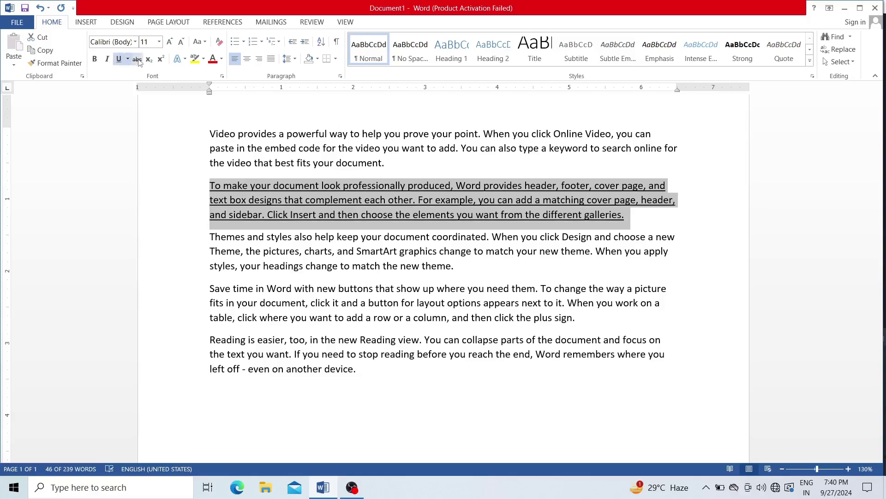
pyautogui.click(139, 60)
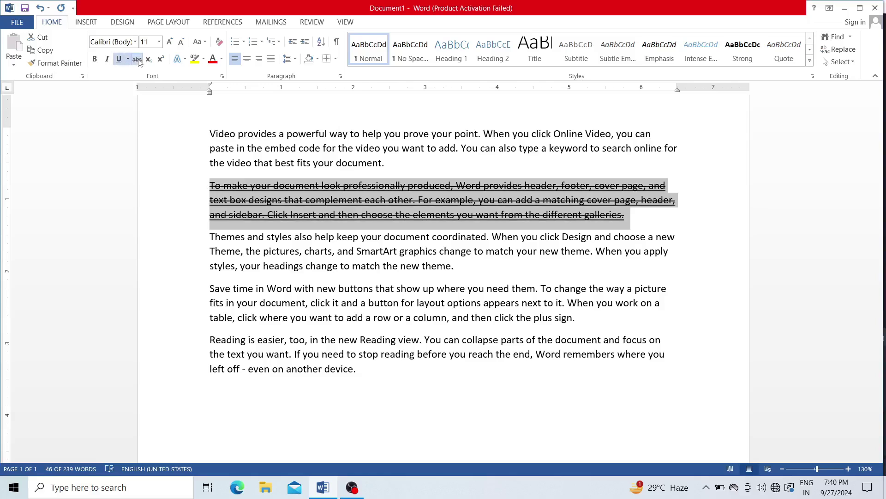
pyautogui.click(290, 237)
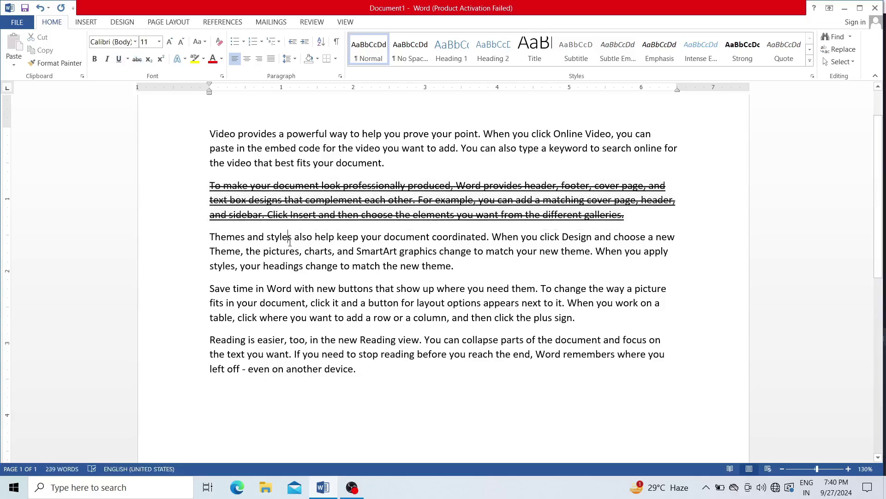
# Try to clear the second paragraph's underline and strikethrough by choosing the Regular font style in the Font dialog.
pyautogui.tripleClick(281, 195)
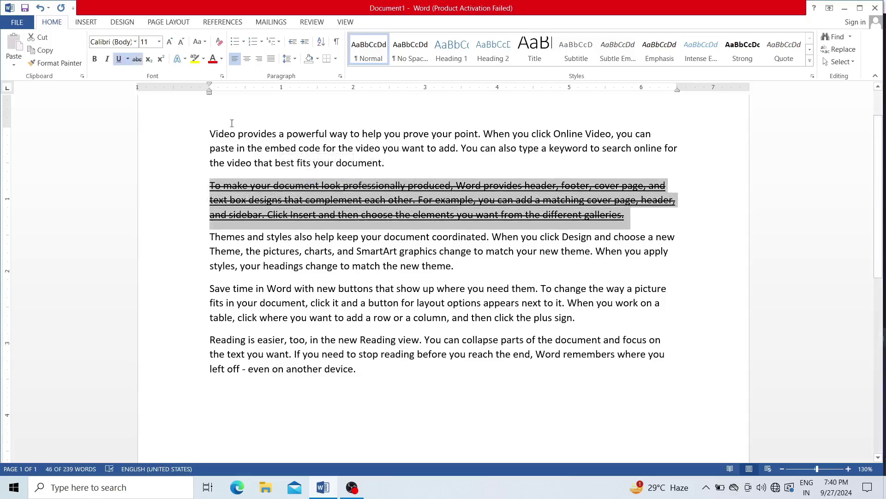
pyautogui.click(222, 76)
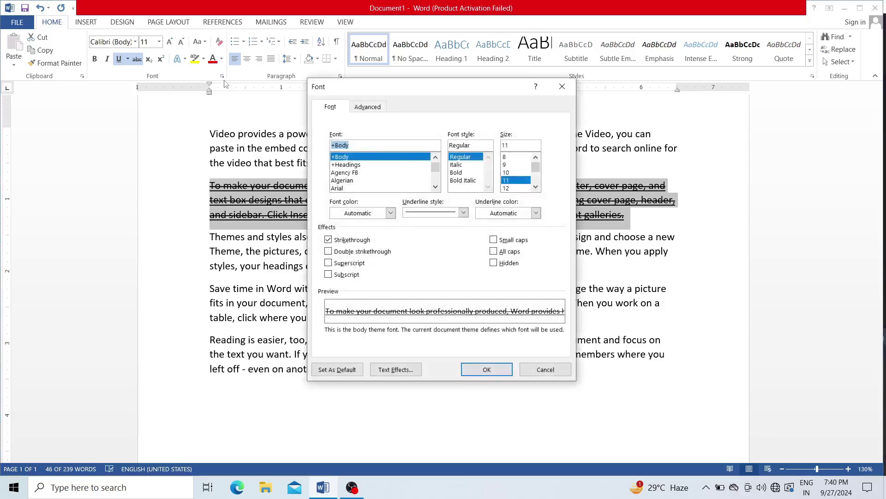
pyautogui.click(464, 158)
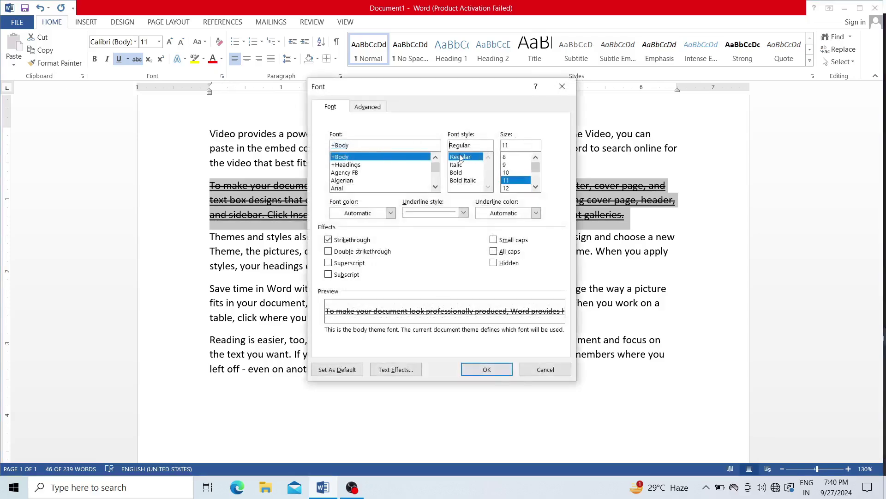
pyautogui.click(477, 368)
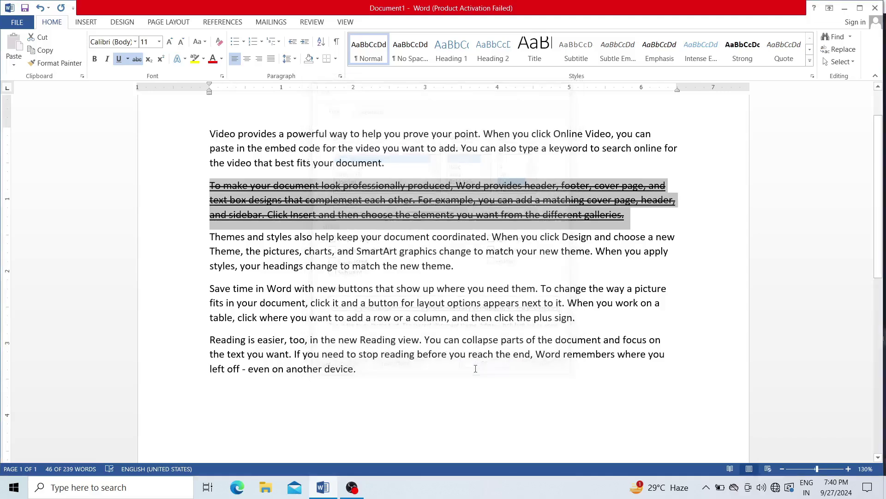
# Make the third paragraph, starting "Themes and styles also help", bold.
pyautogui.click(394, 247)
pyautogui.doubleClick(395, 247)
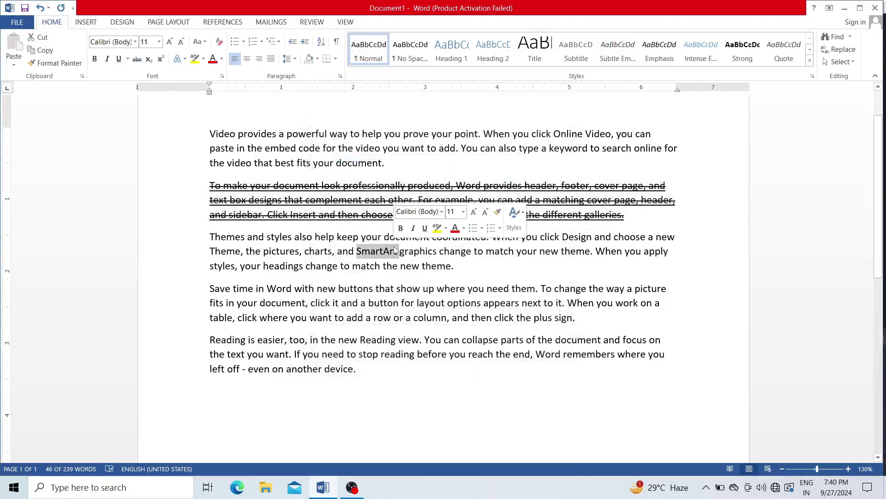
pyautogui.doubleClick(366, 237)
pyautogui.doubleClick(347, 238)
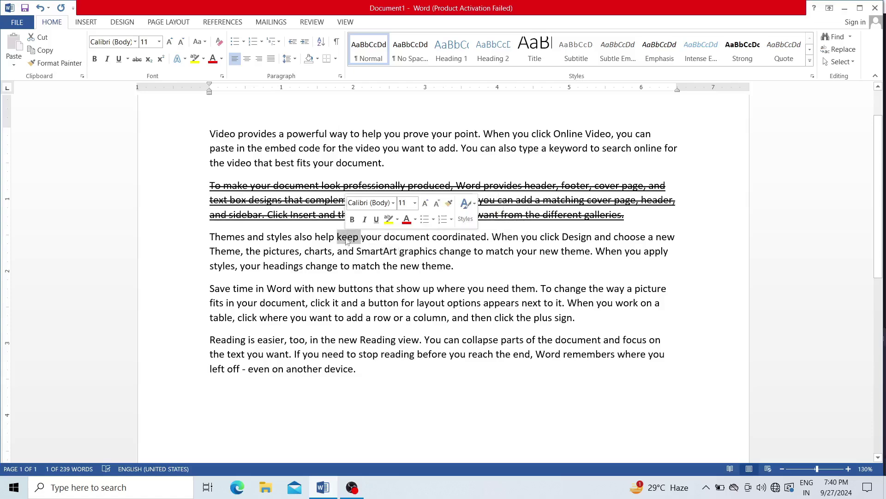
pyautogui.tripleClick(325, 238)
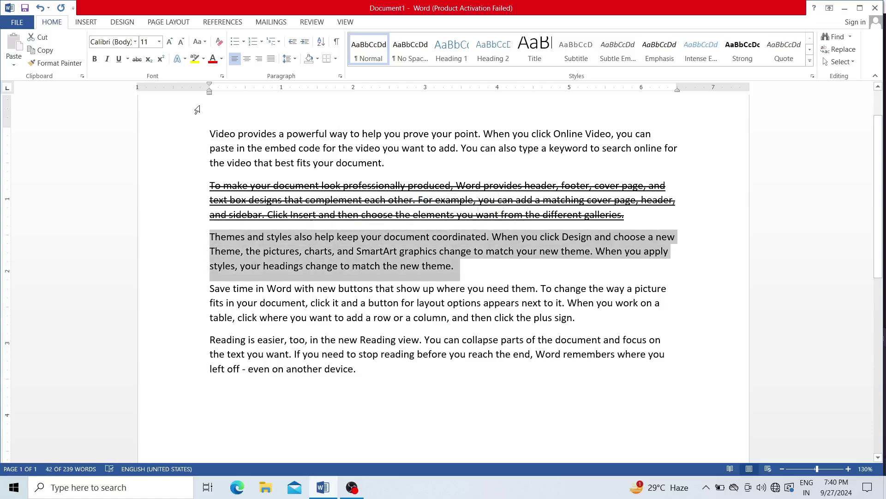
pyautogui.click(94, 59)
pyautogui.click(304, 259)
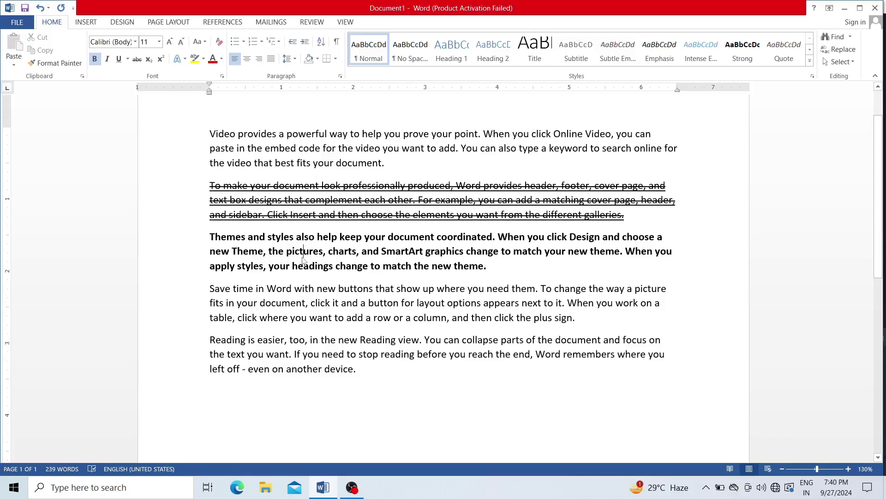
# Remove the bold from the third paragraph by setting its font style to Regular in the Font dialog.
pyautogui.doubleClick(304, 258)
pyautogui.tripleClick(304, 259)
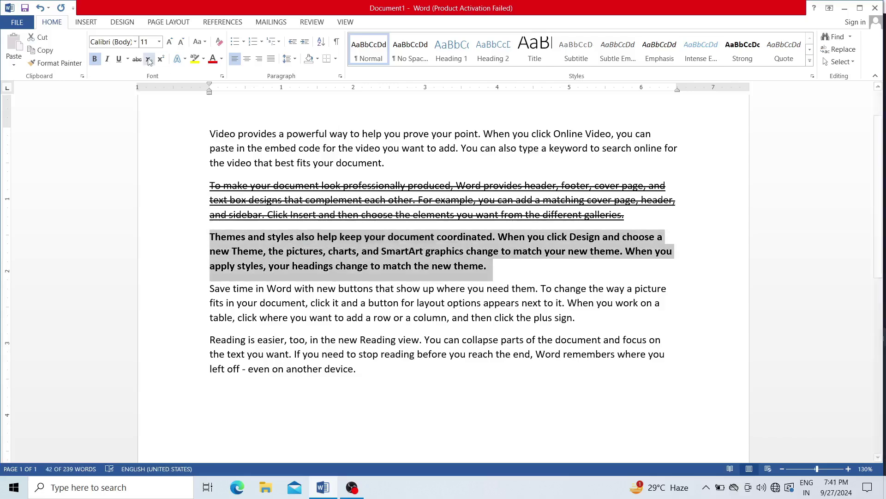
pyautogui.click(222, 76)
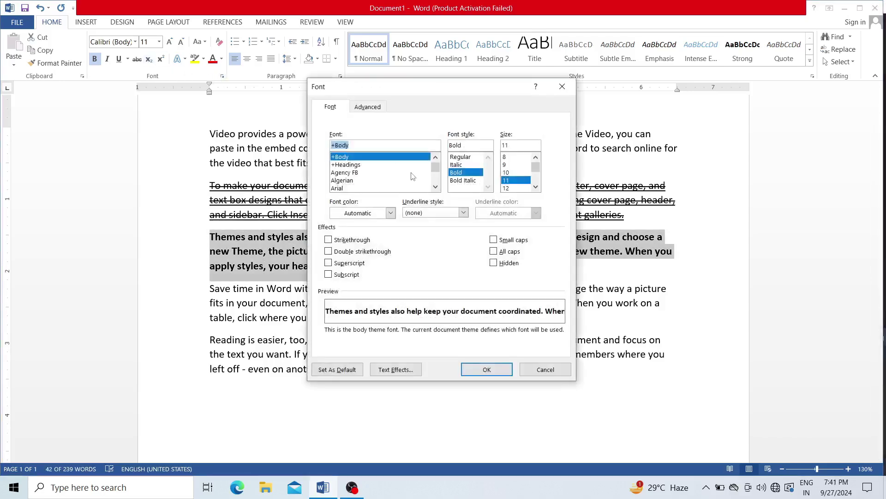
pyautogui.click(461, 157)
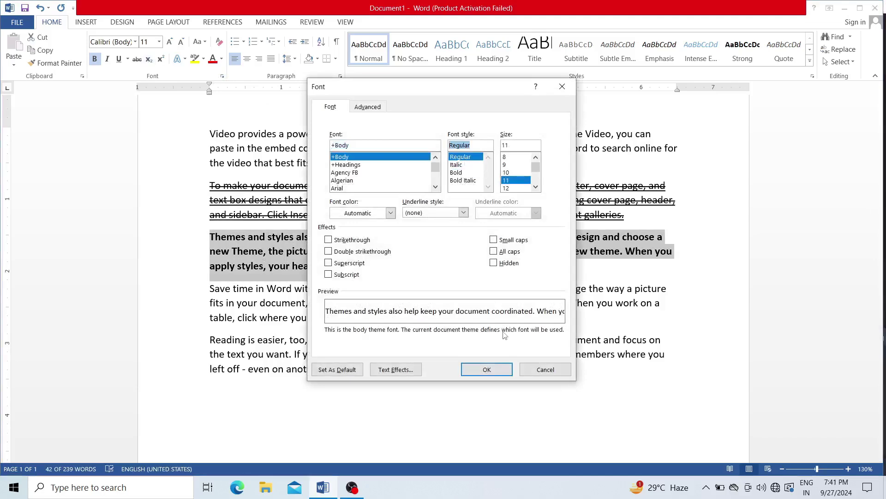
pyautogui.click(481, 370)
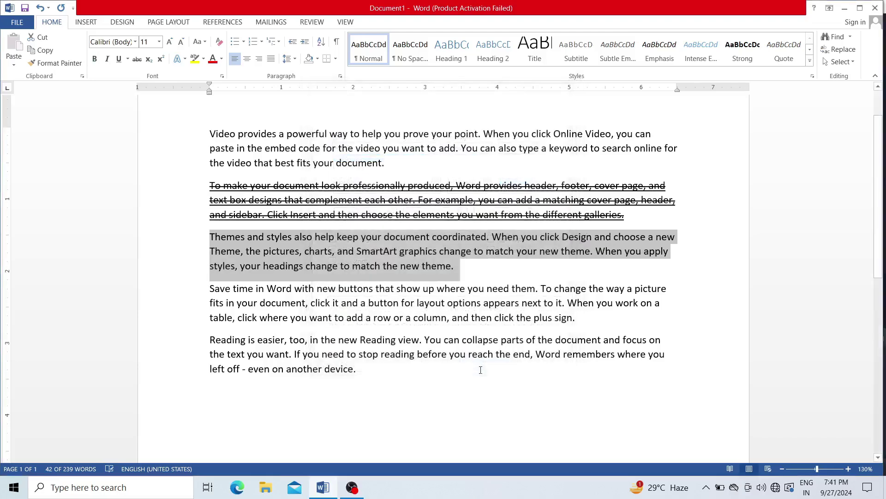
pyautogui.click(461, 268)
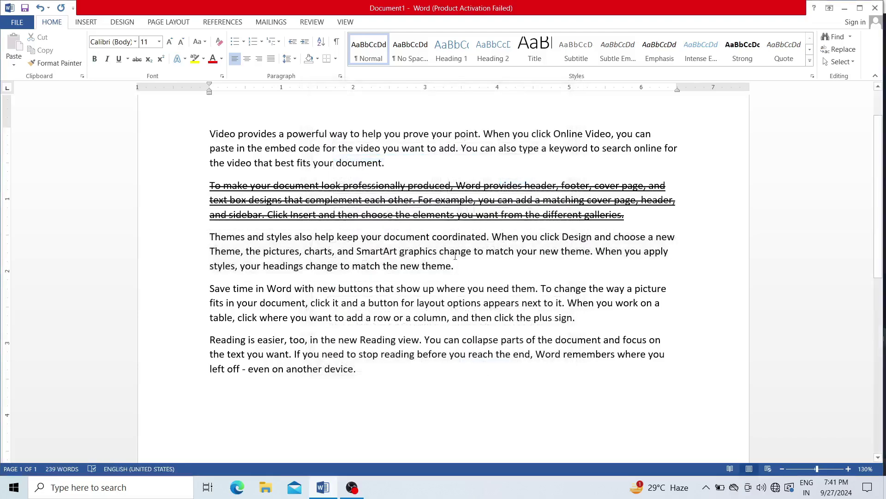
# Italicize the underlined and struck-through second paragraph.
pyautogui.click(404, 199)
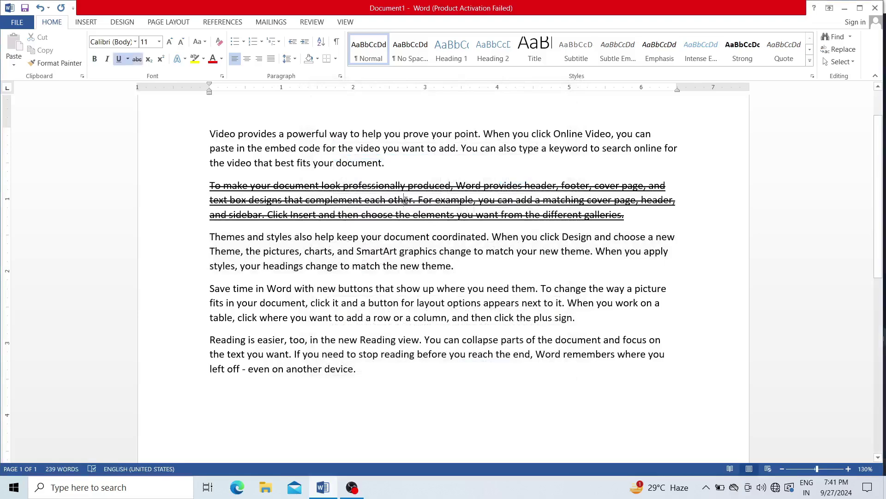
pyautogui.tripleClick(374, 186)
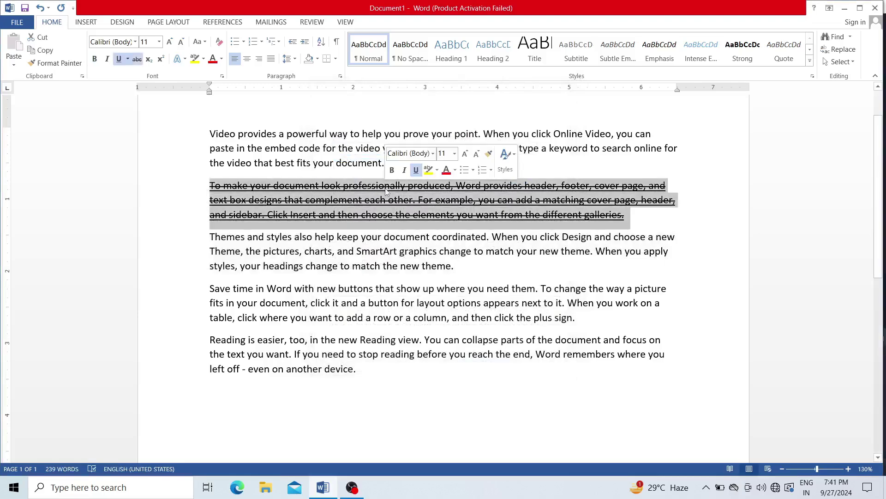
pyautogui.click(107, 59)
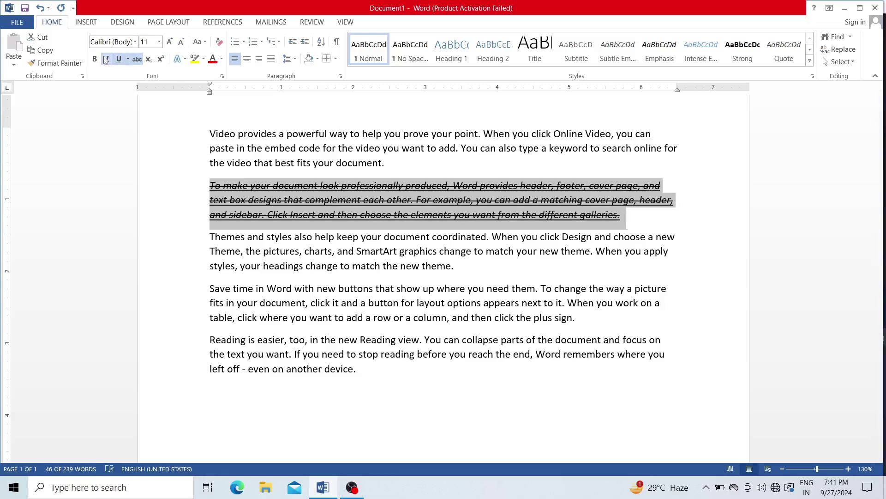
pyautogui.click(290, 198)
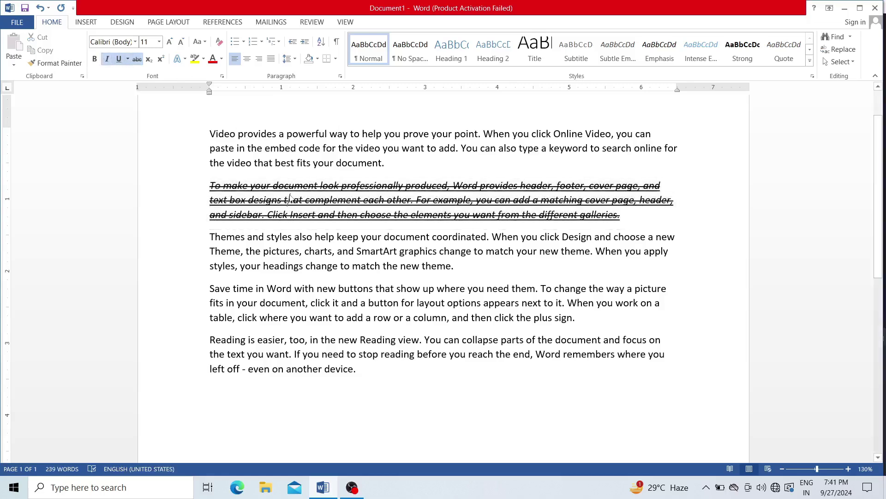
# Remove the italics from the second paragraph by setting its font style to Regular in the Font dialog.
pyautogui.tripleClick(290, 198)
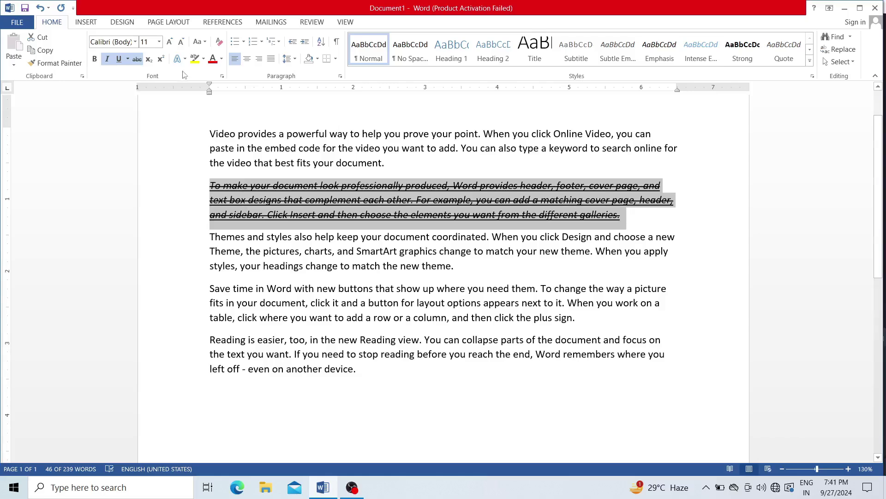
pyautogui.click(222, 76)
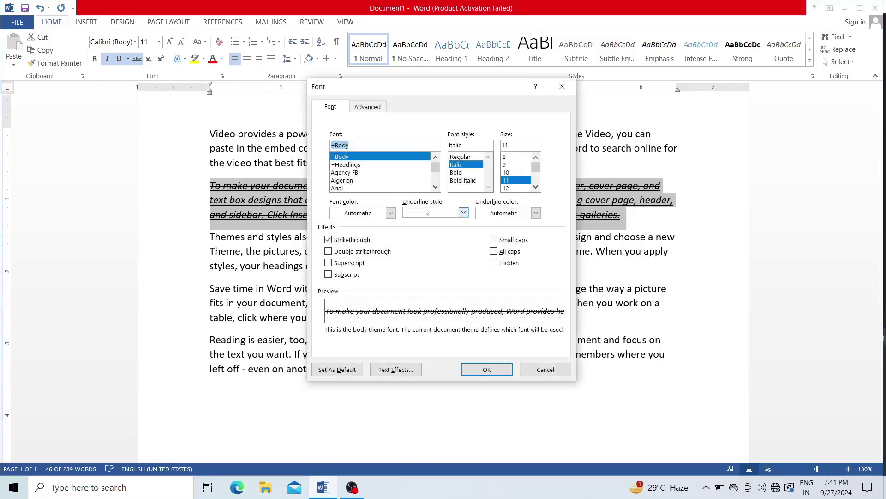
pyautogui.click(464, 158)
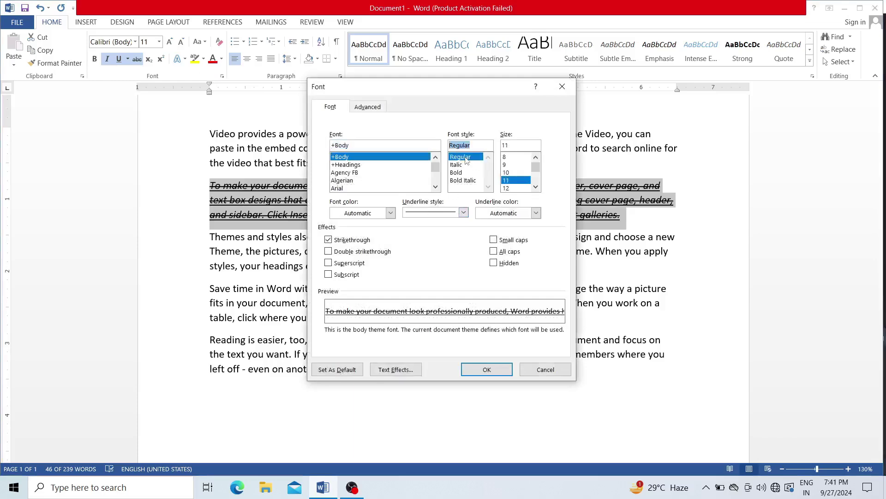
pyautogui.click(480, 370)
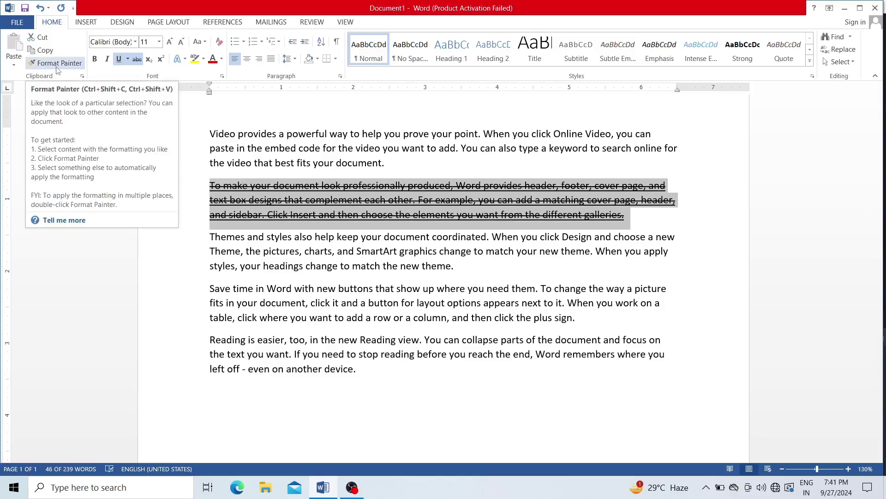
# Copy the second paragraph's underlined, struck-through formatting onto the first paragraph with Format Painter.
pyautogui.click(264, 154)
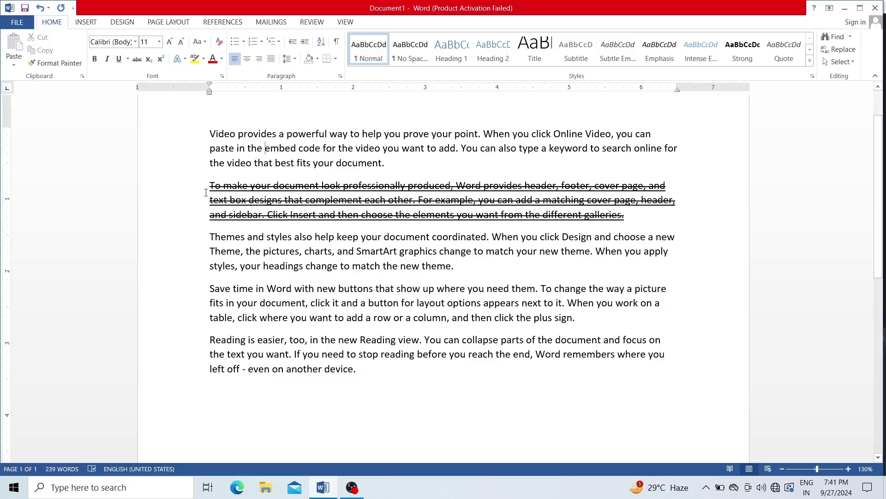
pyautogui.tripleClick(238, 189)
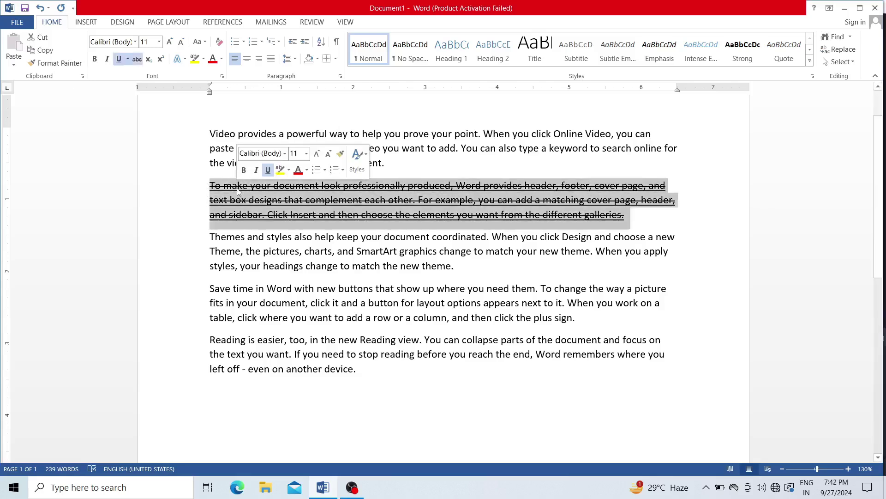
pyautogui.click(55, 63)
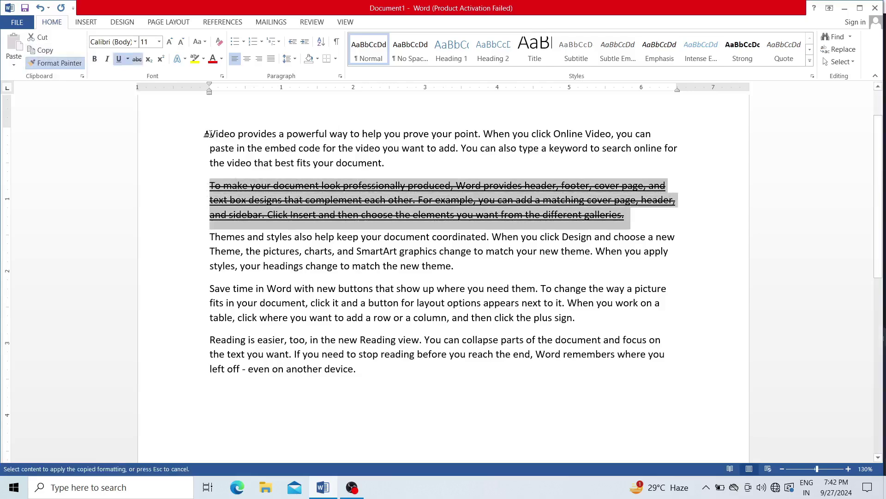
pyautogui.moveTo(206, 134)
pyautogui.mouseDown()
pyautogui.moveTo(342, 150)
pyautogui.moveTo(387, 166)
pyautogui.mouseUp()
pyautogui.click(386, 162)
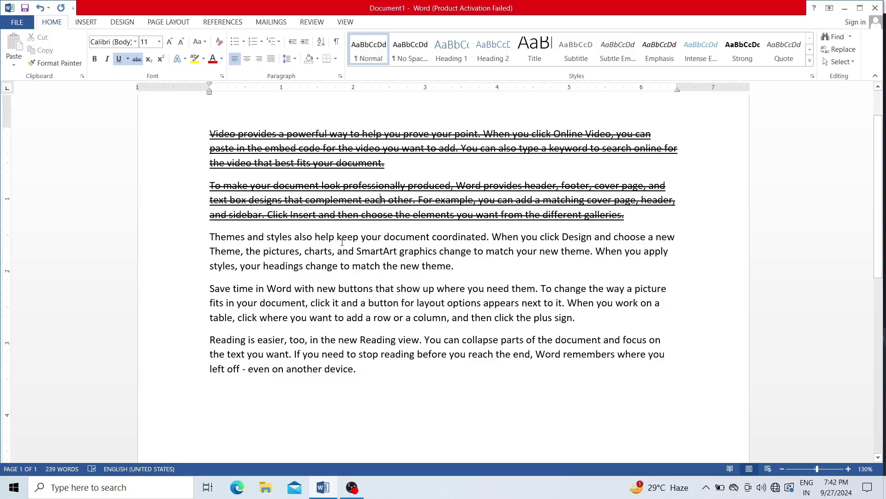
# Clear the underline and strikethrough from the first two paragraphs by painting the third paragraph's plain formatting onto them.
pyautogui.moveTo(350, 242); pyautogui.dragTo(398, 252)
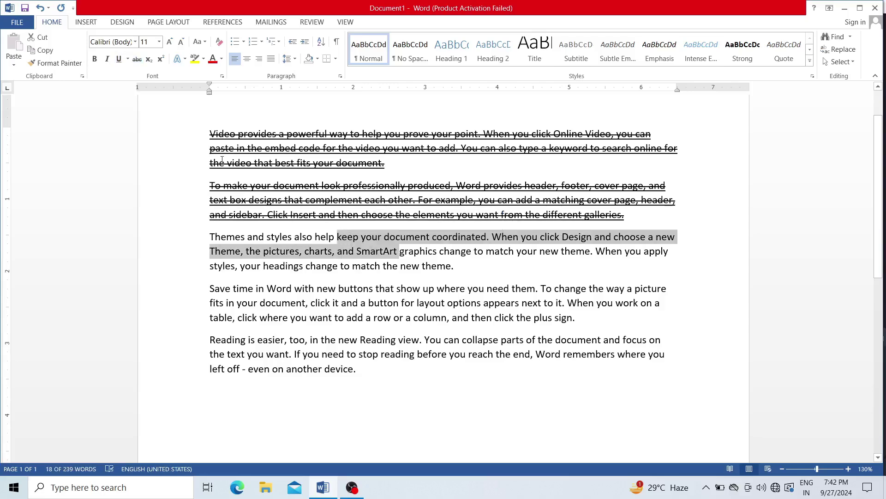
pyautogui.click(69, 65)
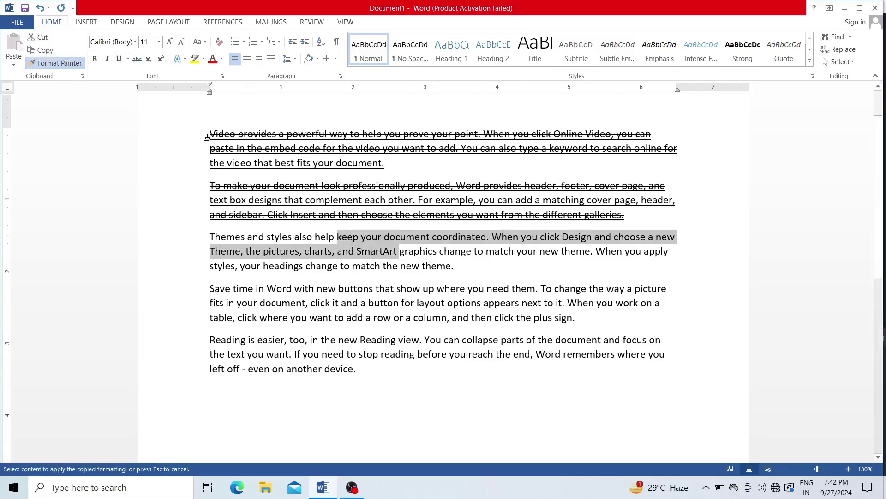
pyautogui.moveTo(208, 134)
pyautogui.mouseDown()
pyautogui.moveTo(402, 183)
pyautogui.moveTo(600, 201)
pyautogui.moveTo(632, 217)
pyautogui.mouseUp()
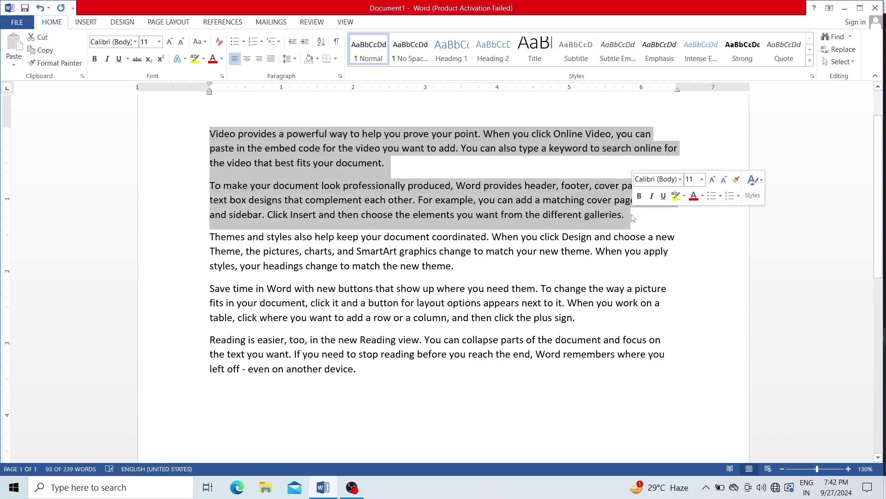
pyautogui.click(594, 216)
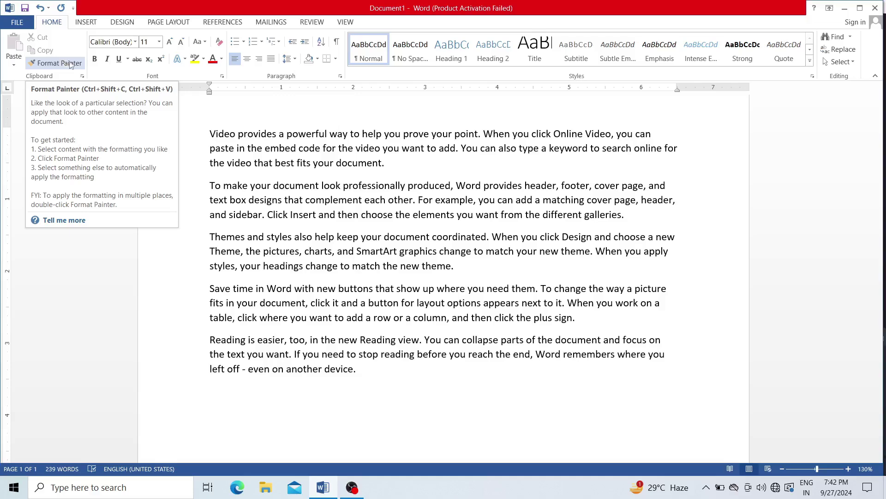
# Make the second paragraph, starting "To make your document look", bold and italic, and check its font style in the Font dialog.
pyautogui.click(221, 77)
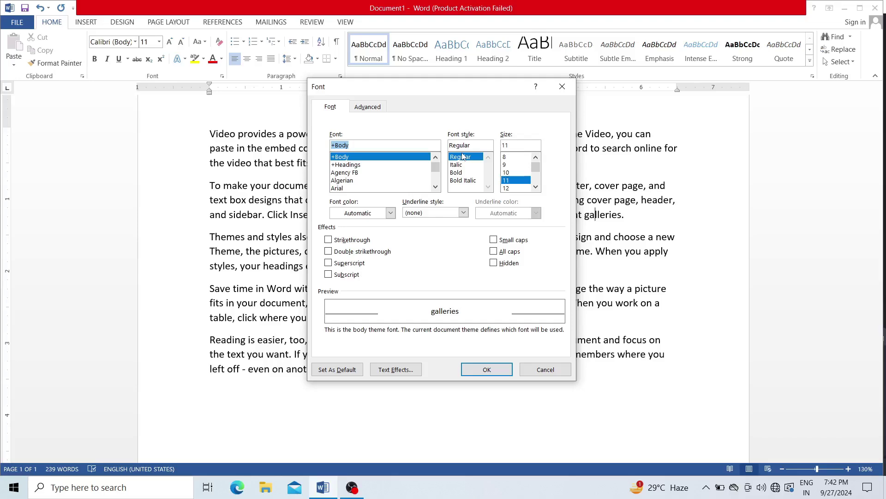
pyautogui.click(562, 88)
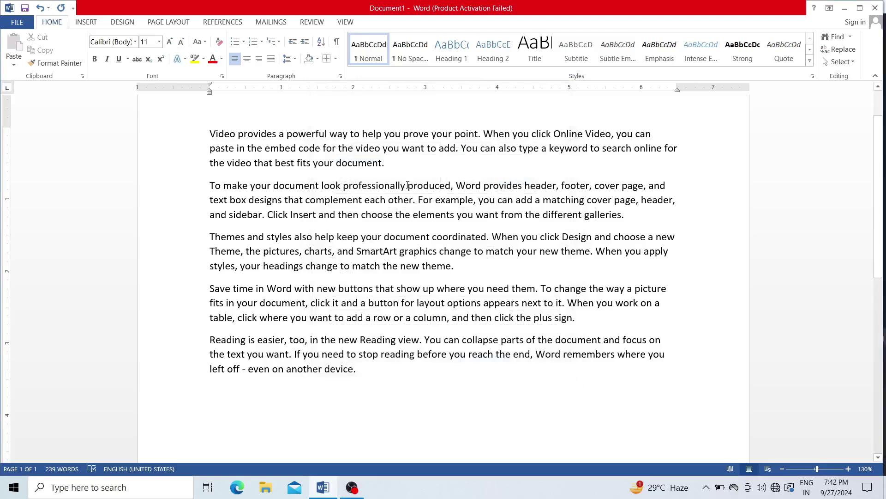
pyautogui.tripleClick(384, 186)
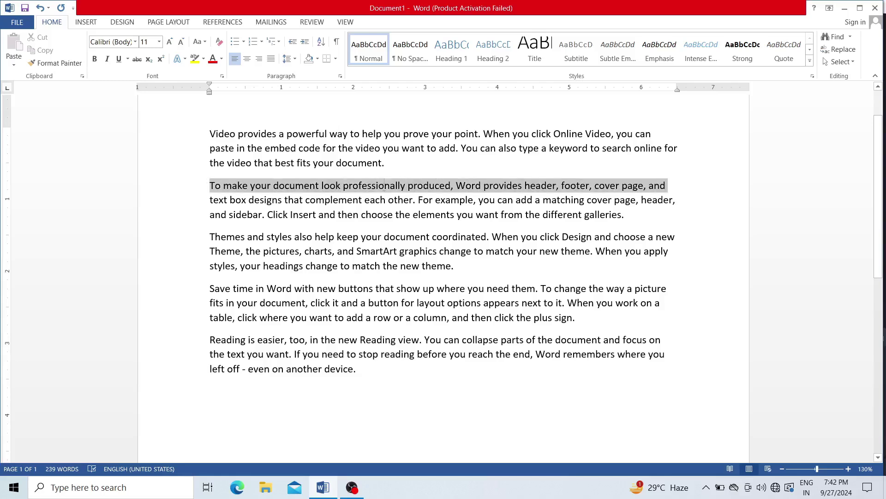
pyautogui.click(95, 59)
pyautogui.click(106, 62)
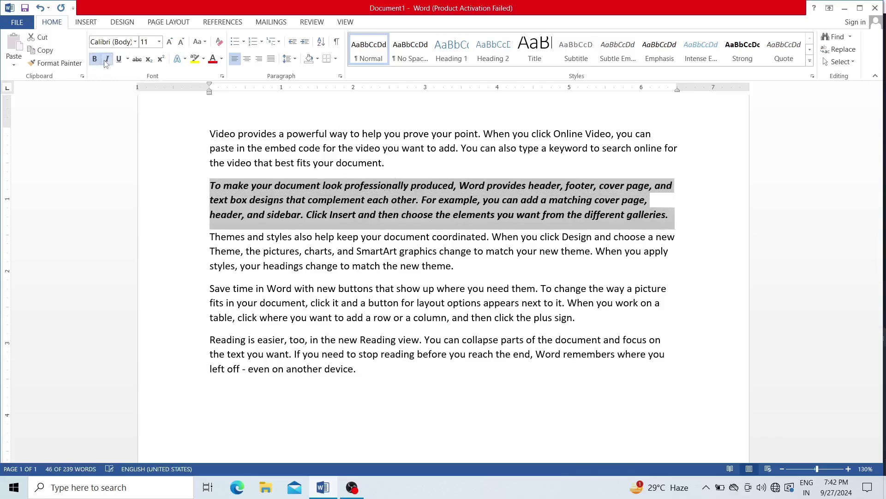
pyautogui.click(222, 77)
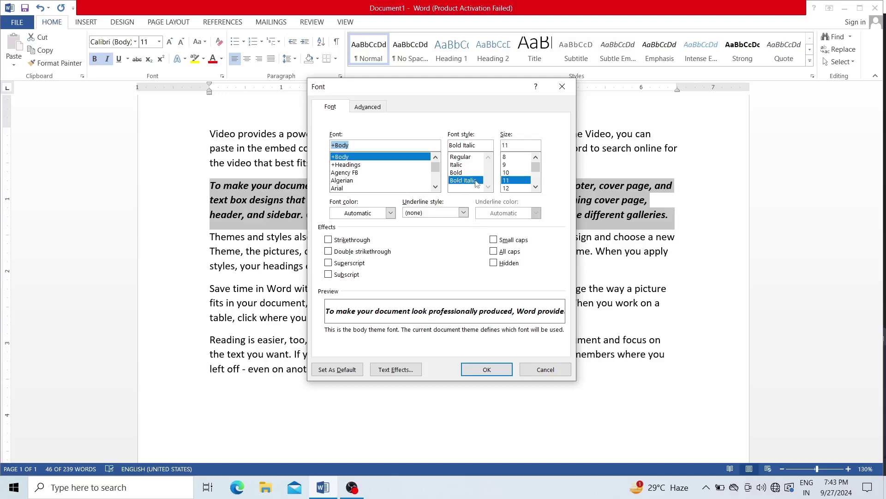
pyautogui.click(484, 369)
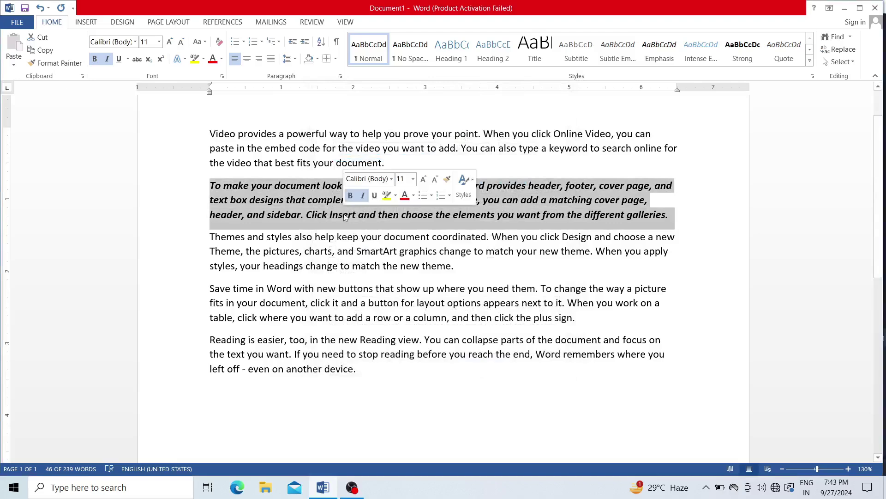
# Turn off the second paragraph's italics and restore them by setting its font style to Bold Italic in the Font dialog.
pyautogui.click(108, 59)
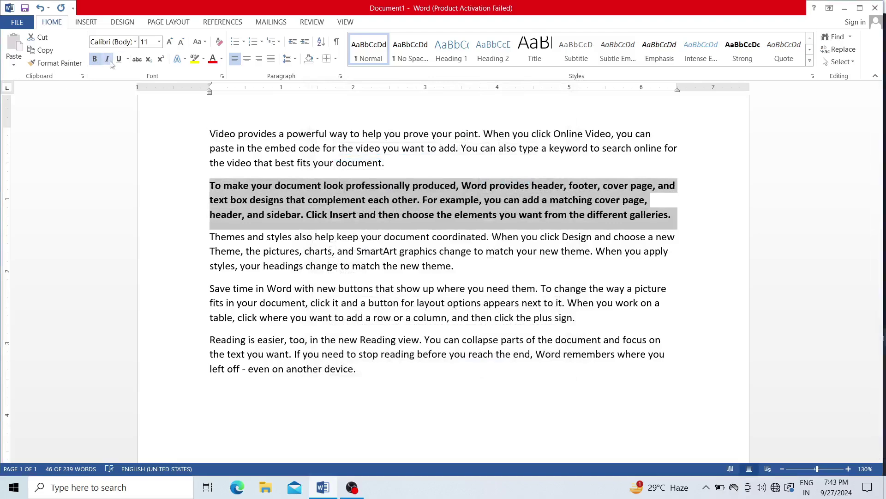
pyautogui.click(222, 76)
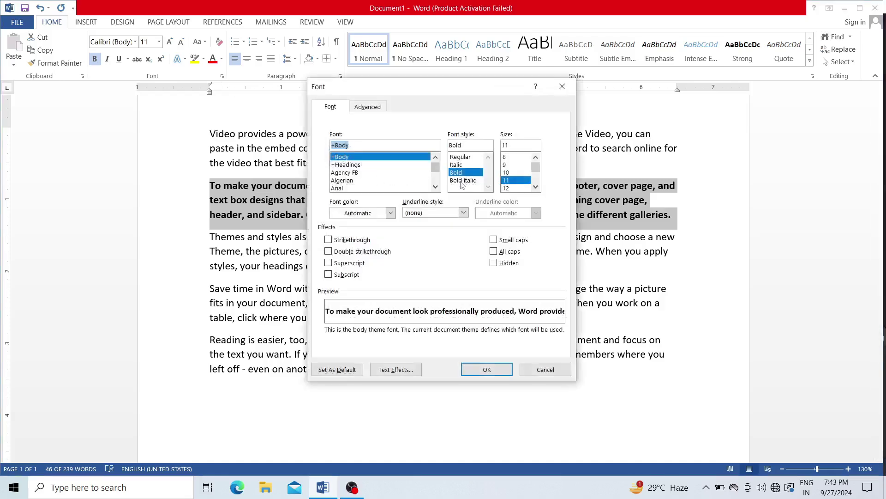
pyautogui.click(462, 180)
pyautogui.click(472, 369)
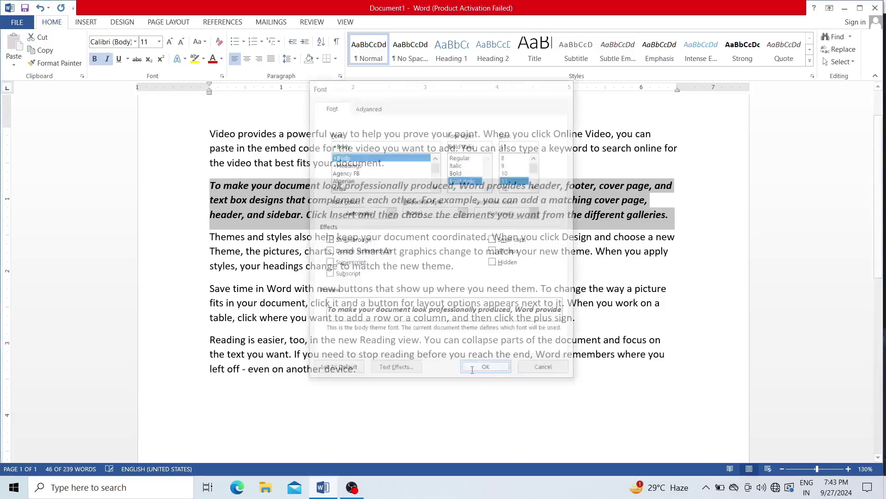
pyautogui.click(394, 215)
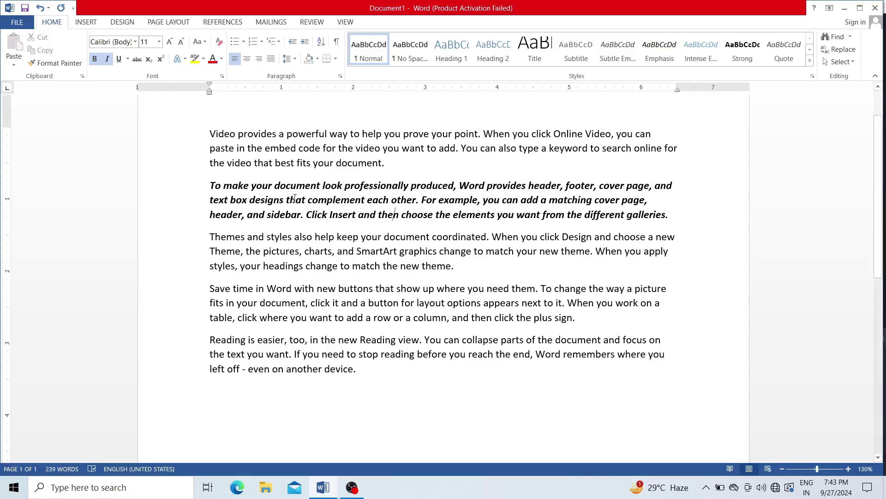
# Apply the Double strikethrough effect to the whole second paragraph in the Font dialog.
pyautogui.click(222, 77)
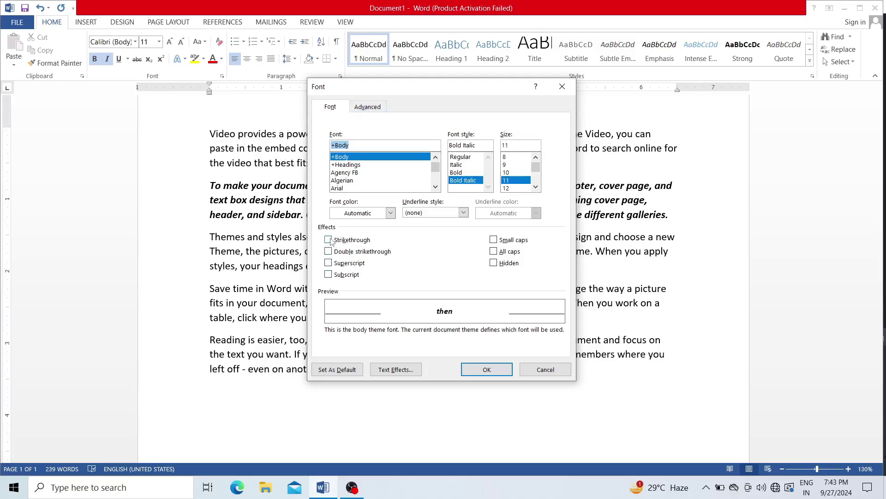
pyautogui.click(562, 86)
pyautogui.tripleClick(321, 201)
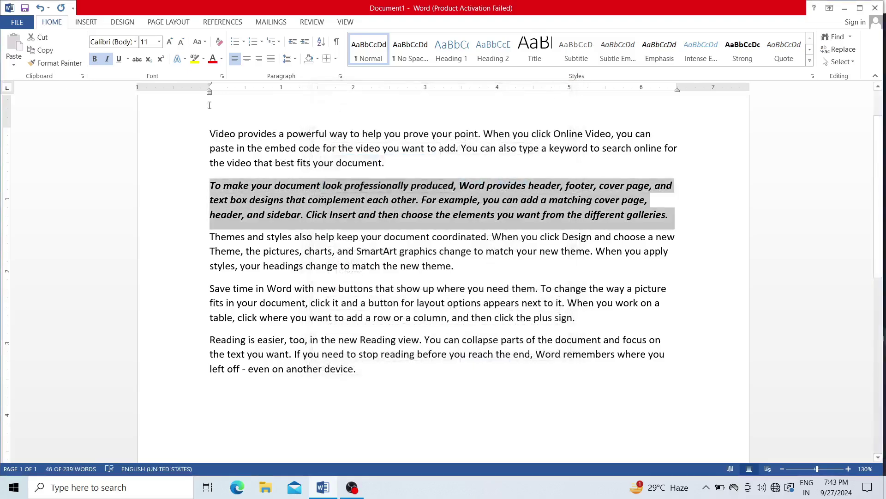
pyautogui.click(222, 76)
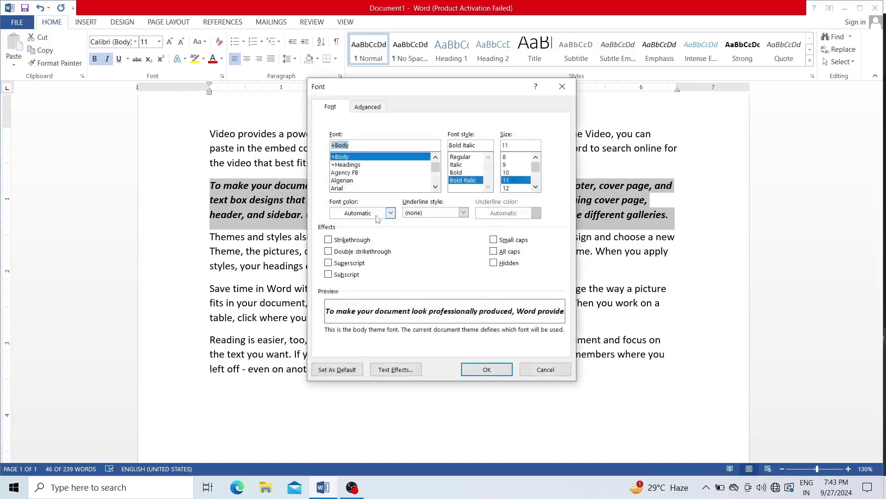
pyautogui.click(330, 241)
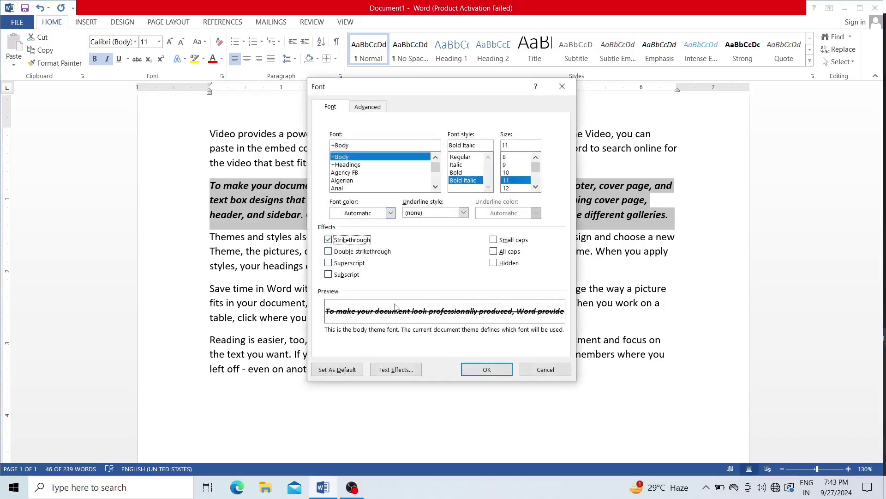
pyautogui.click(328, 251)
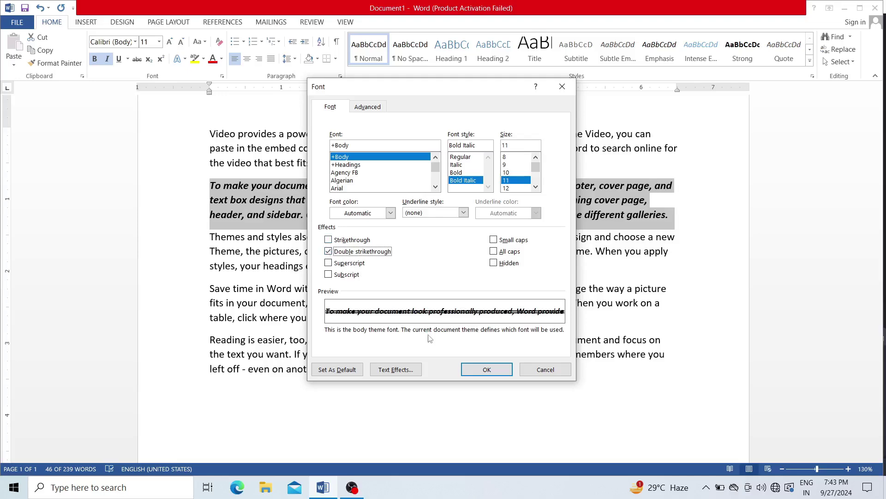
pyautogui.click(479, 372)
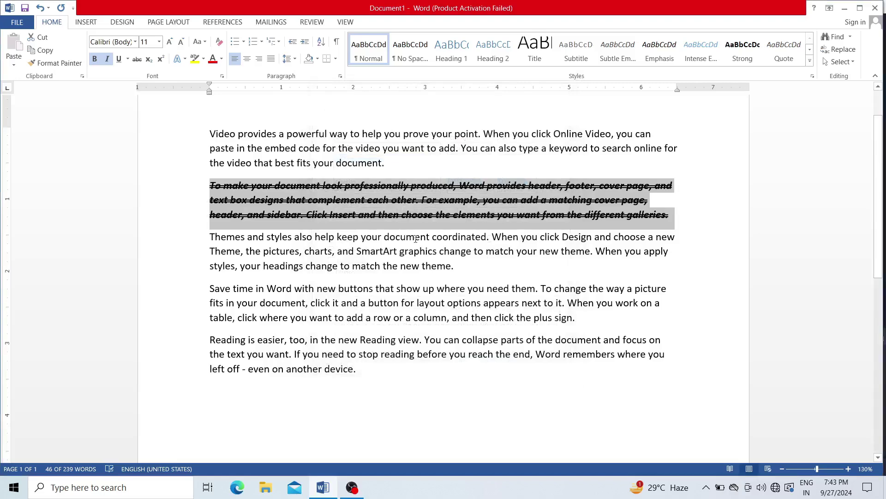
# Apply the Small caps effect to the third paragraph, starting "Themes and styles also help", in the Font dialog.
pyautogui.tripleClick(387, 255)
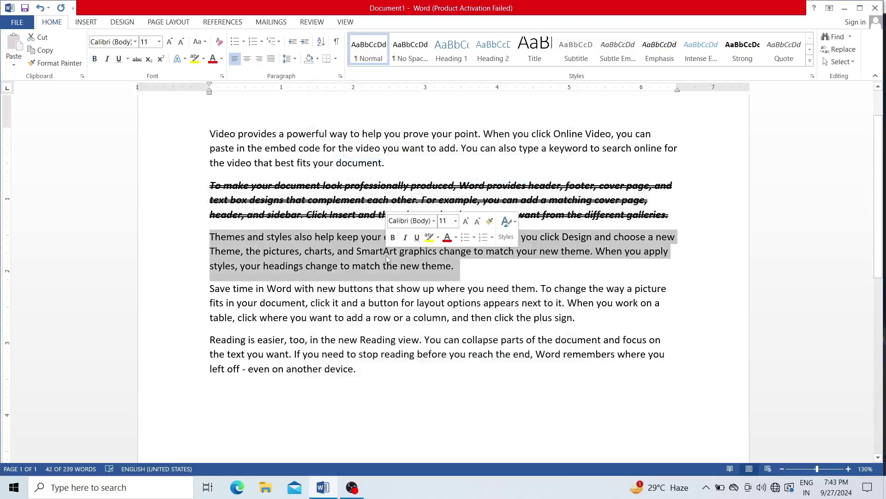
pyautogui.click(222, 76)
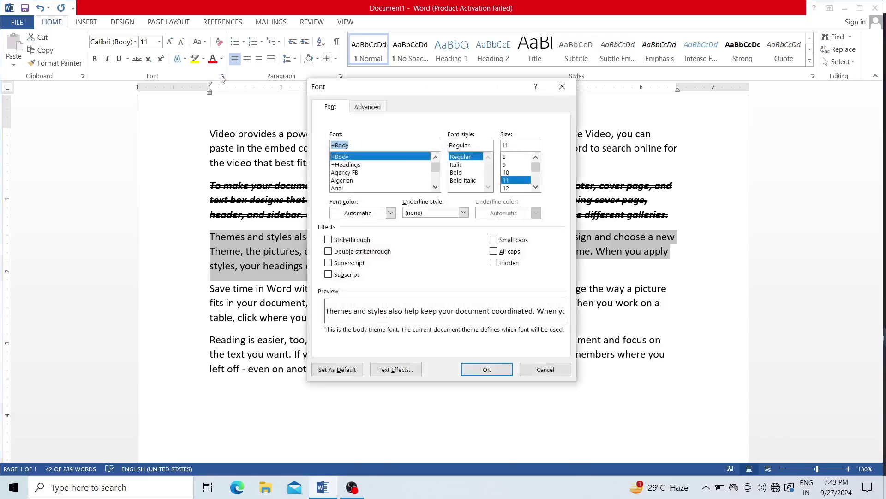
pyautogui.click(494, 240)
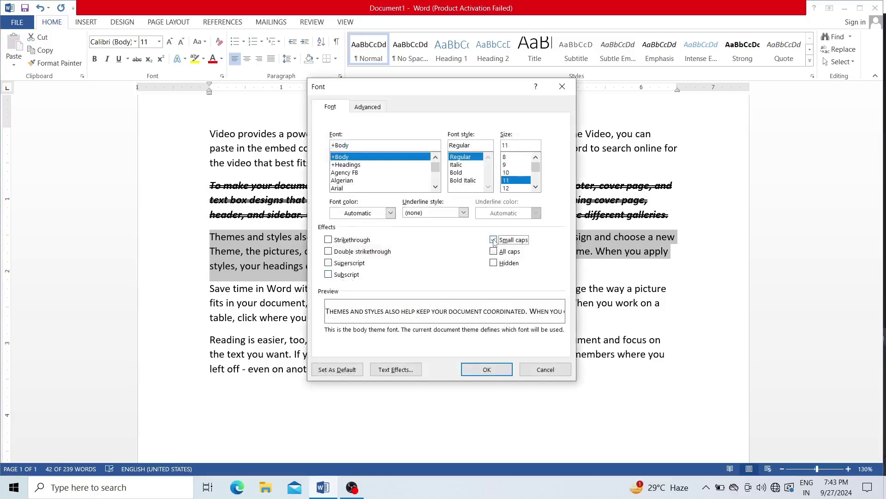
pyautogui.click(485, 370)
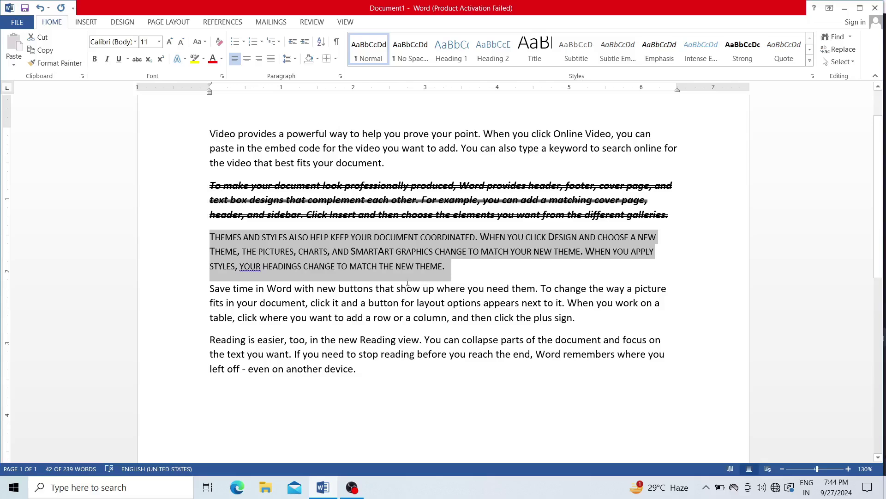
# Apply the All caps effect to the fourth paragraph, starting "Save time in Word", in the Font dialog.
pyautogui.doubleClick(378, 291)
pyautogui.tripleClick(377, 291)
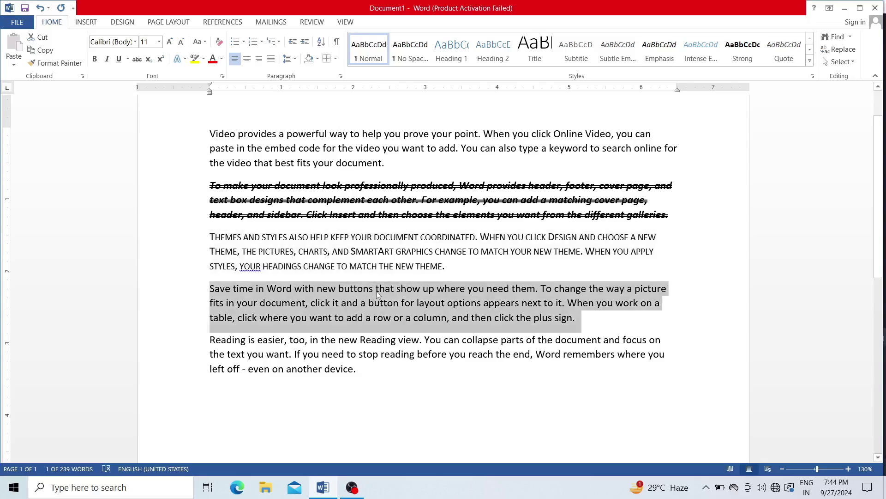
pyautogui.click(223, 77)
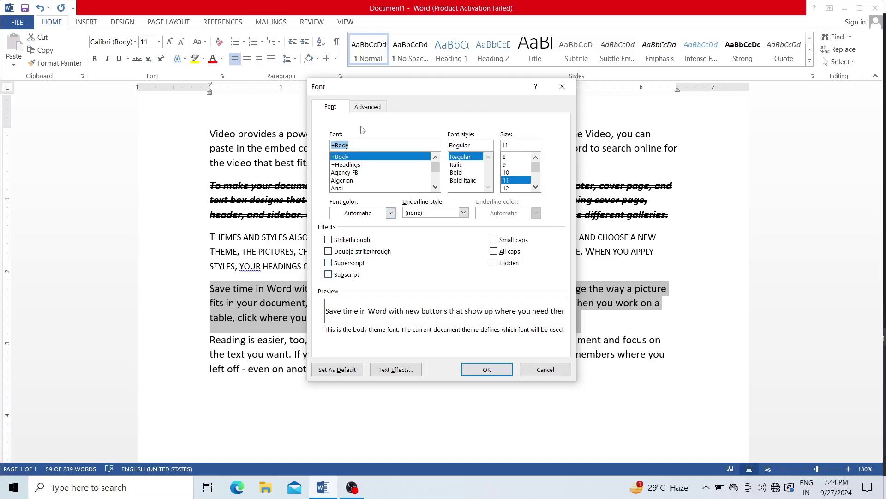
pyautogui.click(363, 108)
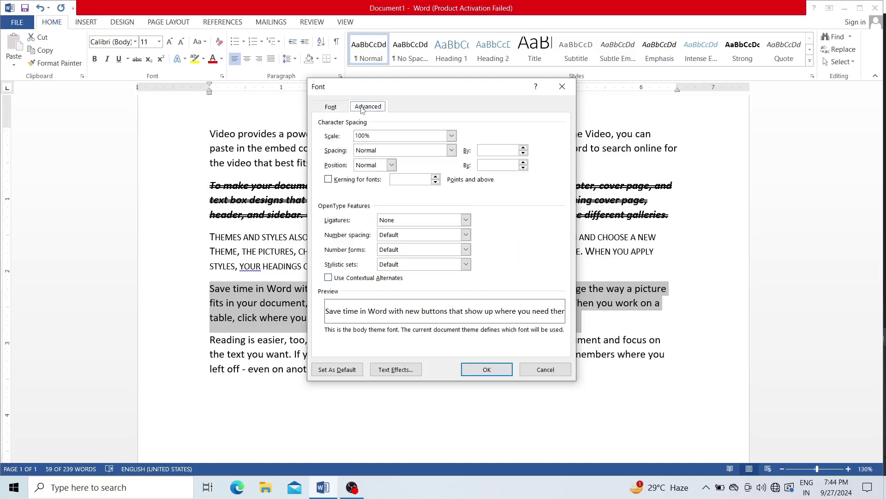
pyautogui.click(331, 106)
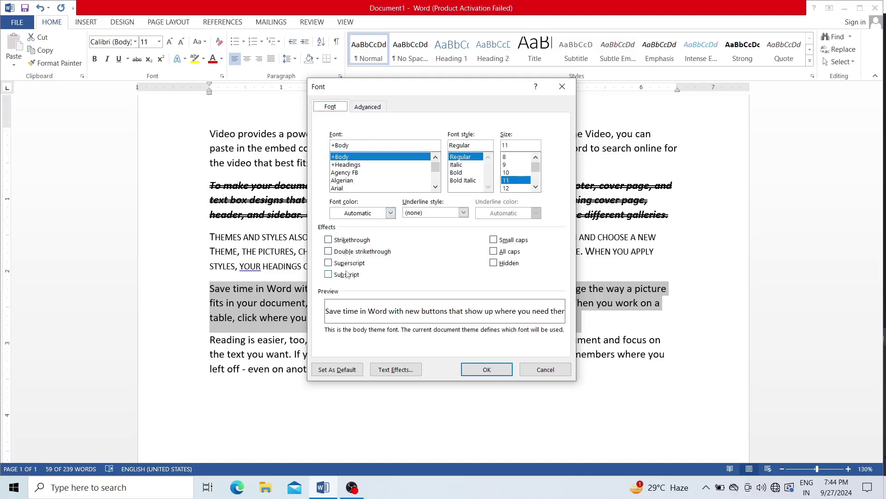
pyautogui.click(494, 253)
pyautogui.click(485, 372)
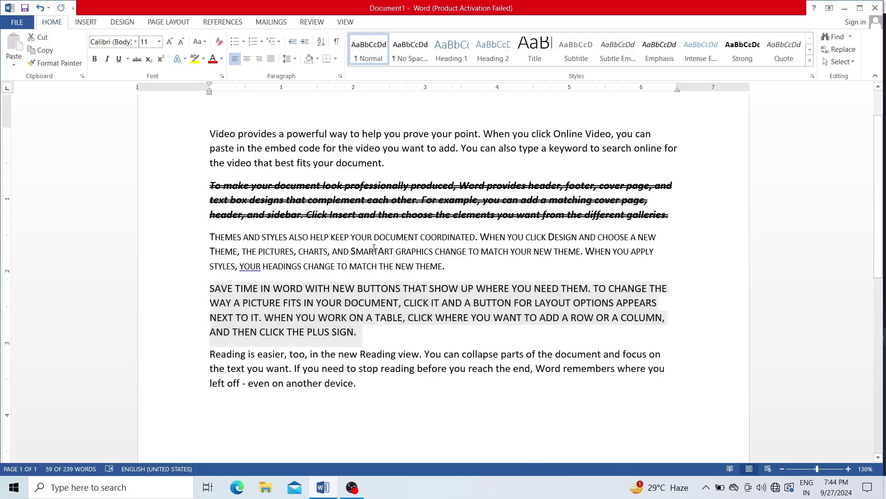
# Replace the third paragraph's Small caps effect with the Hidden effect in the Font dialog, and undo the change.
pyautogui.tripleClick(374, 251)
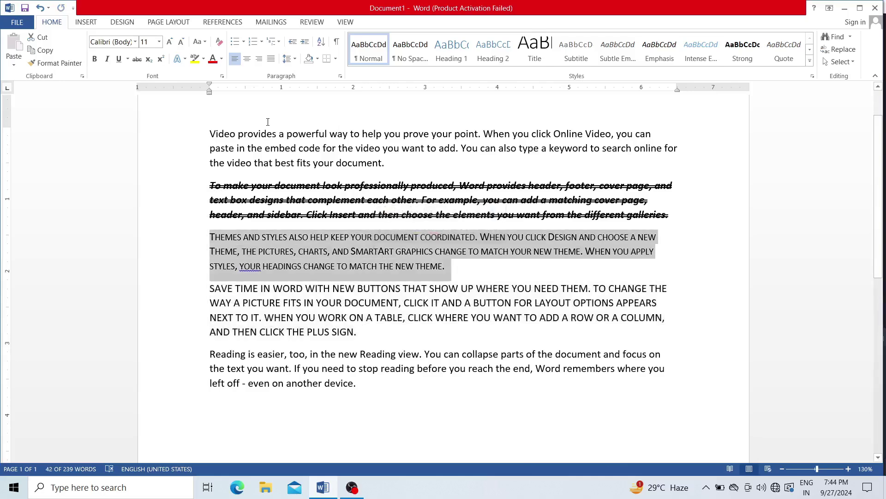
pyautogui.click(222, 76)
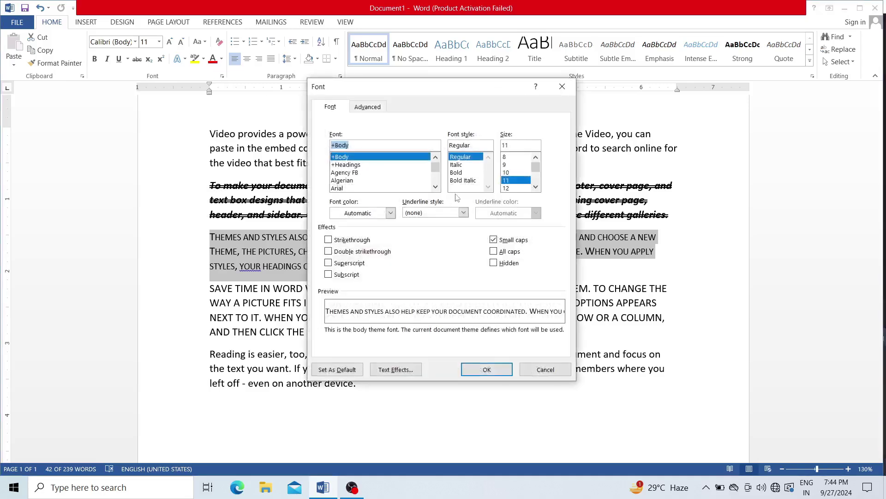
pyautogui.click(494, 241)
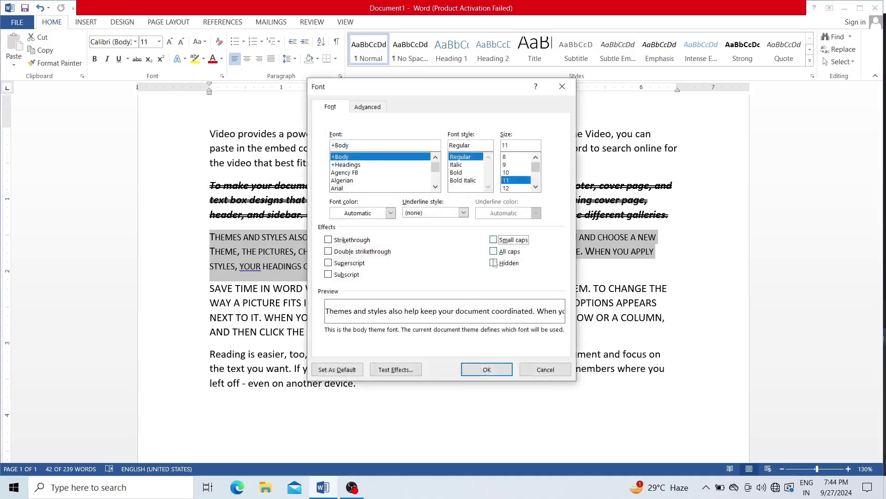
pyautogui.click(494, 262)
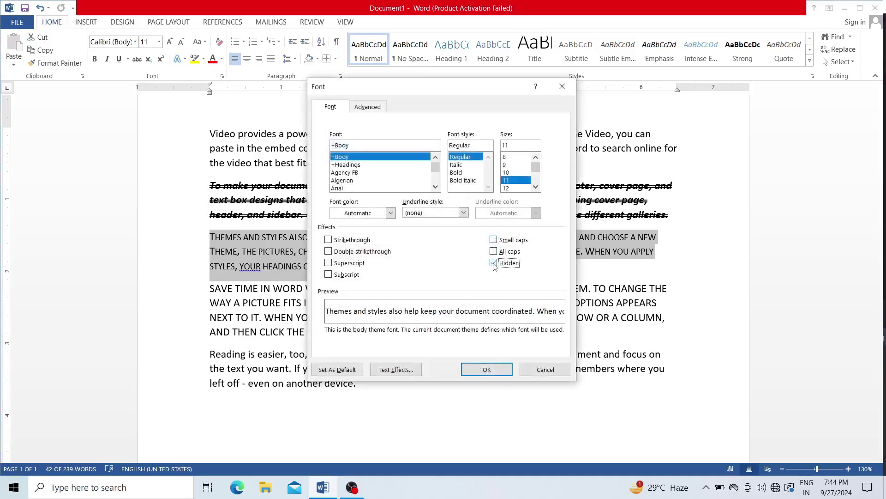
pyautogui.click(479, 370)
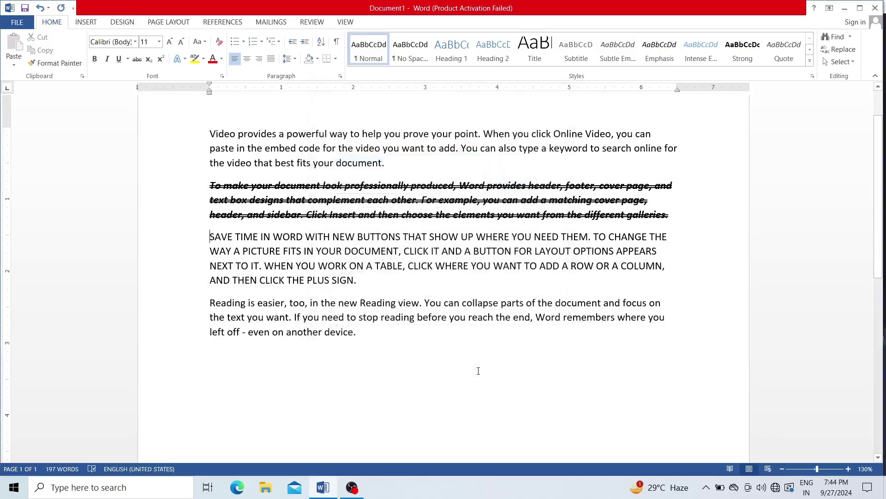
pyautogui.hotkey('ctrl', 'z')
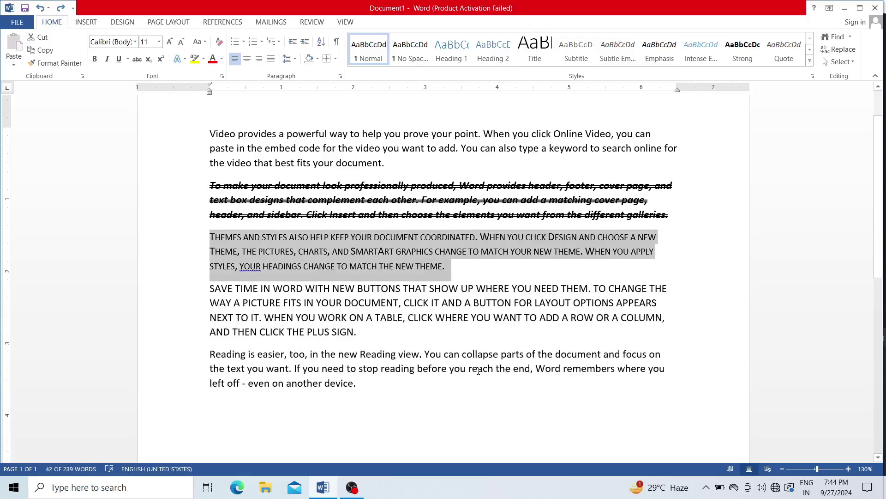
# Examine the character spacing and ligature options in the advanced font settings for the word "graphics" in the third paragraph, without applying changes.
pyautogui.doubleClick(417, 249)
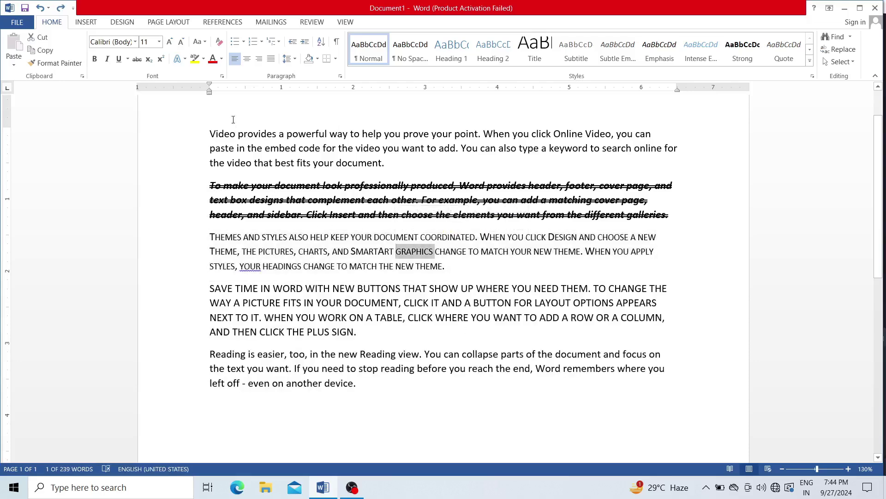
pyautogui.click(222, 77)
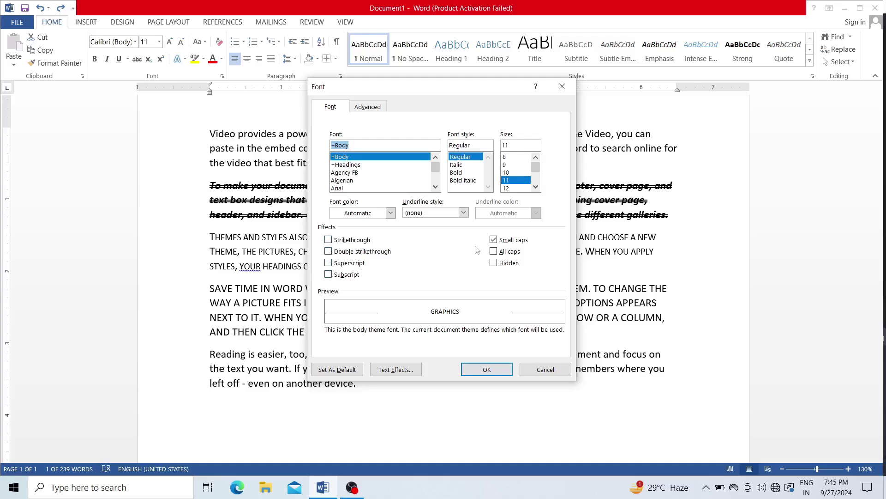
pyautogui.click(494, 240)
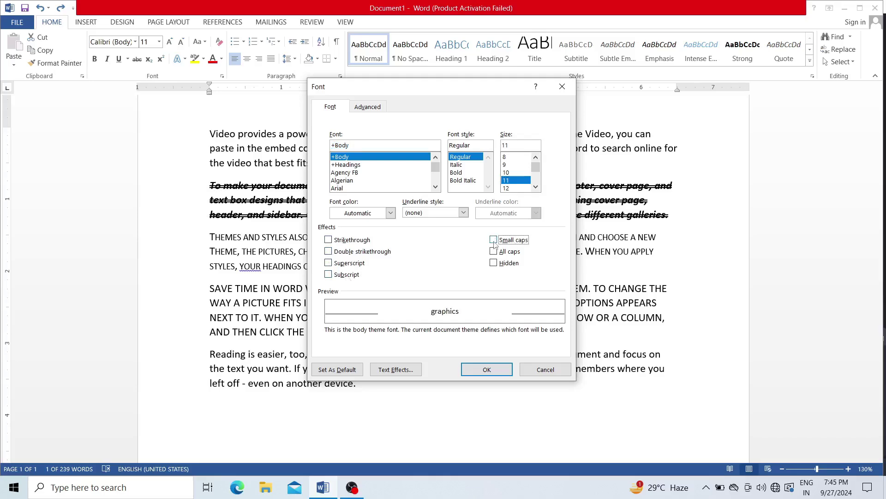
pyautogui.click(373, 107)
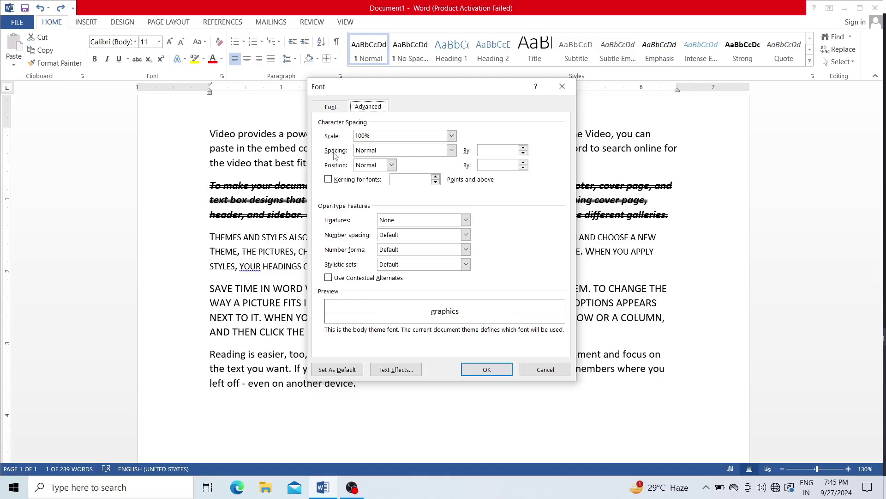
pyautogui.click(451, 151)
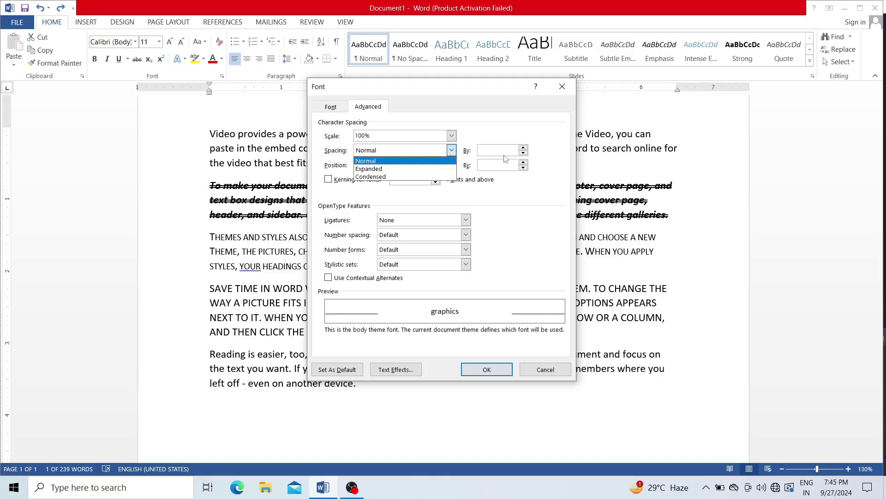
pyautogui.click(507, 193)
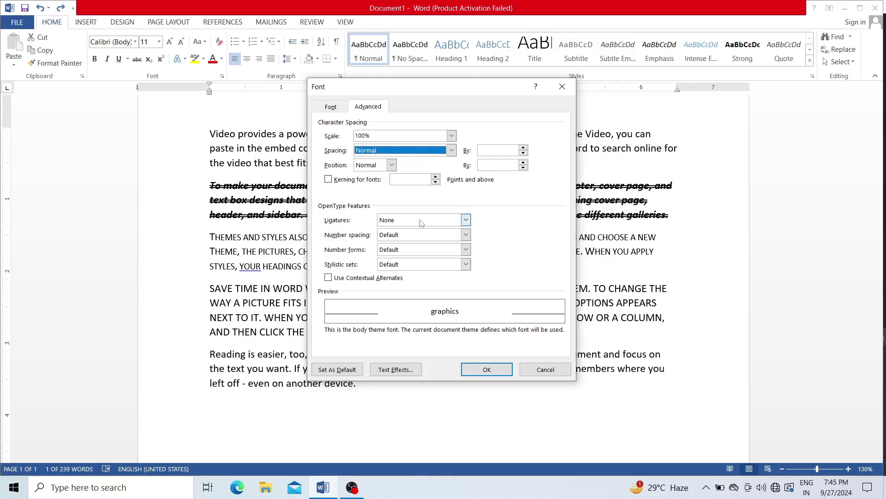
pyautogui.click(466, 223)
pyautogui.click(475, 226)
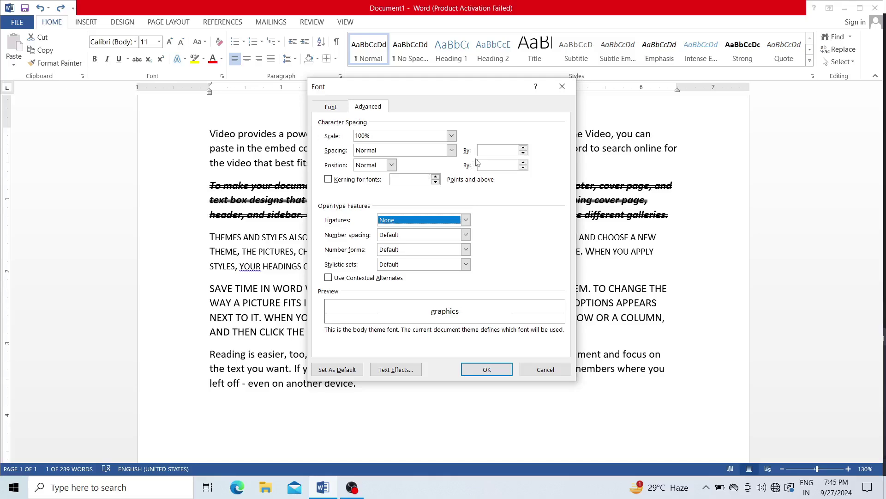
pyautogui.click(452, 151)
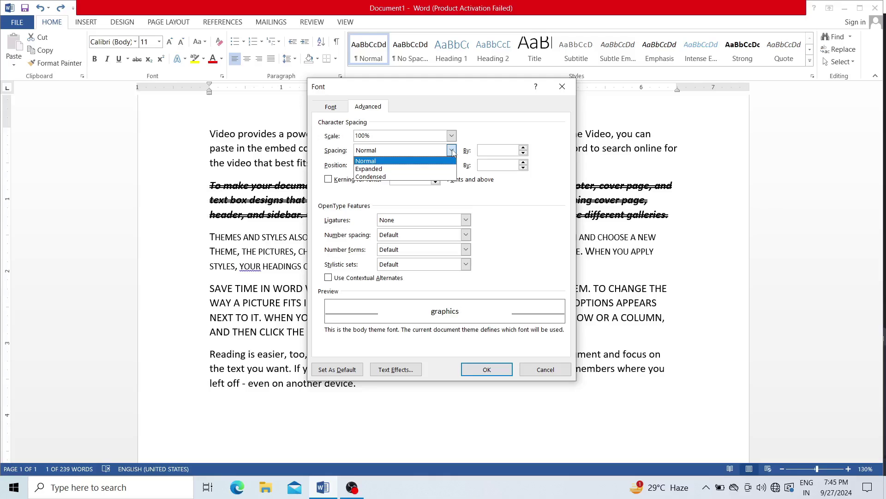
pyautogui.click(521, 196)
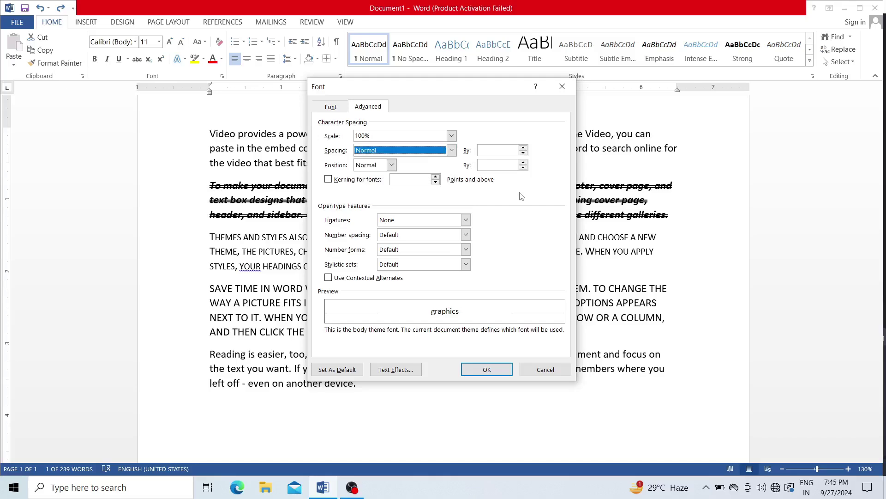
pyautogui.click(562, 87)
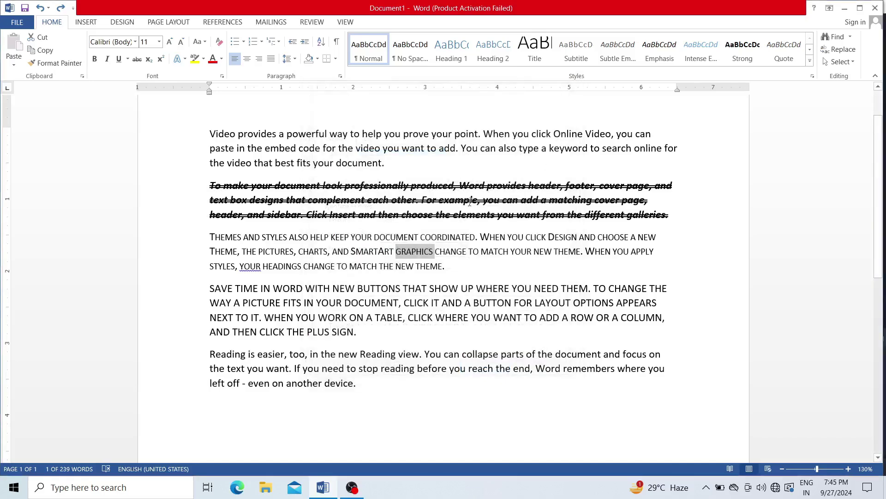
# Set the character scale of the fourth paragraph, starting "Save time in Word", to 50% in the advanced font settings.
pyautogui.doubleClick(348, 315)
pyautogui.tripleClick(348, 315)
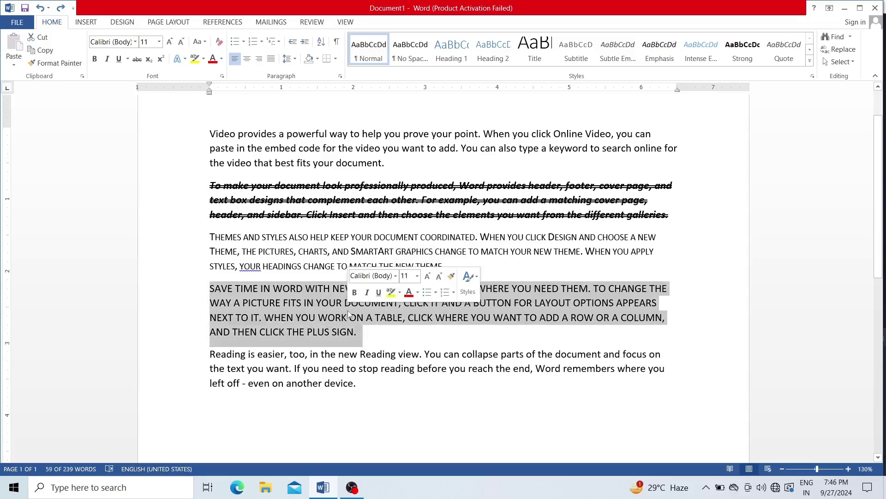
pyautogui.click(222, 76)
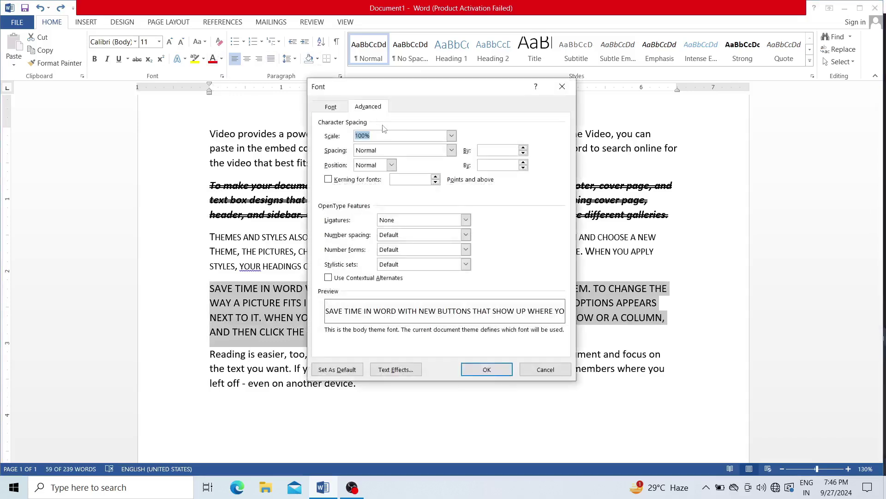
pyautogui.click(452, 138)
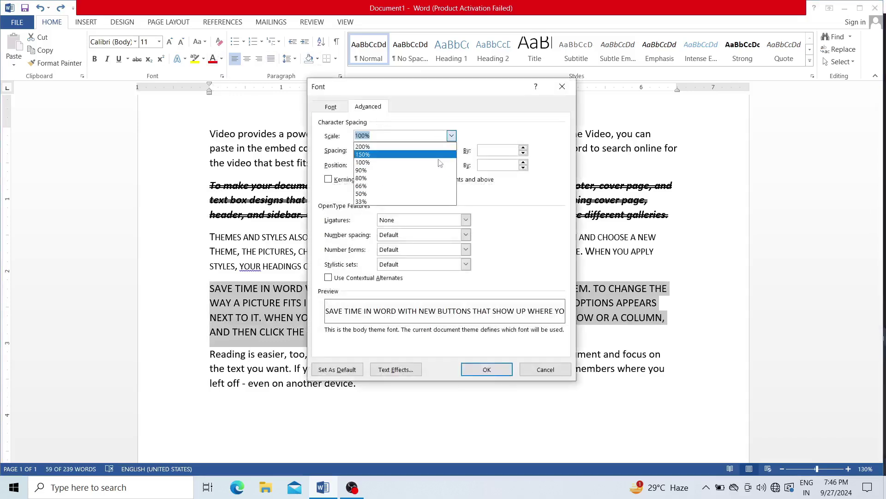
pyautogui.click(405, 193)
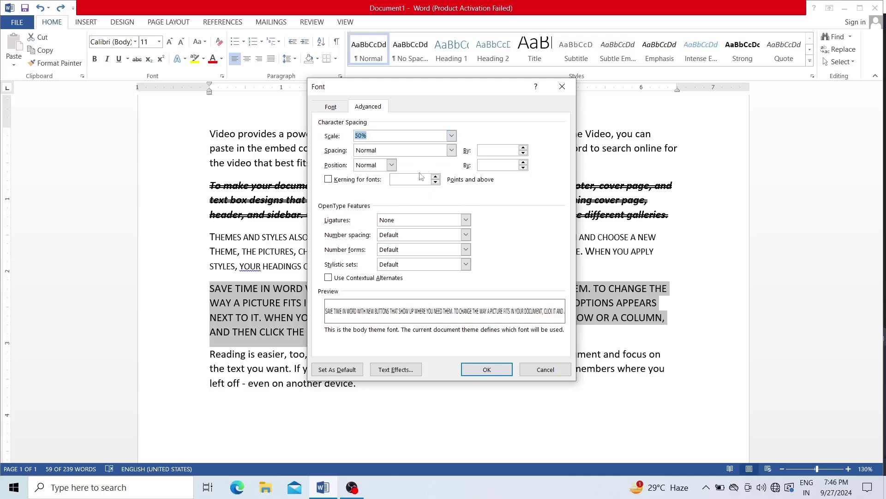
# Set the fourth paragraph's character spacing to Expanded, increase its amount above 1 pt, apply the formatting, and undo it.
pyautogui.click(452, 150)
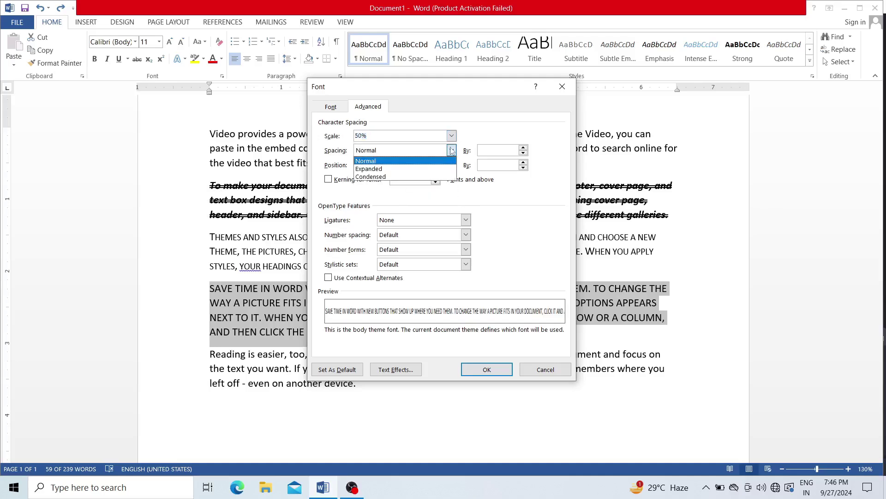
pyautogui.click(435, 169)
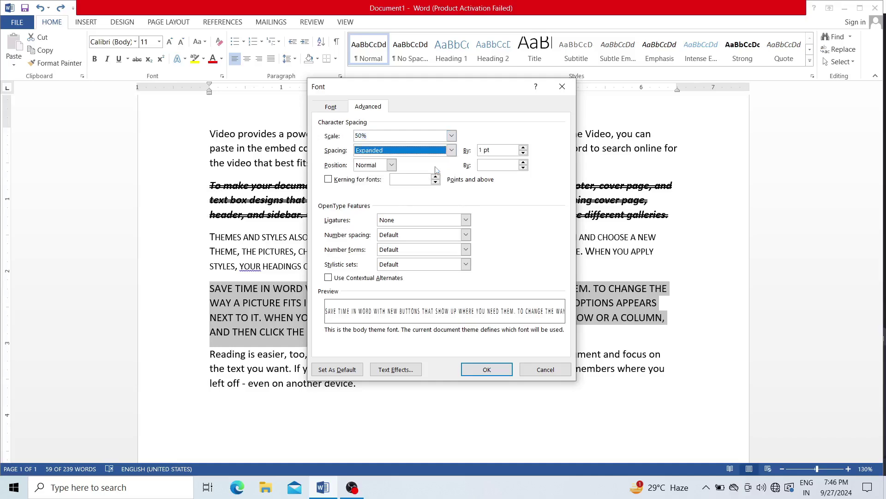
pyautogui.click(524, 148)
pyautogui.click(524, 148)
pyautogui.click(524, 148)
pyautogui.click(523, 149)
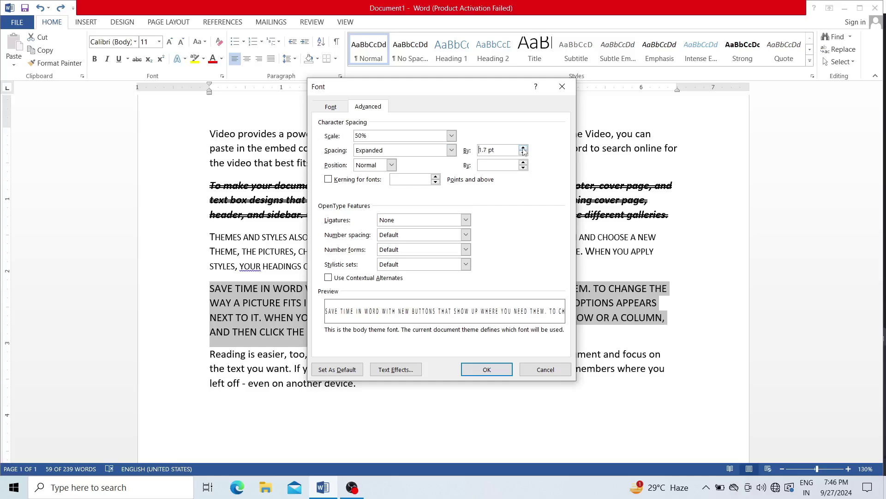
pyautogui.click(523, 150)
pyautogui.click(471, 370)
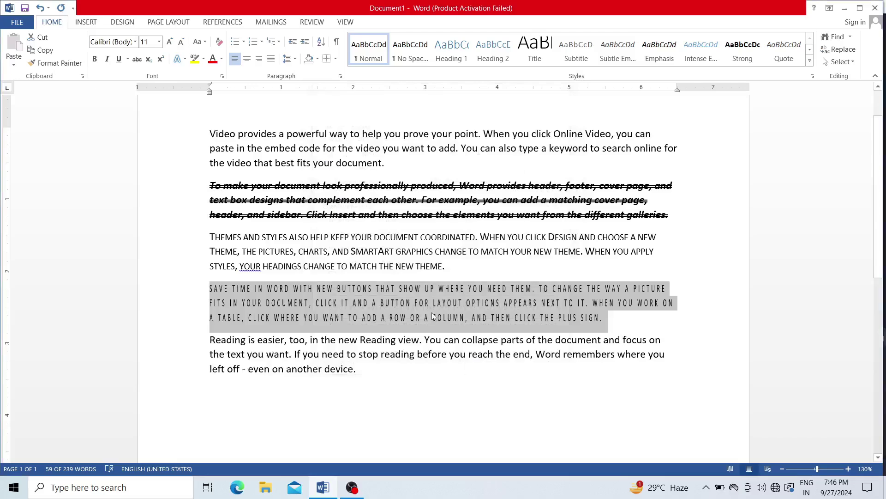
pyautogui.click(432, 316)
pyautogui.hotkey('ctrl', 'z')
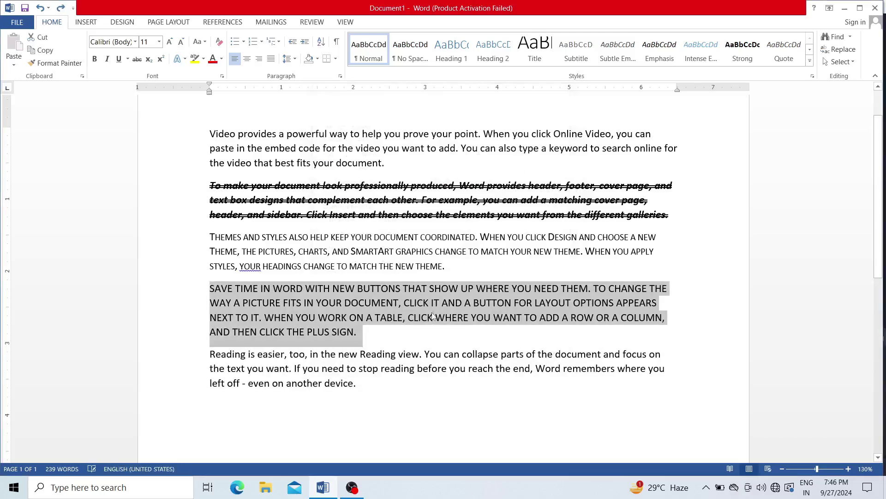
# Lower the fourth paragraph's character position by 3 pt in the advanced font settings, and recheck the applied setting.
pyautogui.click(223, 77)
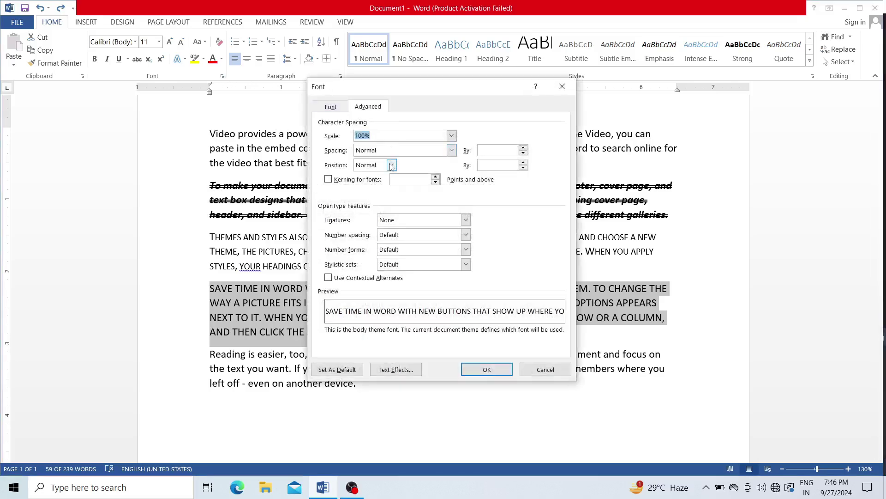
pyautogui.click(392, 165)
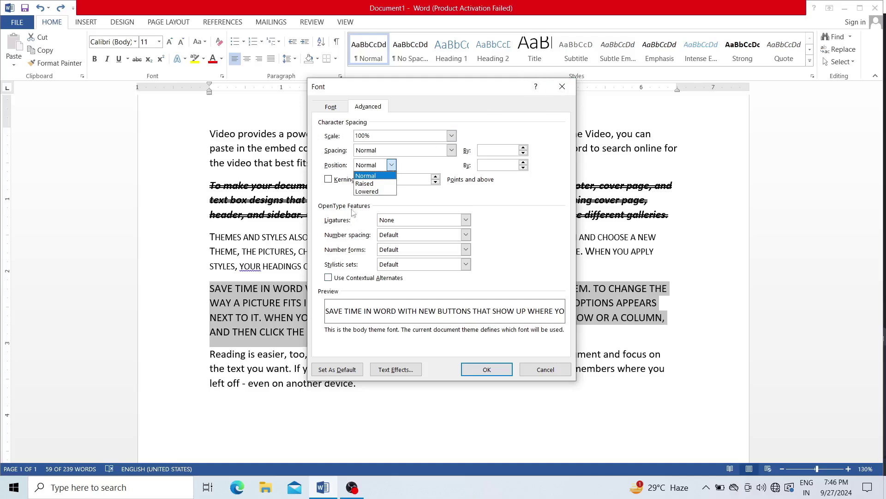
pyautogui.click(367, 192)
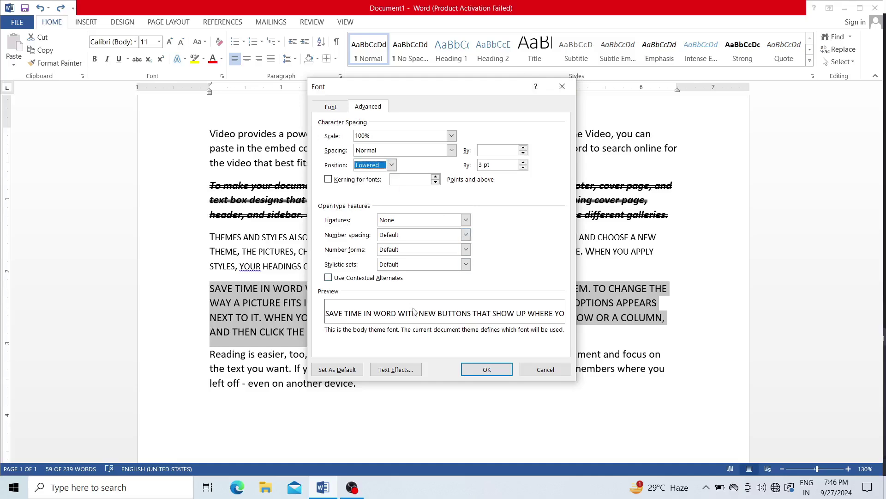
pyautogui.click(486, 369)
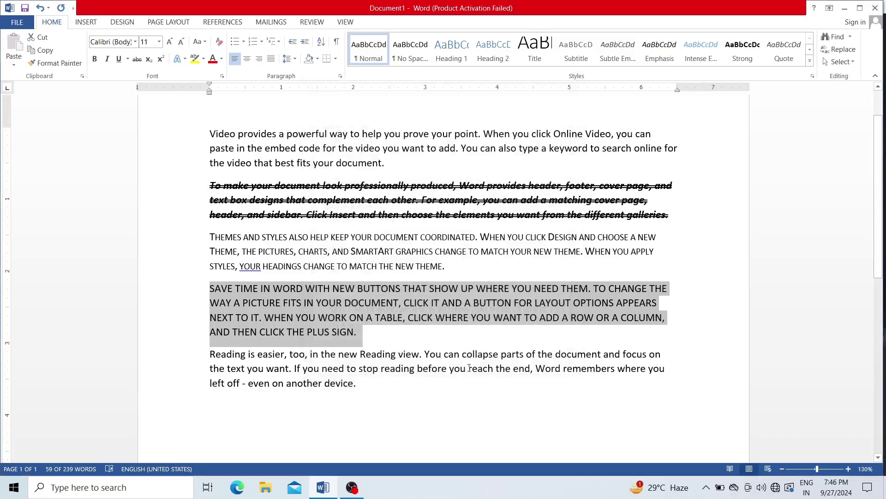
pyautogui.click(222, 76)
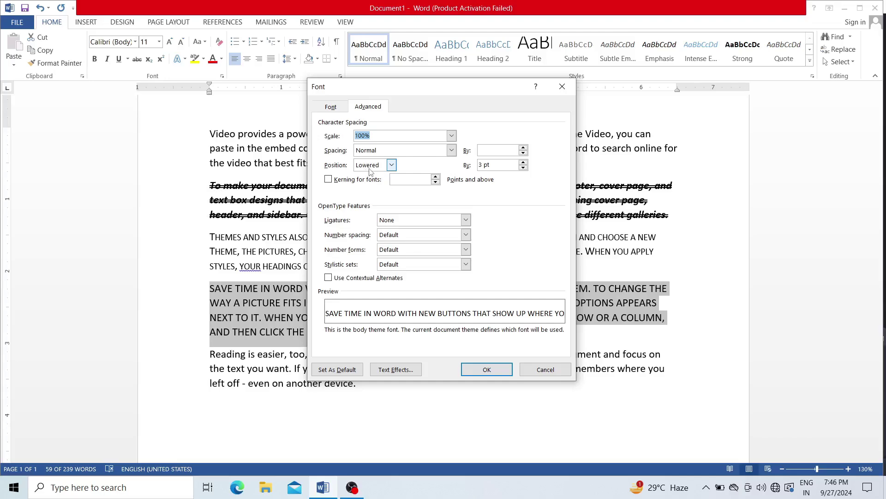
pyautogui.click(492, 370)
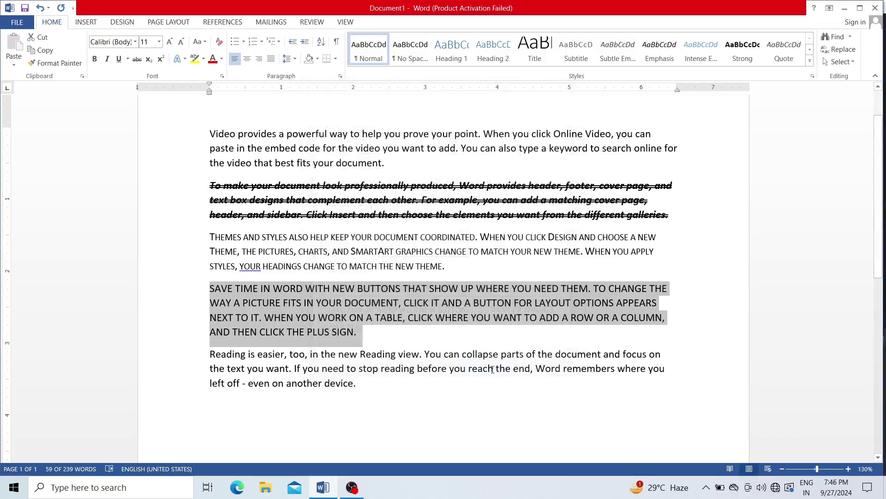
# Reduce the lowered position amount for the word "table" in the fourth paragraph, and look through the underline styles without choosing one.
pyautogui.click(385, 319)
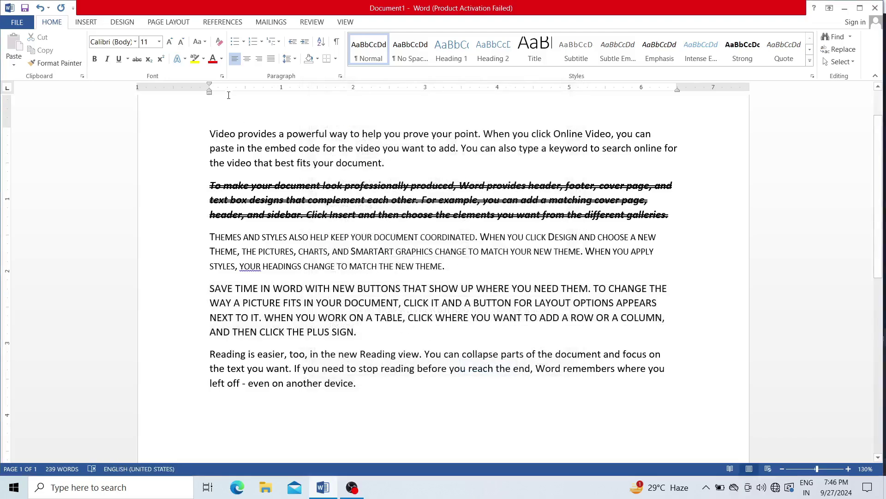
pyautogui.click(222, 76)
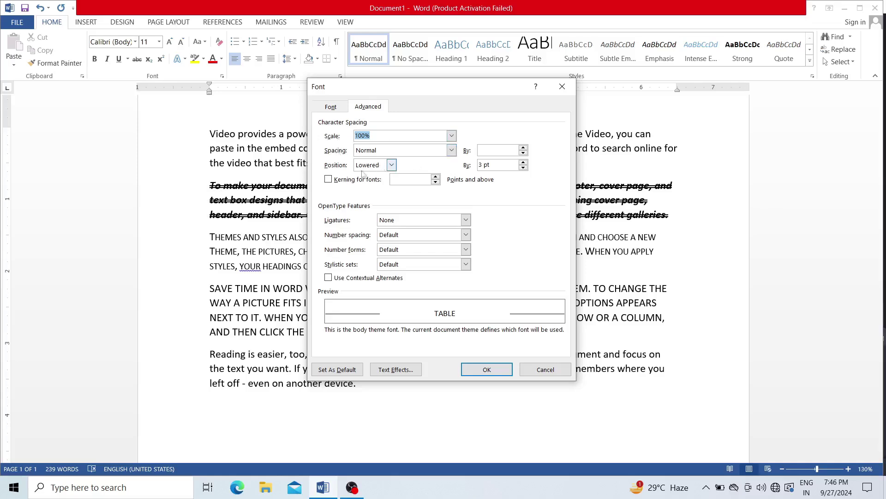
pyautogui.click(391, 165)
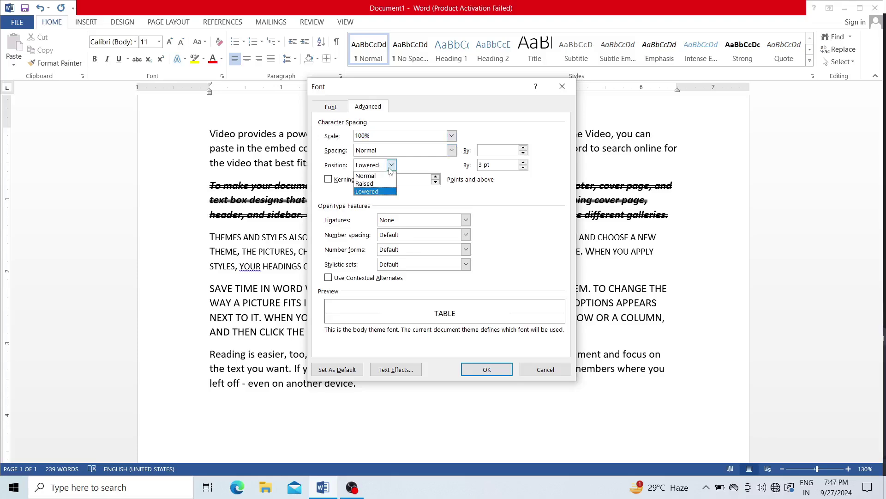
pyautogui.click(437, 166)
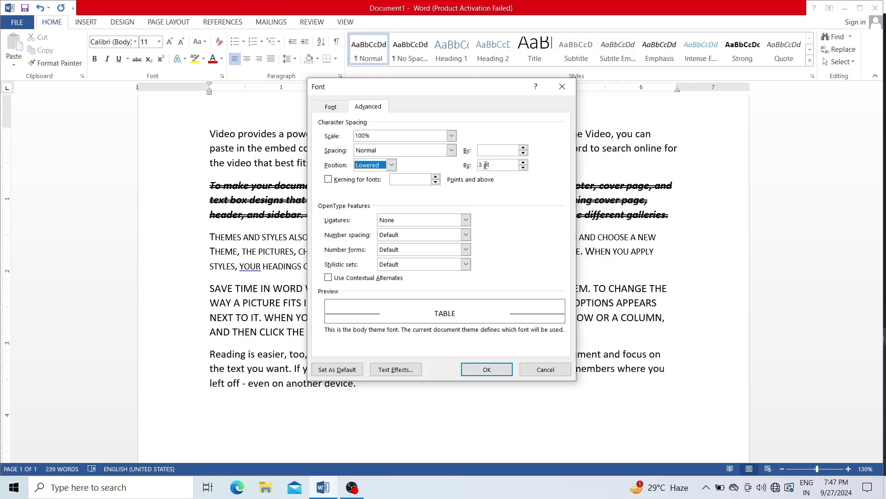
pyautogui.click(524, 167)
pyautogui.click(329, 108)
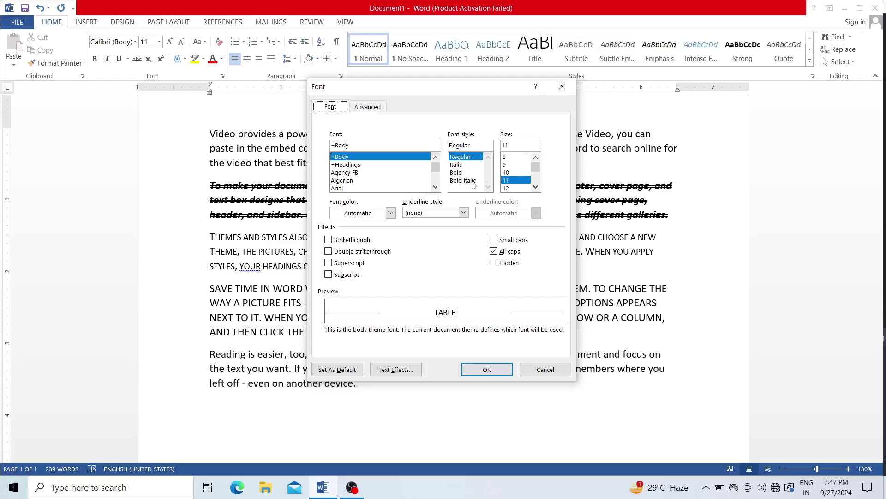
pyautogui.click(463, 213)
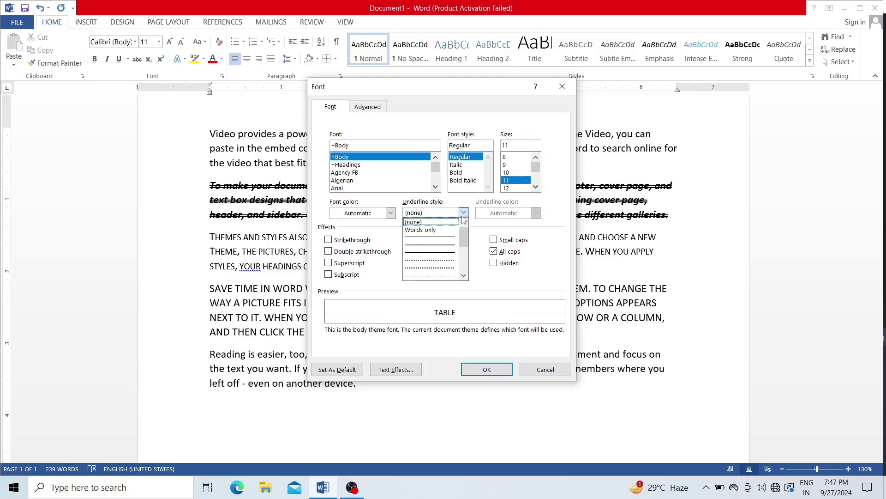
pyautogui.click(485, 226)
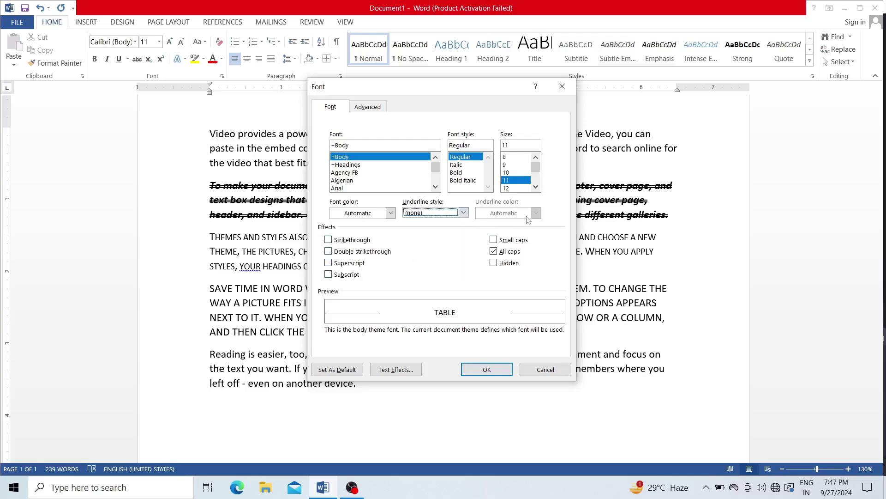
# Turn off All caps for the word "table", view the text effects settings without changing them, and apply the font settings.
pyautogui.click(493, 251)
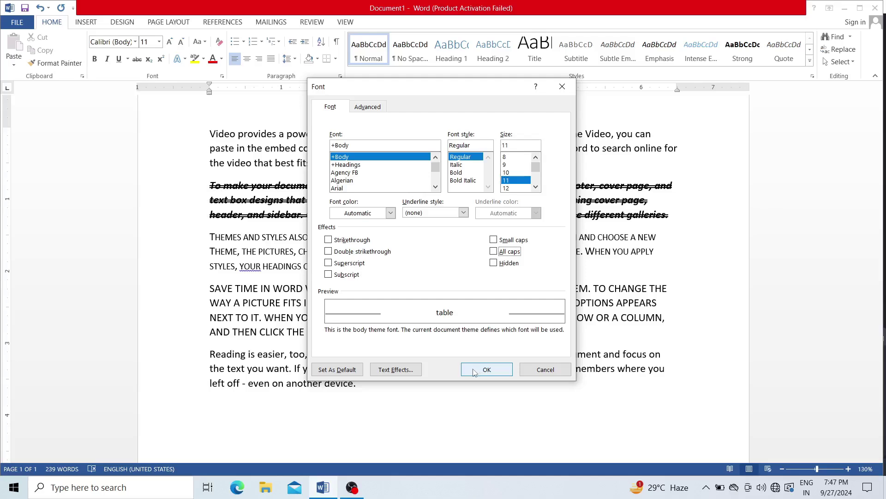
pyautogui.click(410, 369)
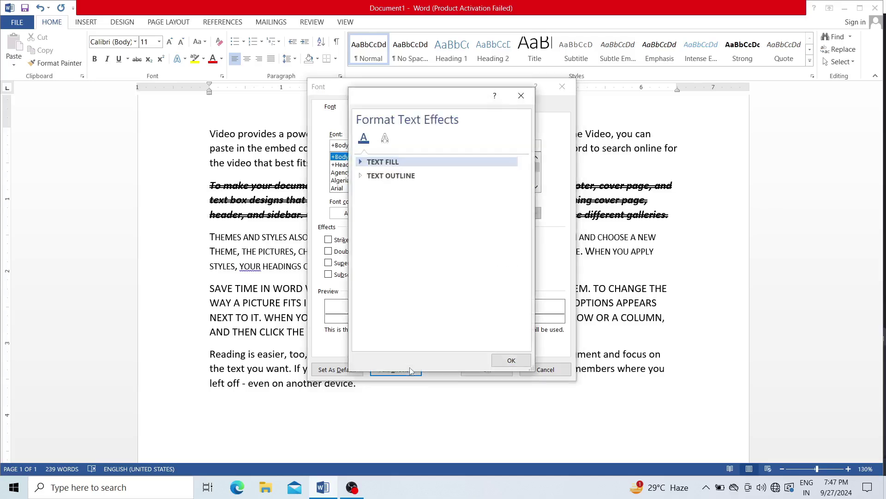
pyautogui.click(520, 96)
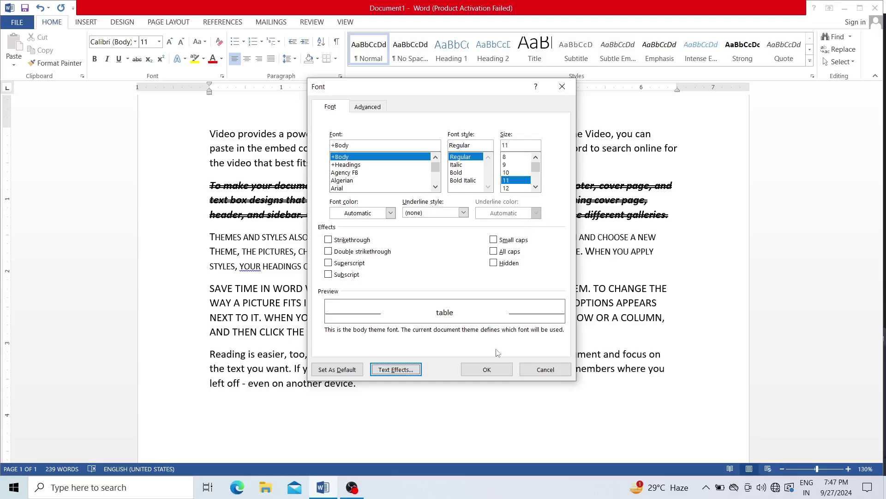
pyautogui.click(491, 370)
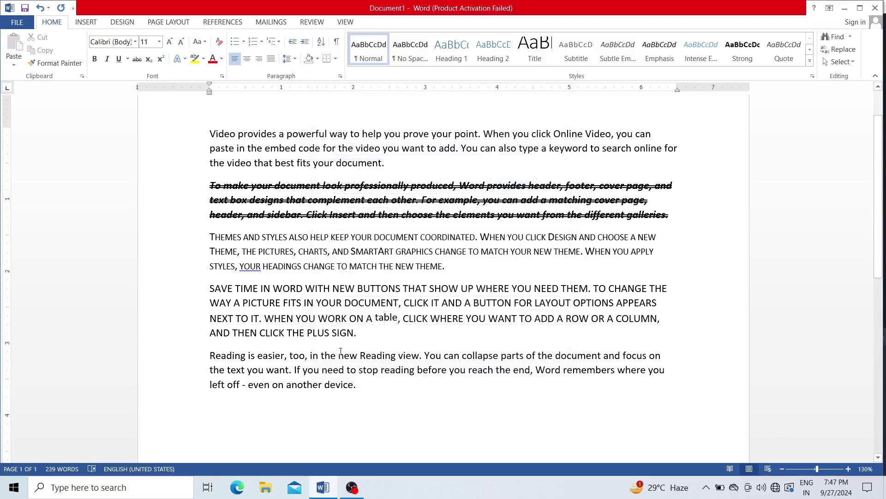
# Copy the plain formatting of the last paragraph onto all five paragraphs with Format Painter.
pyautogui.moveTo(361, 361); pyautogui.dragTo(416, 370)
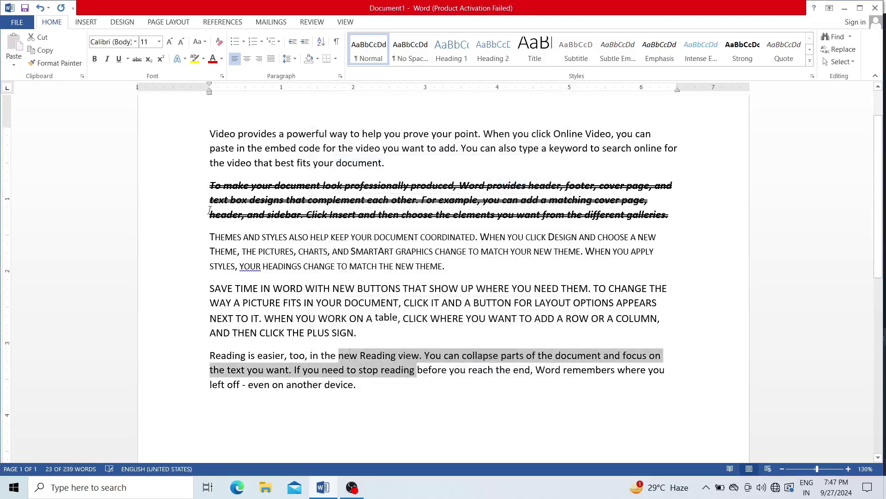
pyautogui.click(60, 63)
pyautogui.moveTo(209, 130)
pyautogui.mouseDown()
pyautogui.moveTo(368, 245)
pyautogui.moveTo(387, 335)
pyautogui.moveTo(382, 389)
pyautogui.mouseUp()
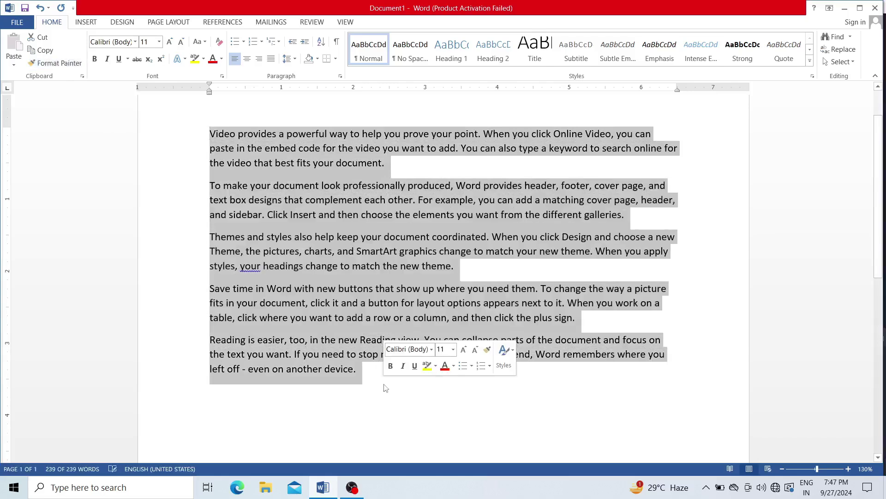
pyautogui.click(382, 390)
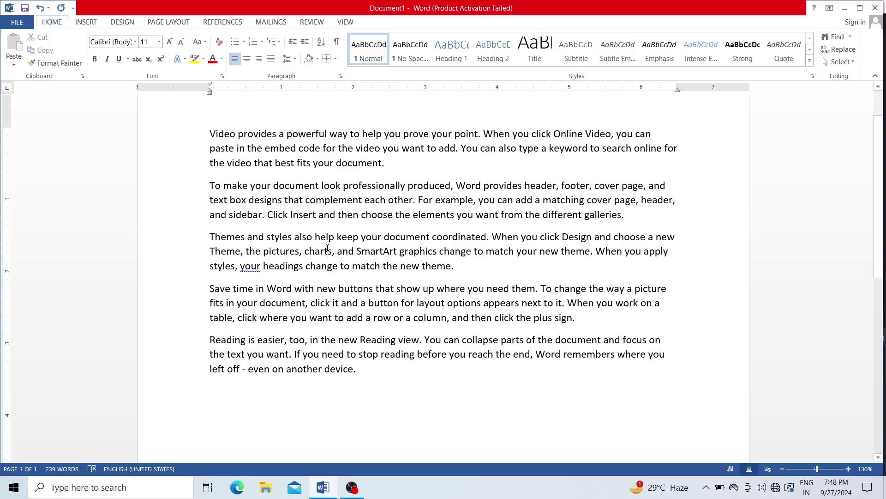
# Center the third paragraph, starting "Themes and styles", and justify the last paragraph, starting "Reading is easier".
pyautogui.click(247, 59)
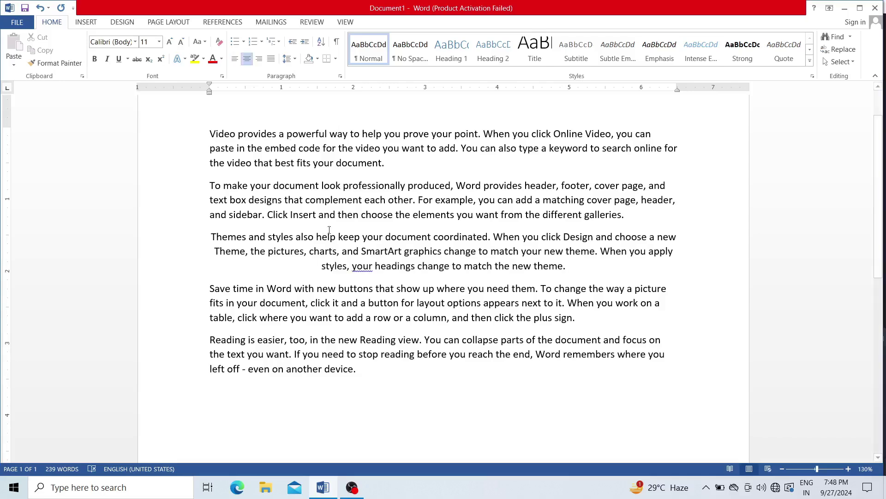
pyautogui.click(308, 342)
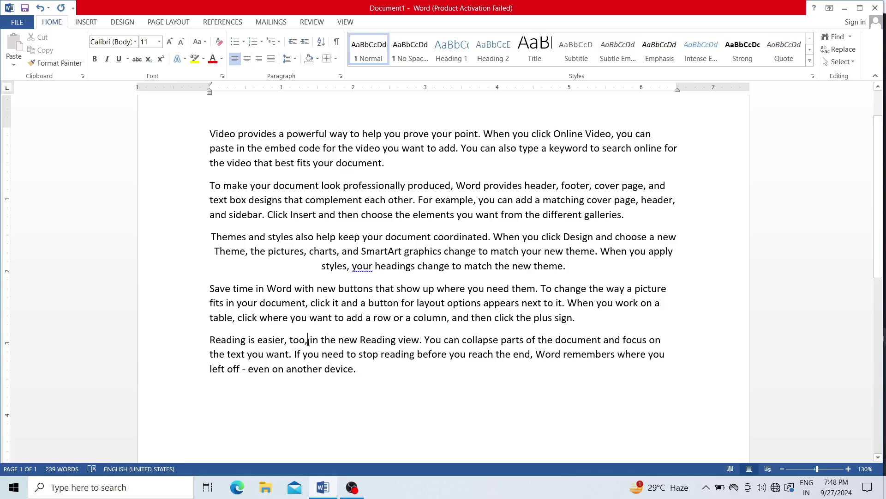
pyautogui.click(272, 61)
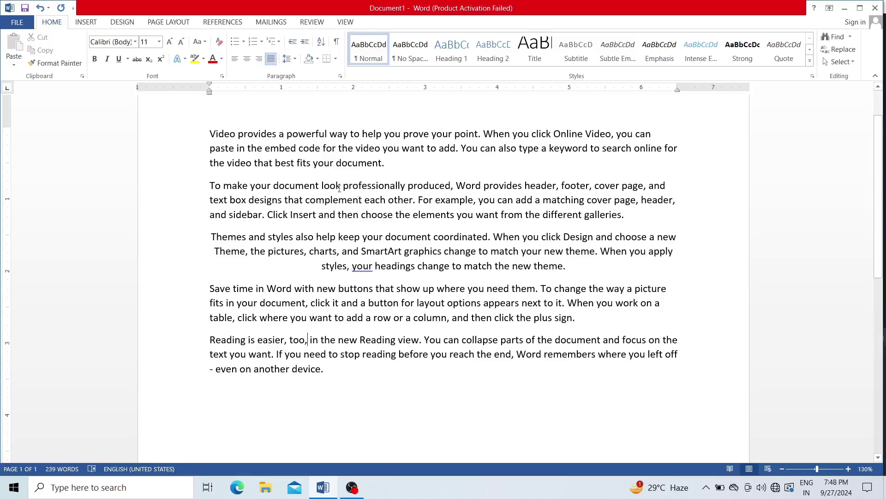
# Left-align the last paragraph, starting "Reading is easier".
pyautogui.click(290, 187)
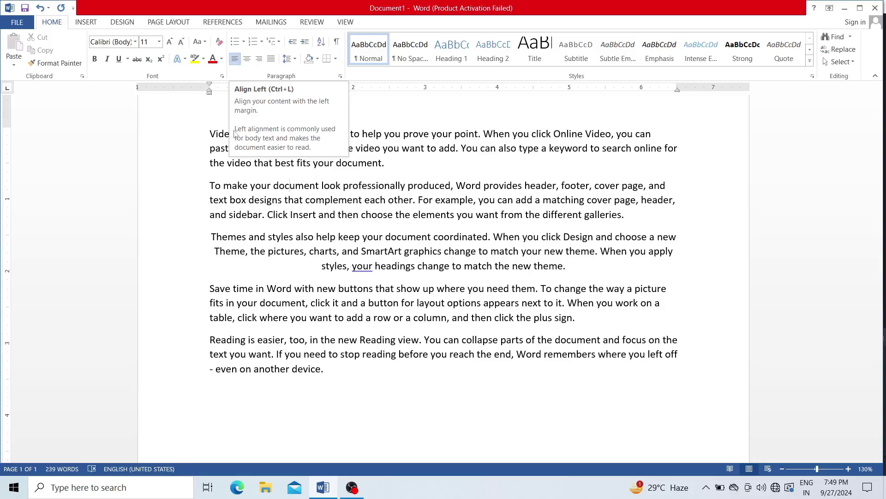
pyautogui.click(226, 148)
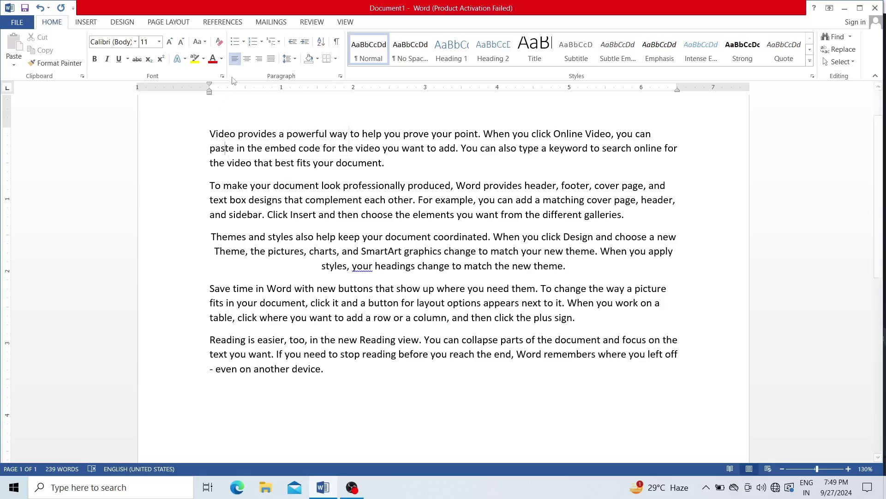
pyautogui.click(248, 342)
pyautogui.click(239, 63)
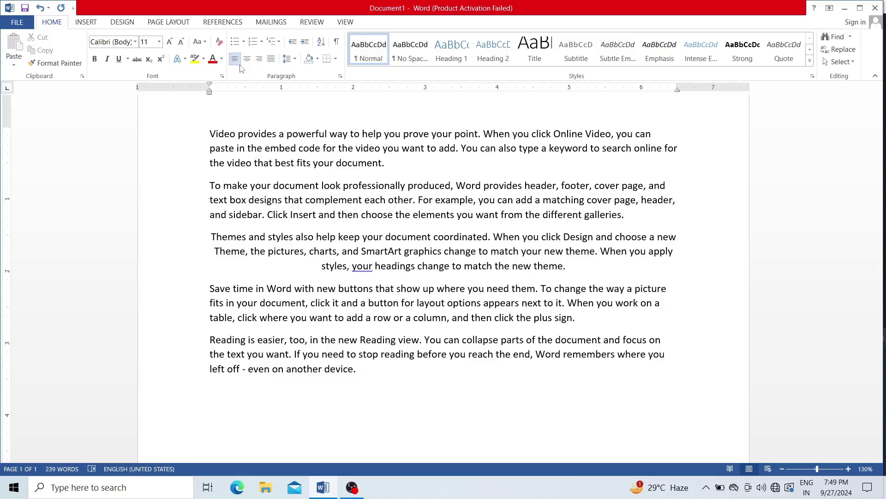
# Format the first paragraph, starting "Video provides", as a list item with a solid round bullet.
pyautogui.click(253, 134)
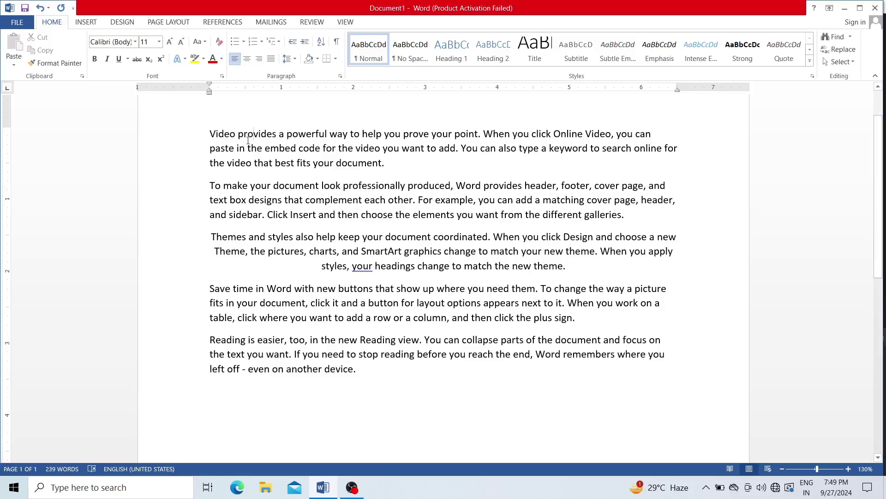
pyautogui.click(244, 42)
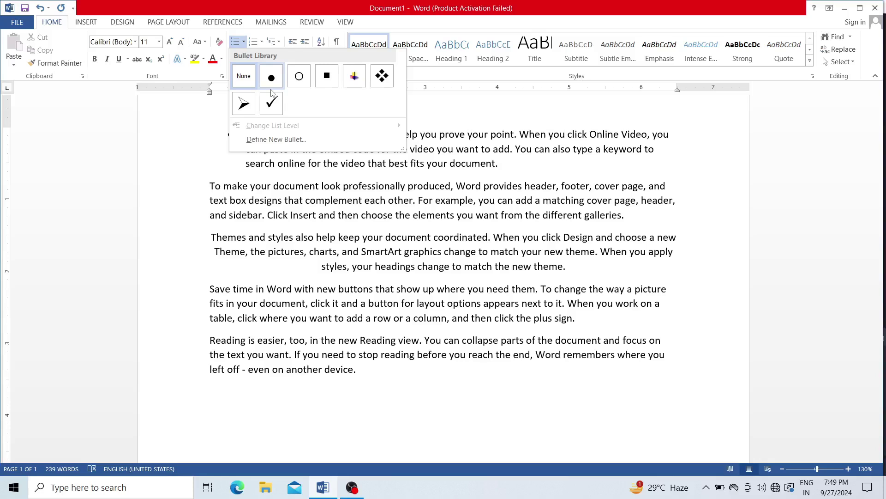
pyautogui.click(271, 78)
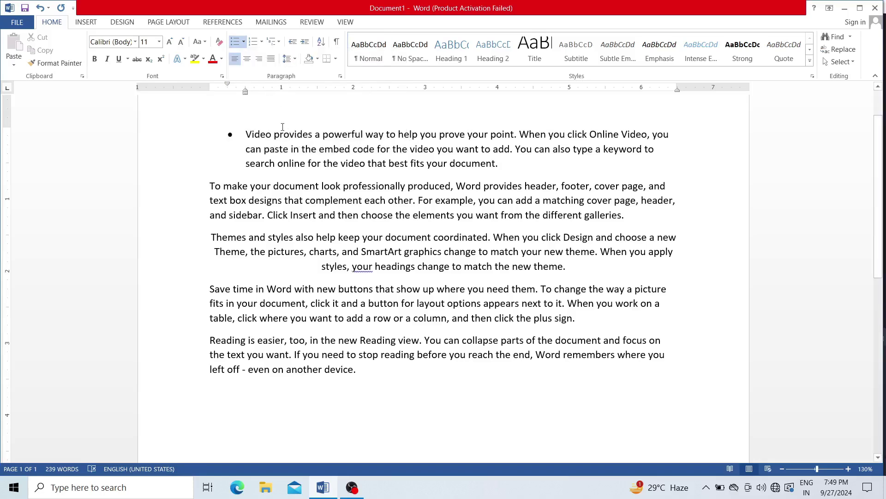
# Number the second paragraph, starting "To make your document", with the uppercase Roman numeral format I., II., III.
pyautogui.click(261, 195)
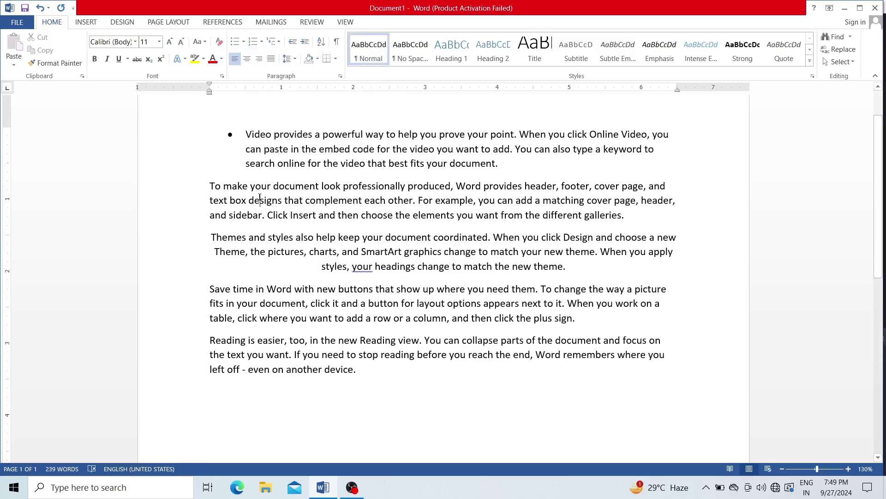
pyautogui.click(260, 42)
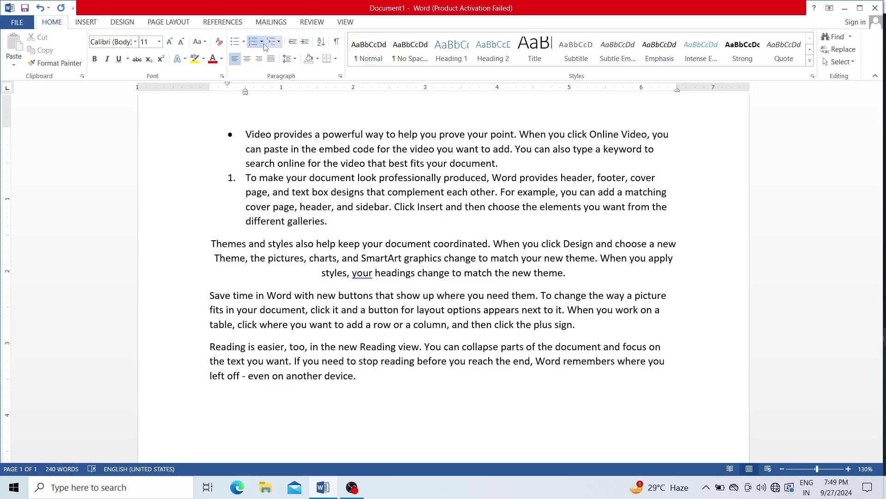
pyautogui.click(261, 42)
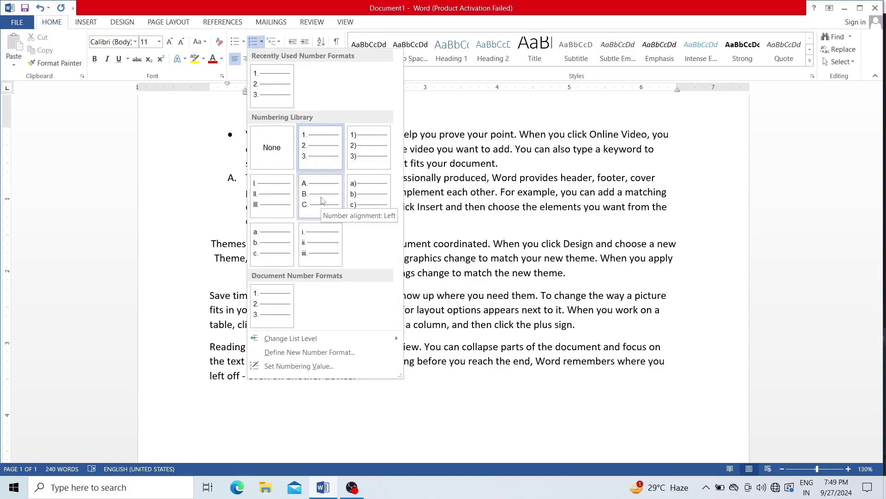
pyautogui.click(270, 199)
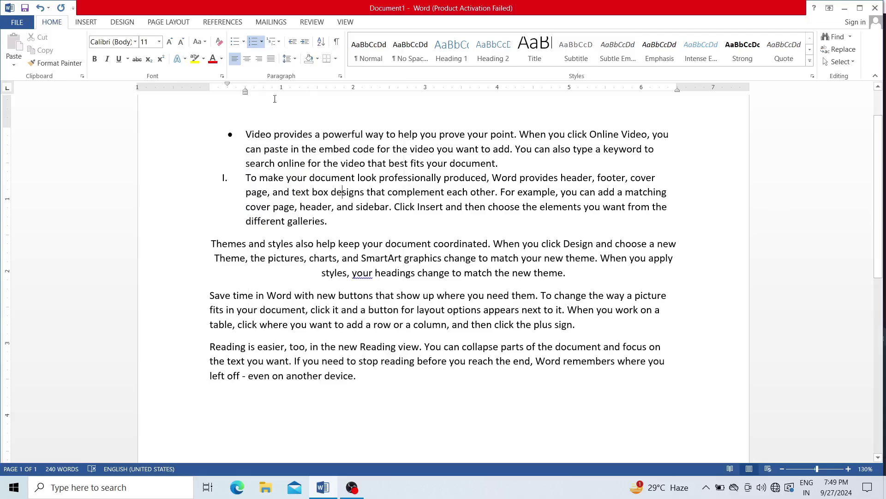
# Apply the multilevel list style 1), a), i) to the fourth paragraph, starting "Save time in Word".
pyautogui.click(273, 255)
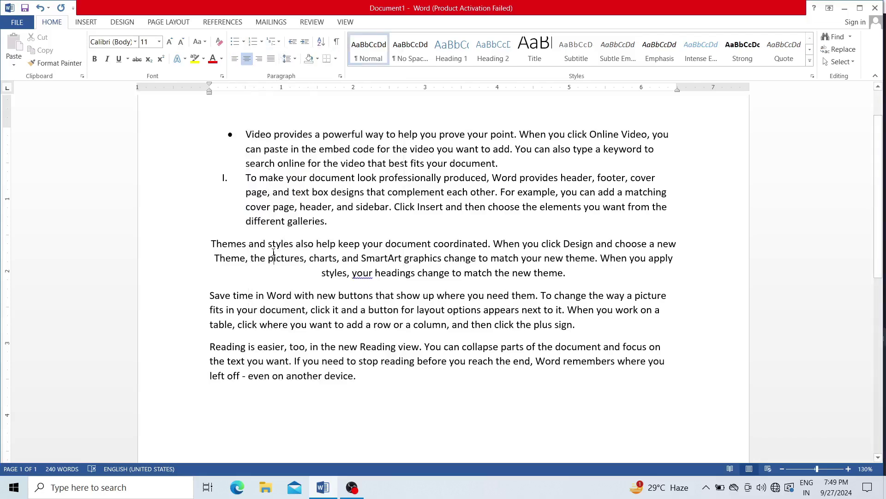
pyautogui.click(275, 294)
pyautogui.click(279, 43)
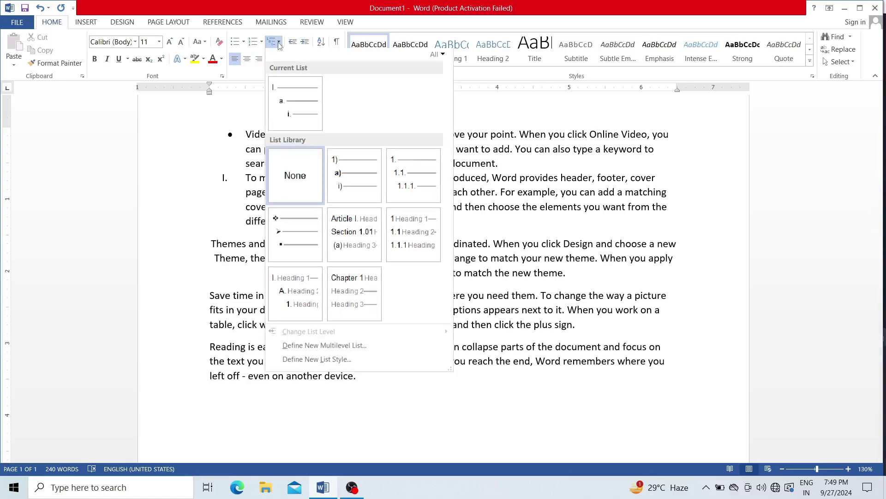
pyautogui.click(340, 176)
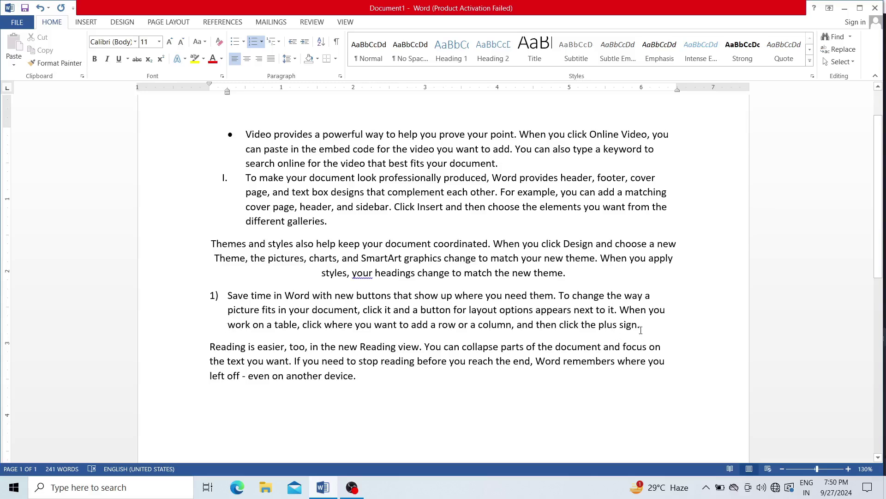
# Add an empty second-level item below the fourth paragraph, give it the a), b), c) number format, and undo the addition.
pyautogui.press('Return')
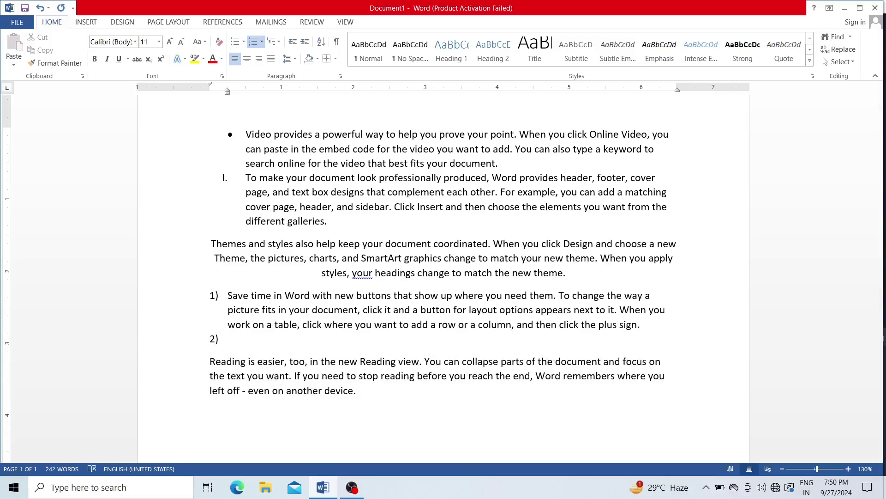
pyautogui.press('Tab')
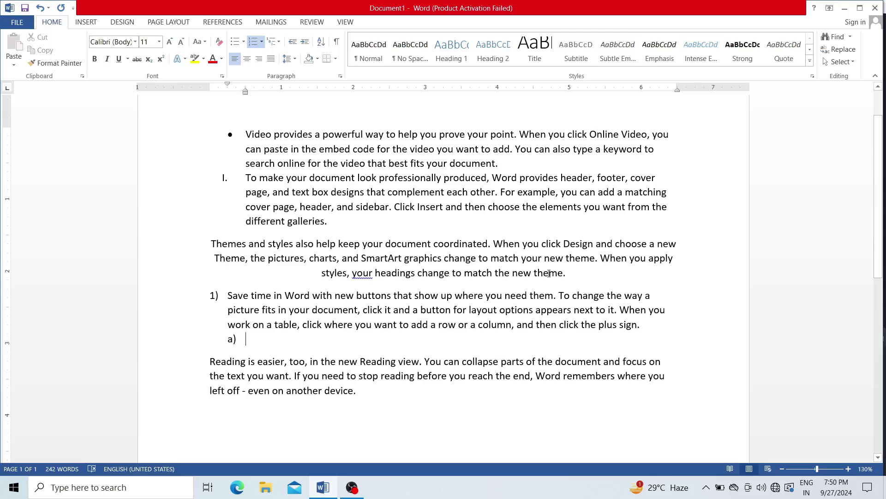
pyautogui.click(261, 42)
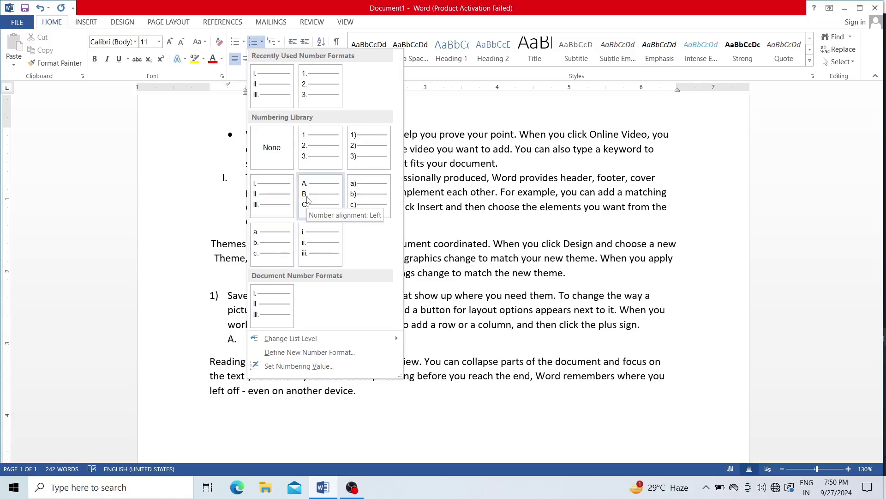
pyautogui.click(369, 194)
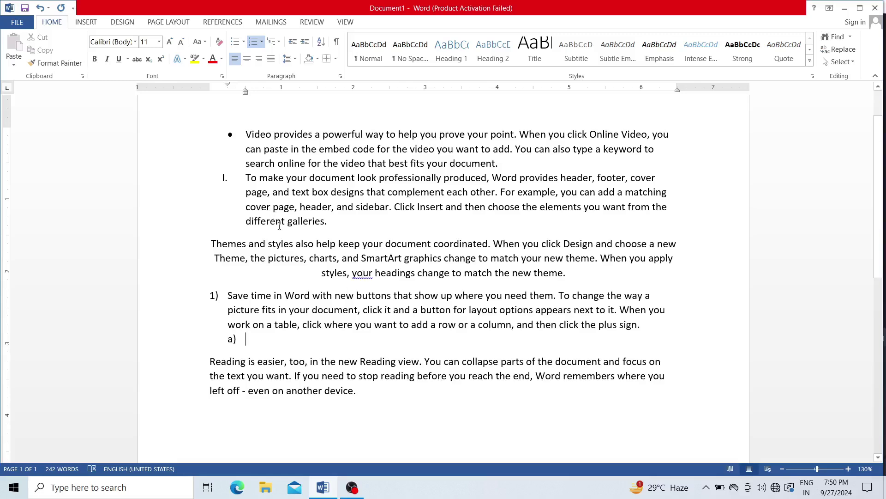
pyautogui.hotkey('ctrl', 'z')
pyautogui.hotkey('ctrl', 'z')
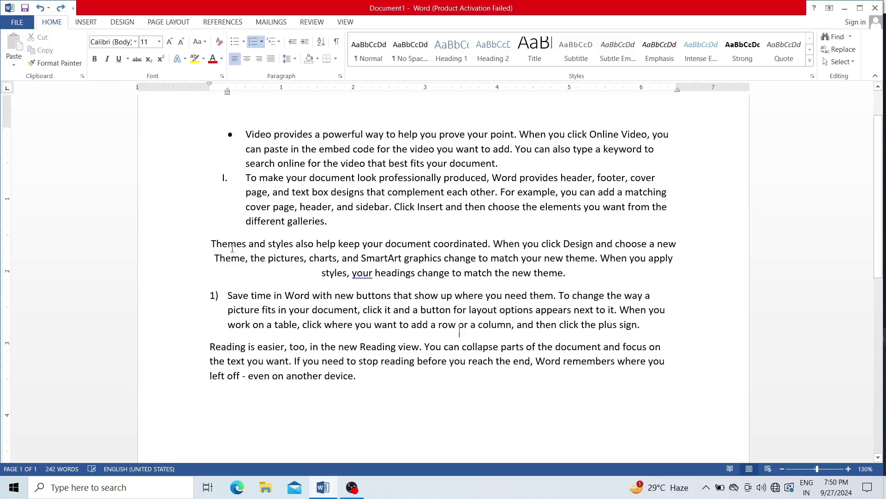
# Undo the multilevel list, Roman numbering and bullet formatting applied to the fourth, second and first paragraphs.
pyautogui.hotkey('ctrl', 'z')
pyautogui.hotkey('ctrl', 'z')
pyautogui.hotkey('ctrl', 'z')
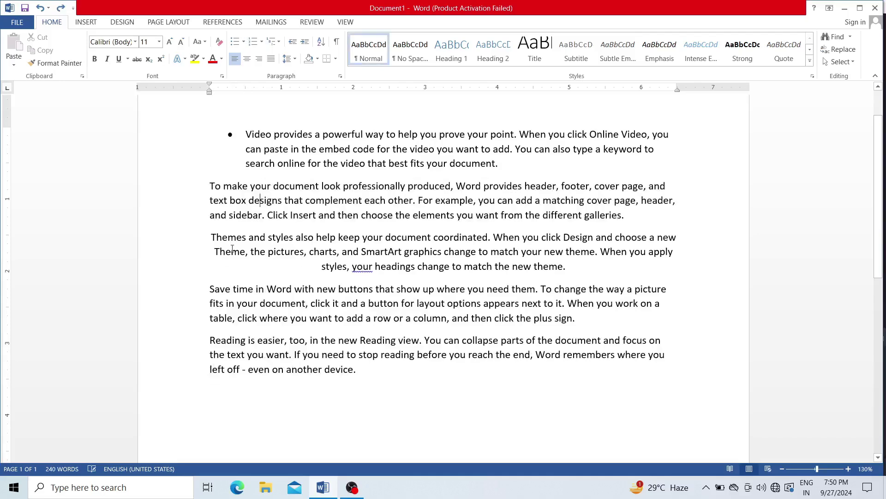
pyautogui.hotkey('ctrl', 'z')
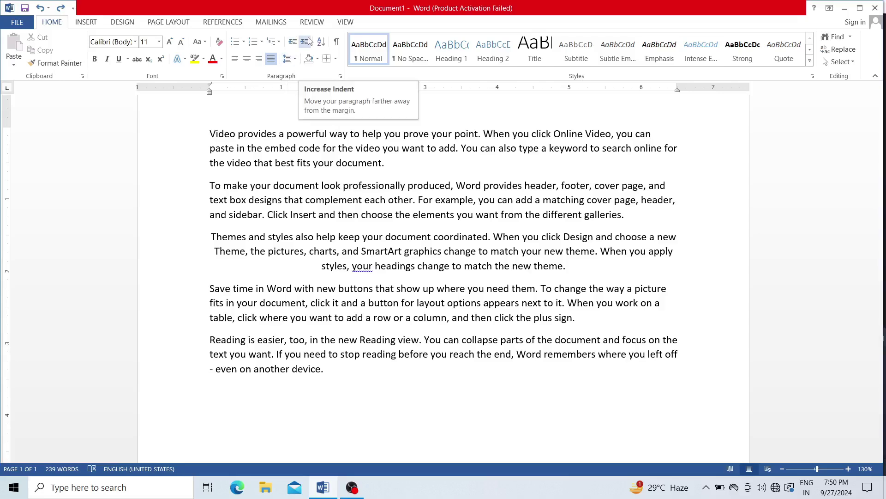
# Increase the indent of the first paragraph, starting "Video provides", by one level and decrease it by one level again.
pyautogui.click(207, 142)
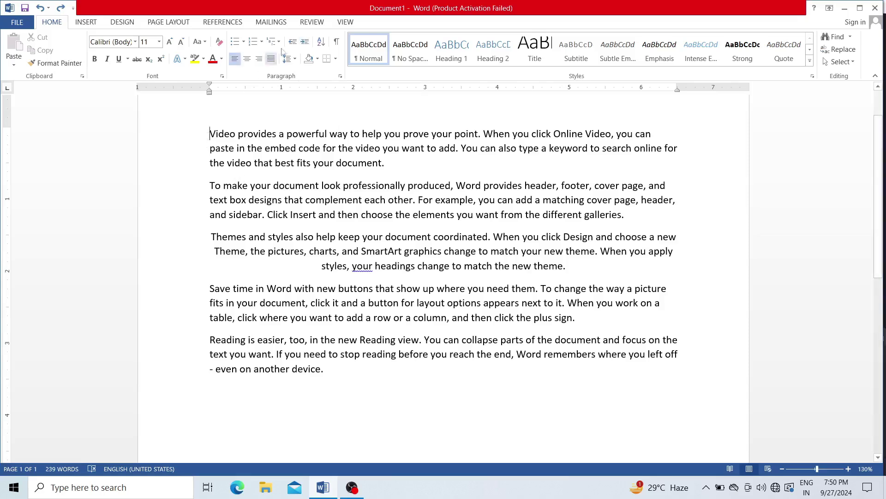
pyautogui.click(305, 43)
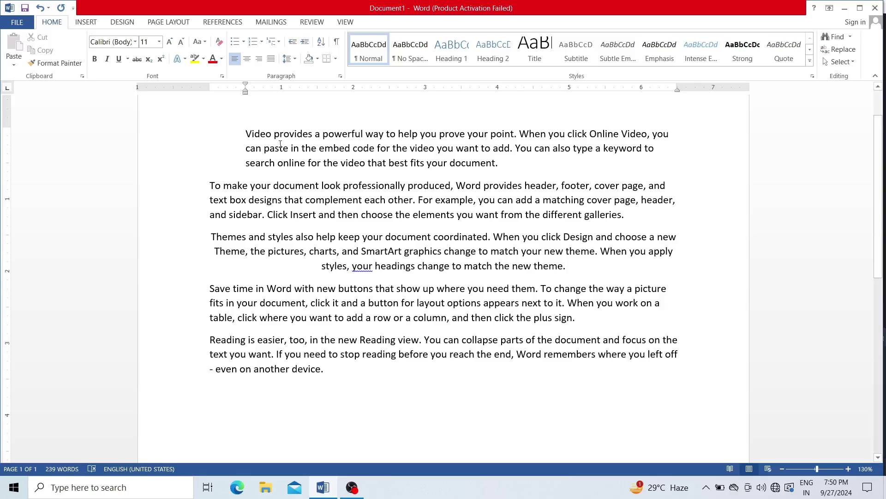
pyautogui.click(293, 44)
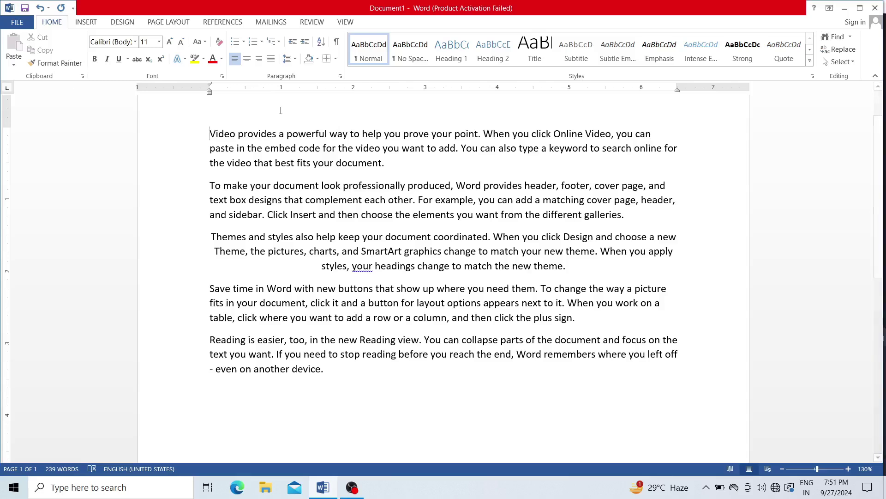
# Insert an empty paragraph between the first and second paragraphs.
pyautogui.click(295, 59)
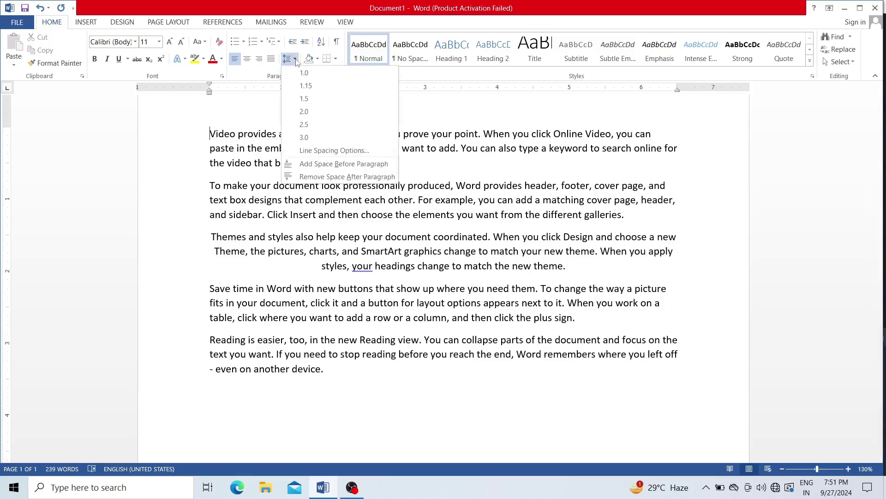
pyautogui.click(423, 166)
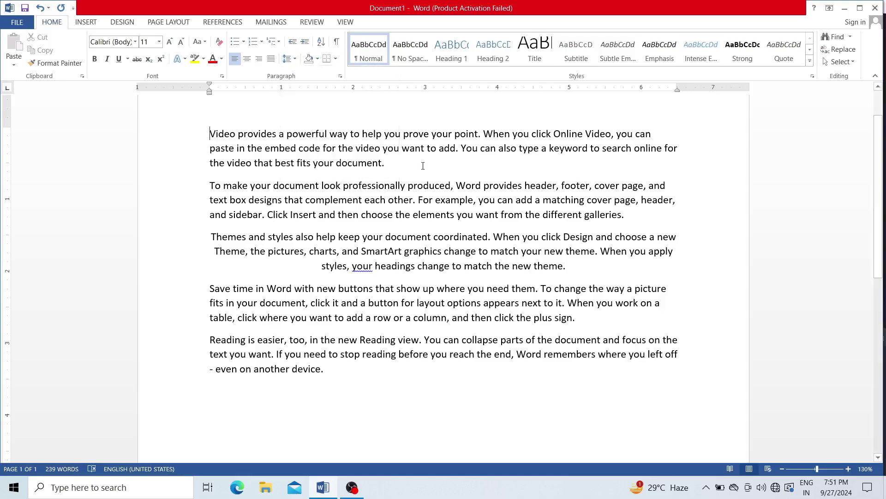
pyautogui.press('Return')
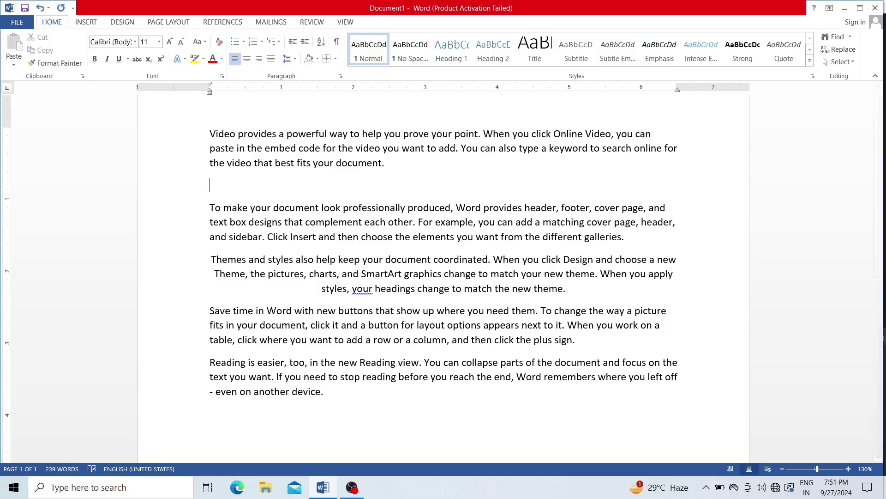
# Examine the alignment and special indentation choices in the line spacing options for the whole first paragraph.
pyautogui.doubleClick(368, 148)
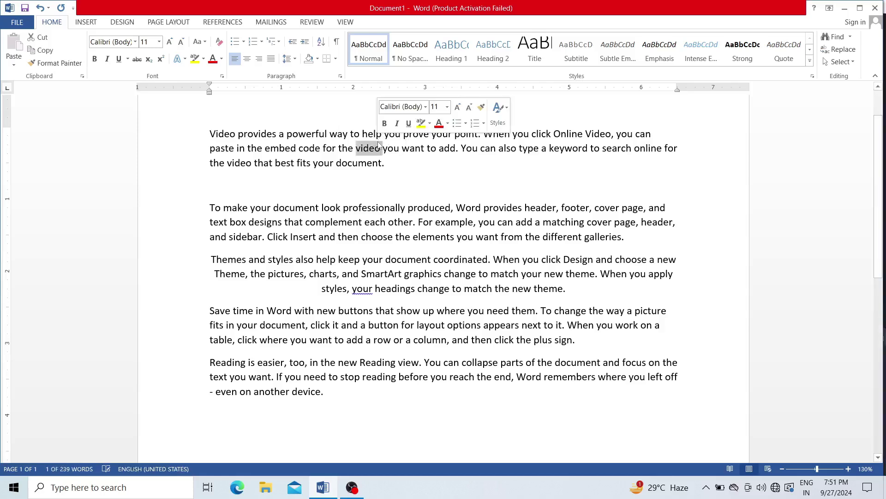
pyautogui.doubleClick(314, 133)
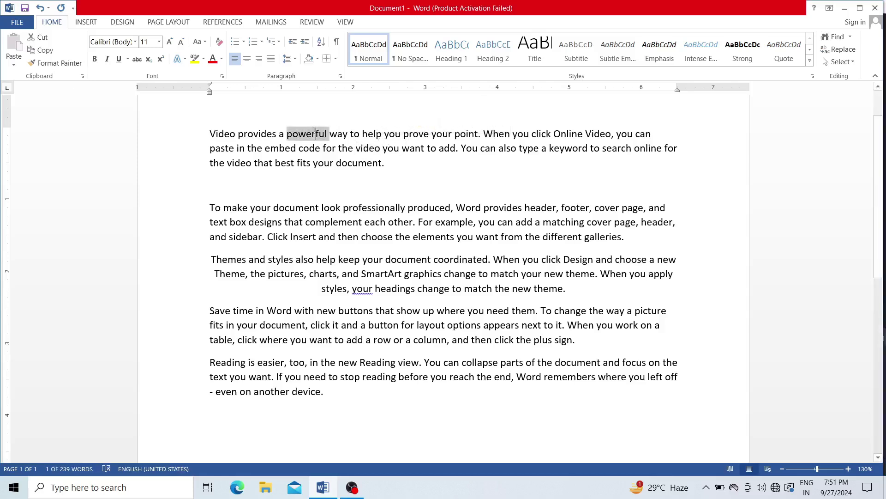
pyautogui.tripleClick(255, 133)
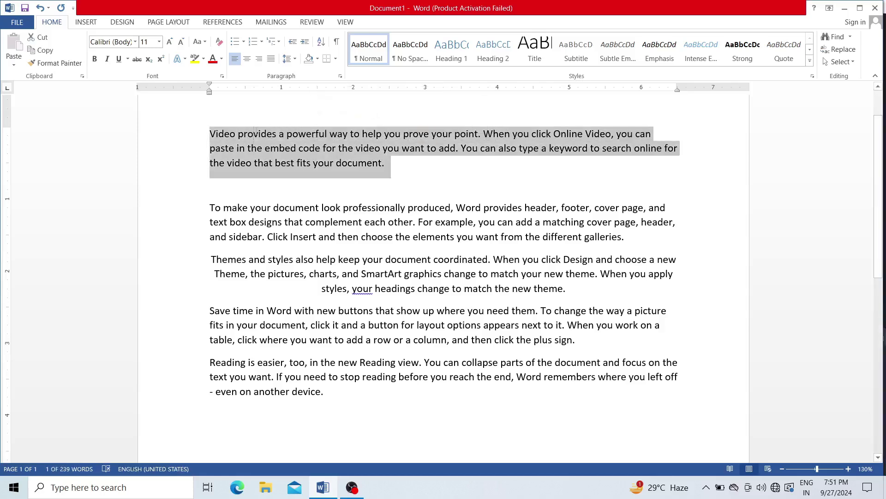
pyautogui.click(317, 58)
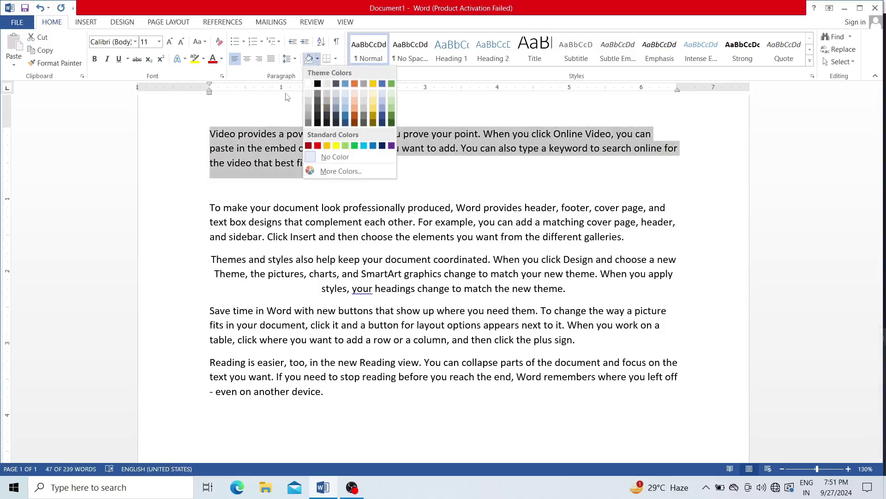
pyautogui.click(327, 93)
pyautogui.click(294, 59)
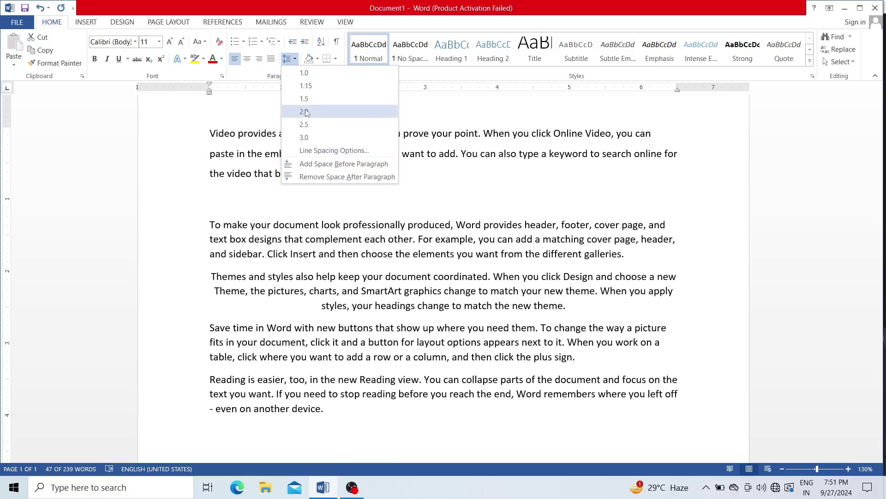
pyautogui.click(308, 152)
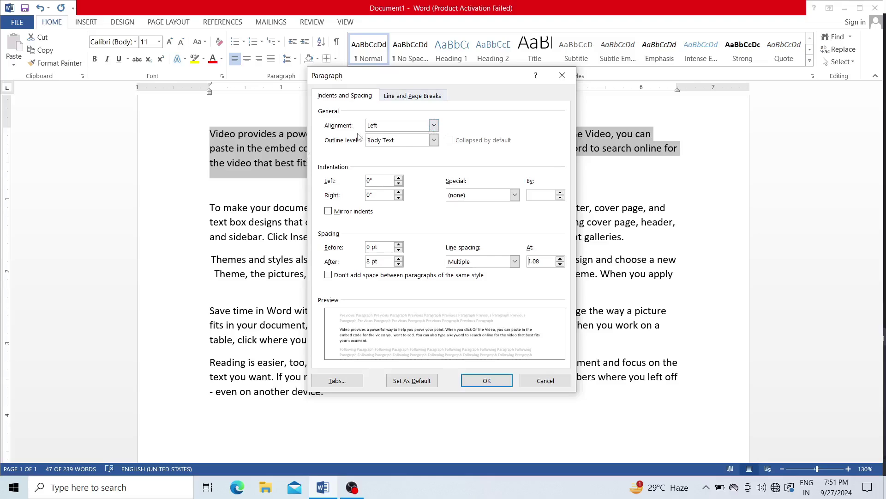
pyautogui.click(434, 125)
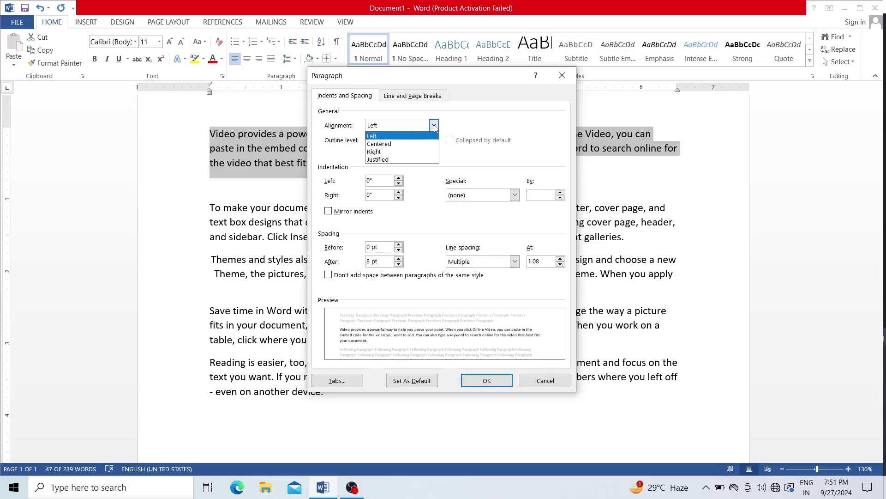
pyautogui.click(460, 121)
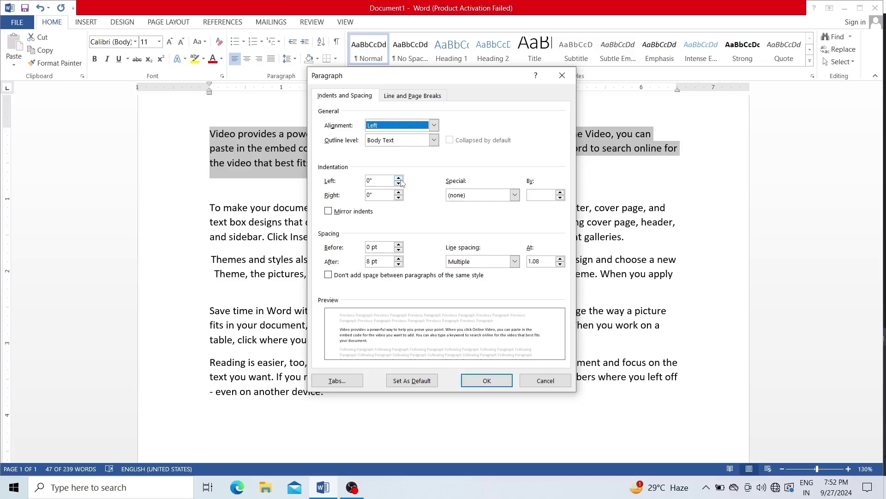
pyautogui.click(515, 196)
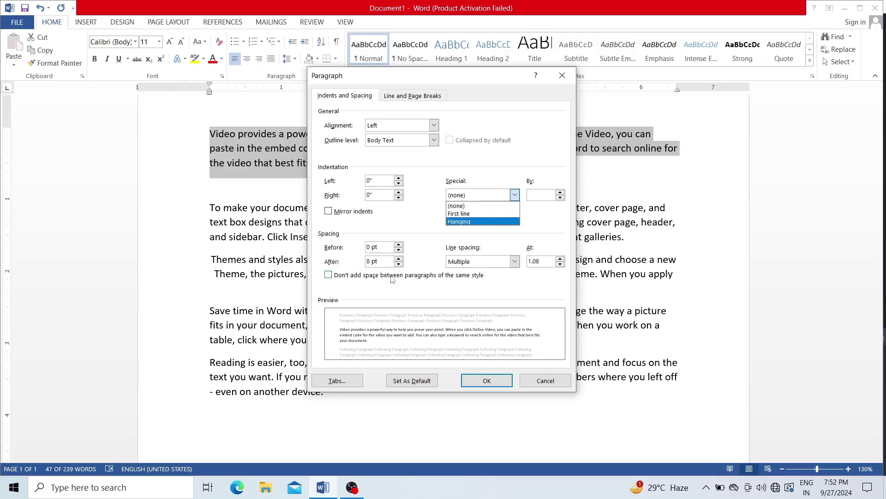
pyautogui.click(497, 385)
# Remove the space after the first paragraph, starting "Video provides".
pyautogui.click(301, 163)
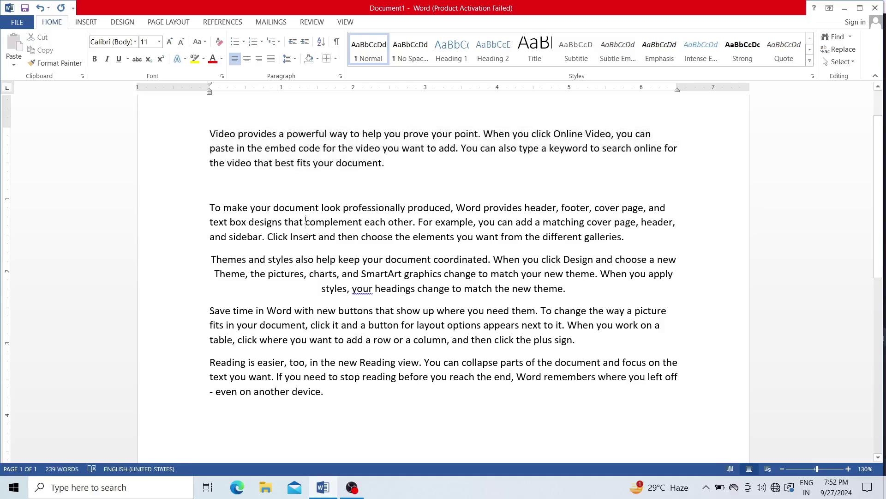
pyautogui.moveTo(306, 221); pyautogui.dragTo(210, 132)
pyautogui.click(307, 165)
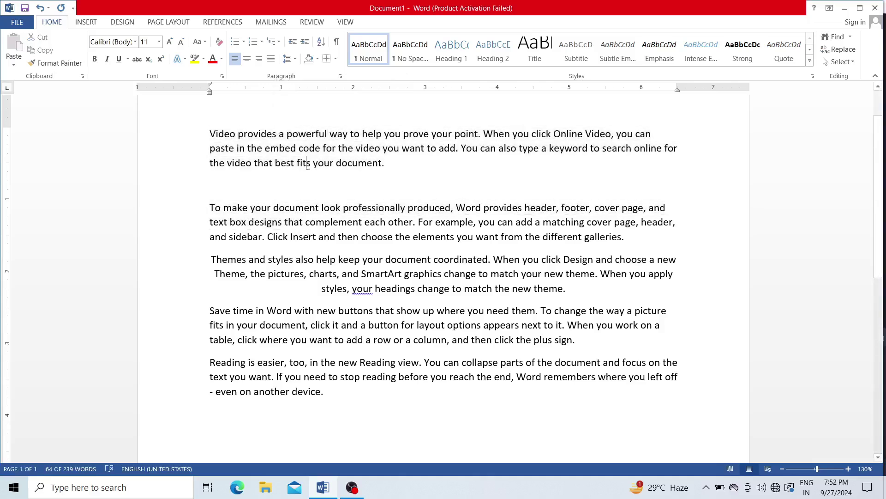
pyautogui.click(298, 61)
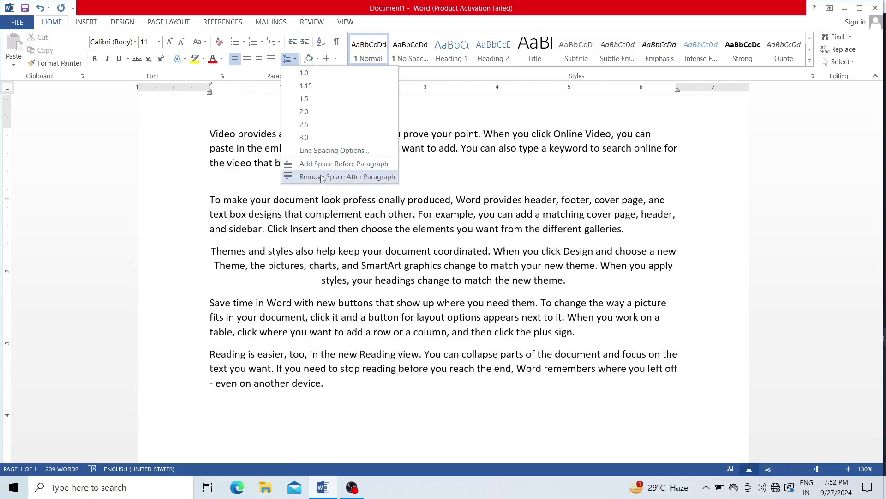
pyautogui.click(322, 177)
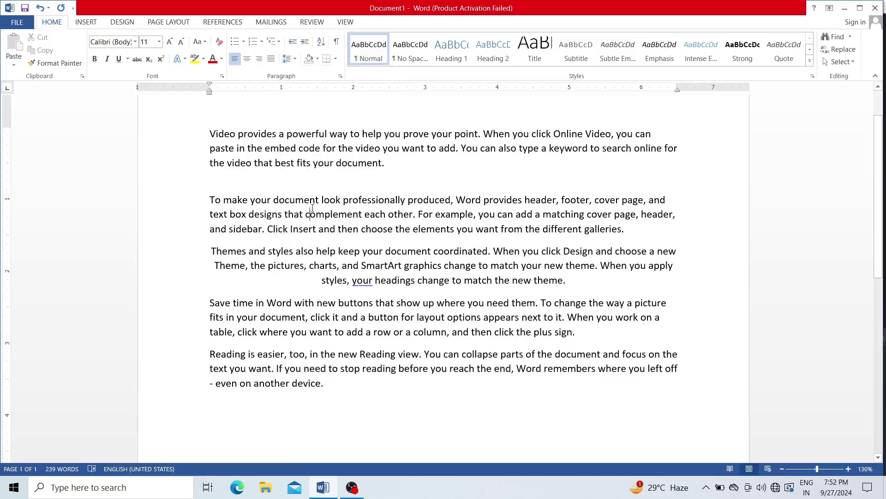
# Add space before the second paragraph, starting "To make your document".
pyautogui.click(295, 60)
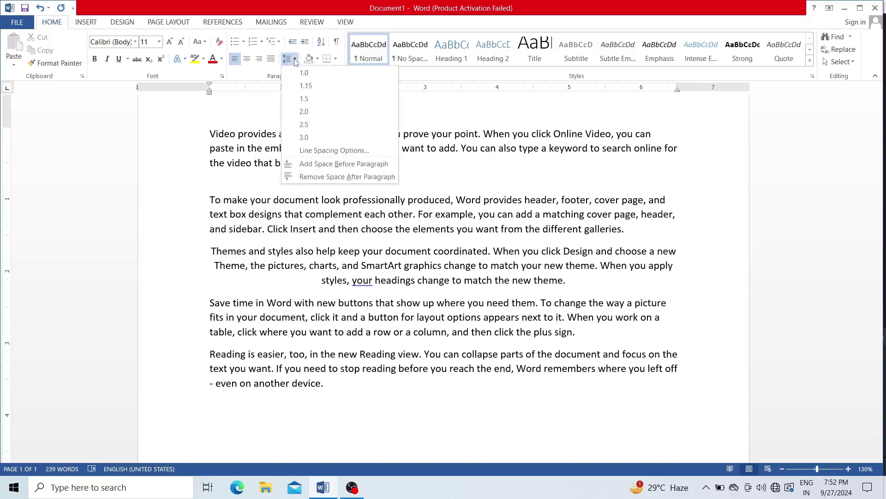
pyautogui.click(308, 164)
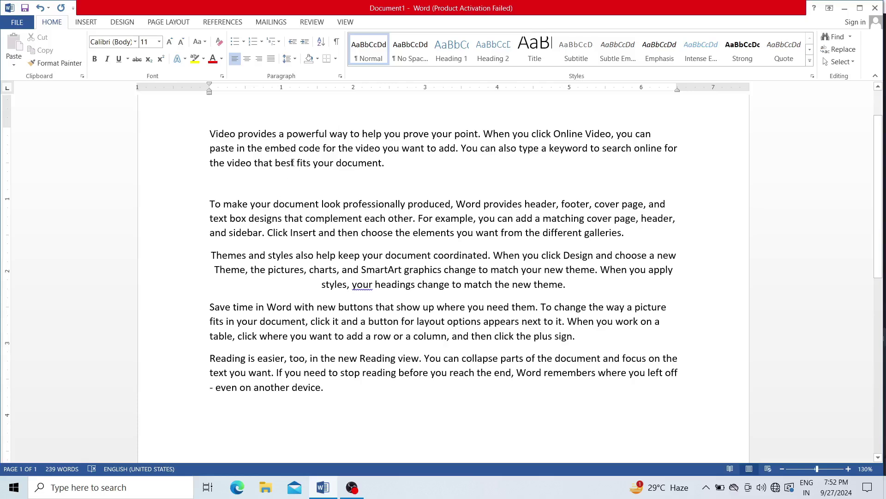
pyautogui.click(288, 58)
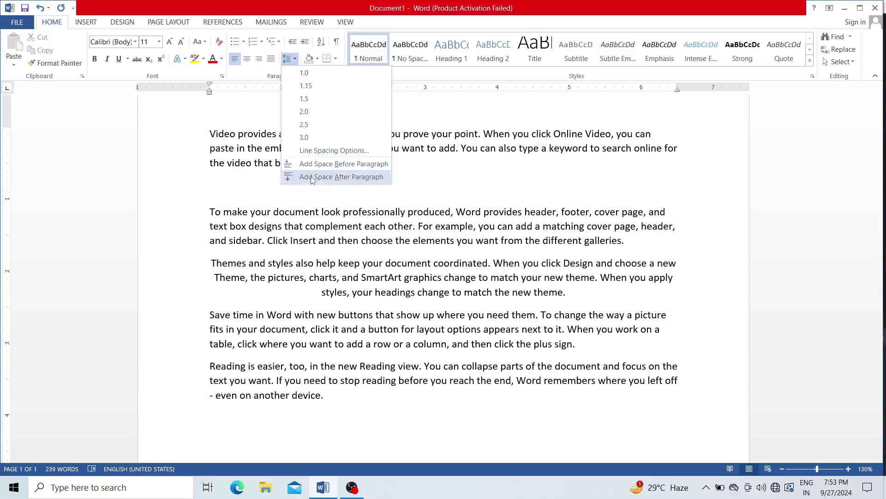
pyautogui.click(256, 189)
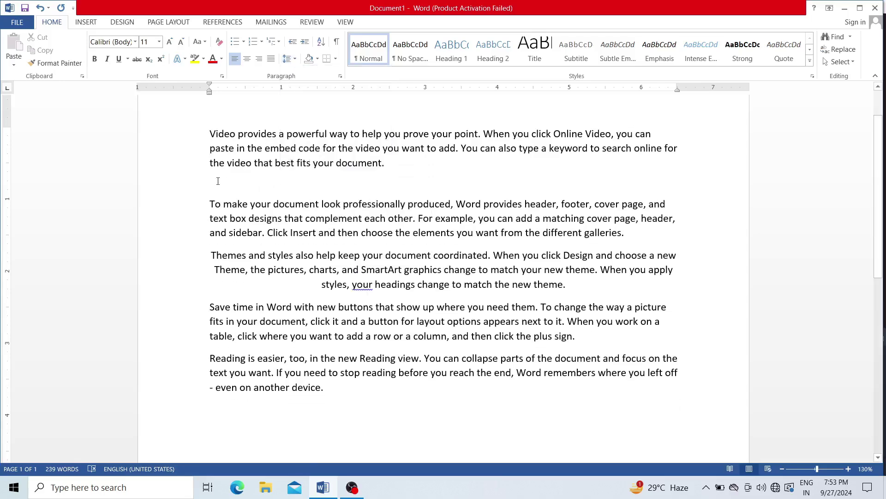
# Delete the empty paragraph above "To make your document" and remove the space before that second paragraph.
pyautogui.click(208, 203)
pyautogui.press('BackSpace')
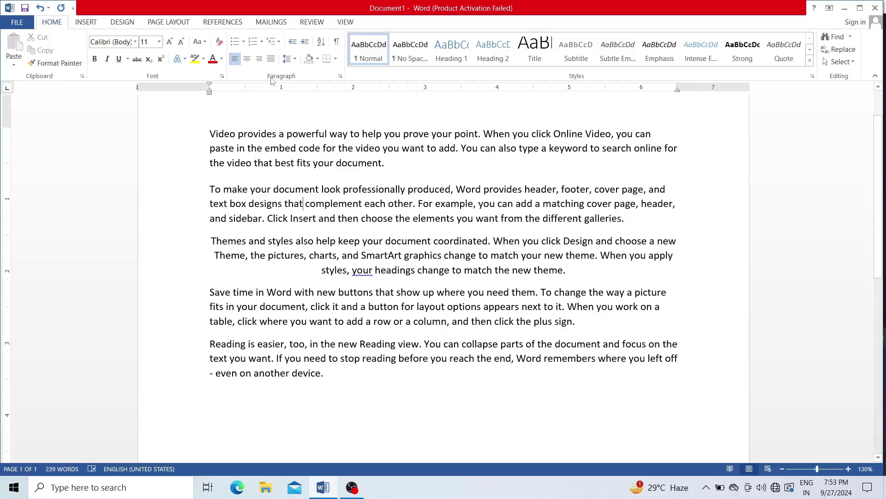
pyautogui.click(289, 58)
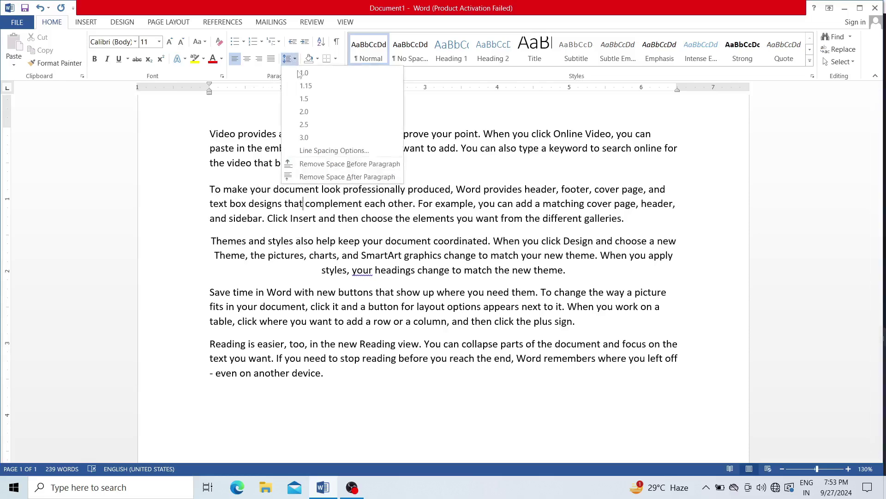
pyautogui.click(313, 167)
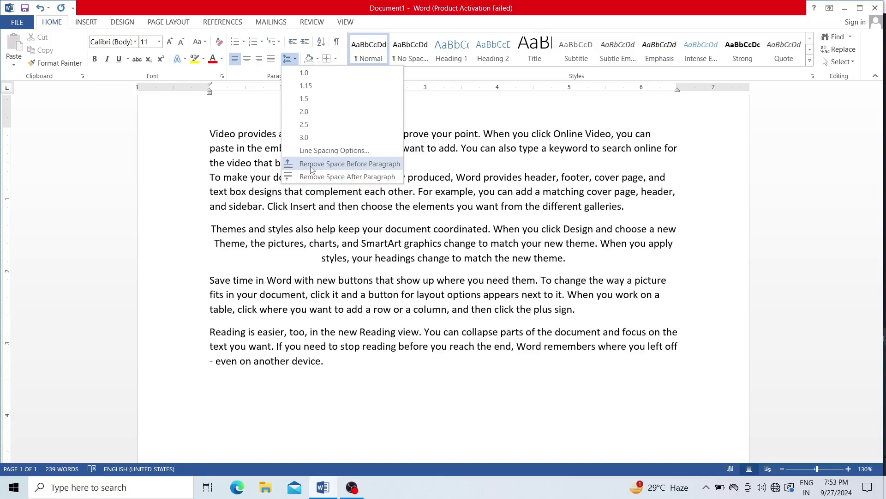
pyautogui.click(311, 165)
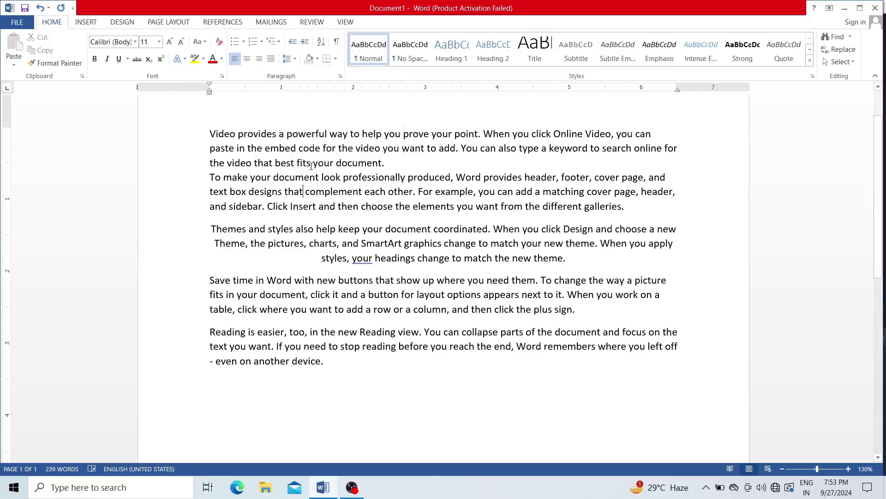
# Remove the space after the centered third paragraph, starting "Themes and styles".
pyautogui.click(294, 230)
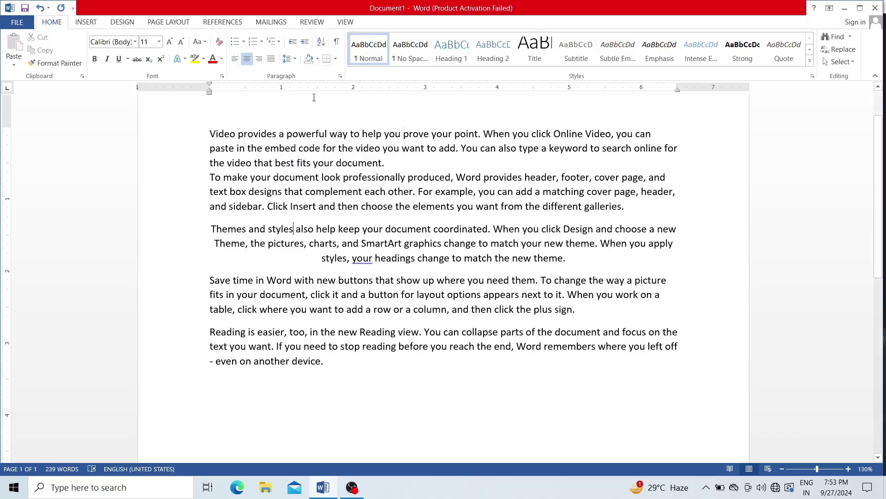
pyautogui.click(290, 61)
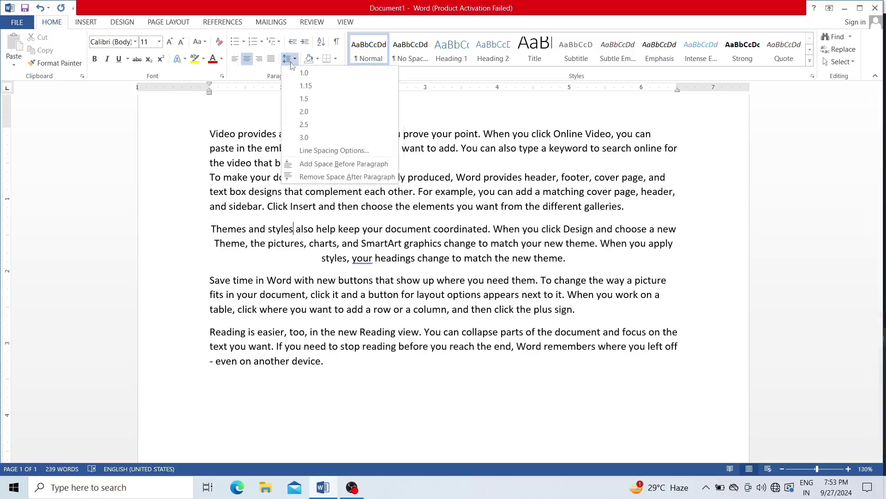
pyautogui.click(313, 177)
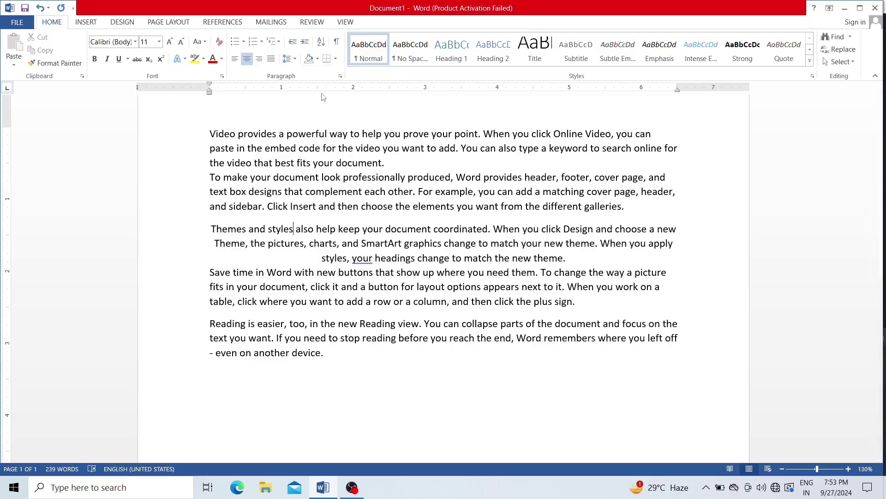
# Insert an empty paragraph after the first paragraph and another after the second paragraph.
pyautogui.click(312, 147)
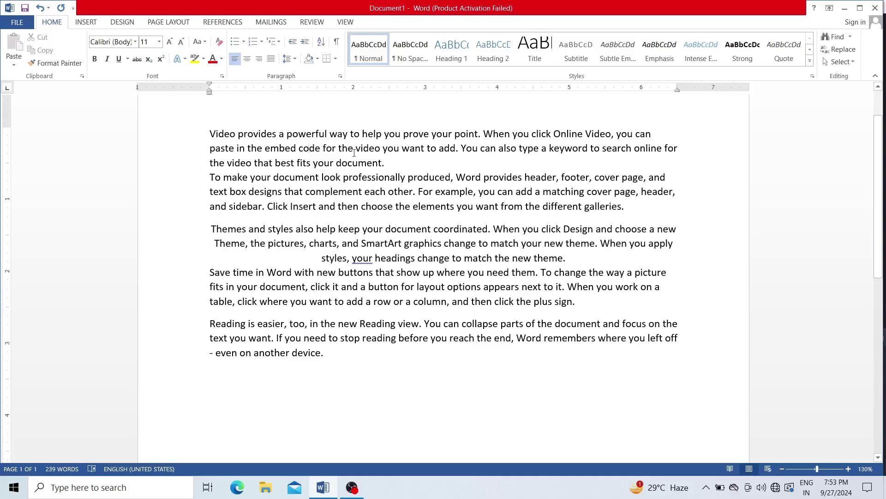
pyautogui.click(395, 158)
pyautogui.press('Return')
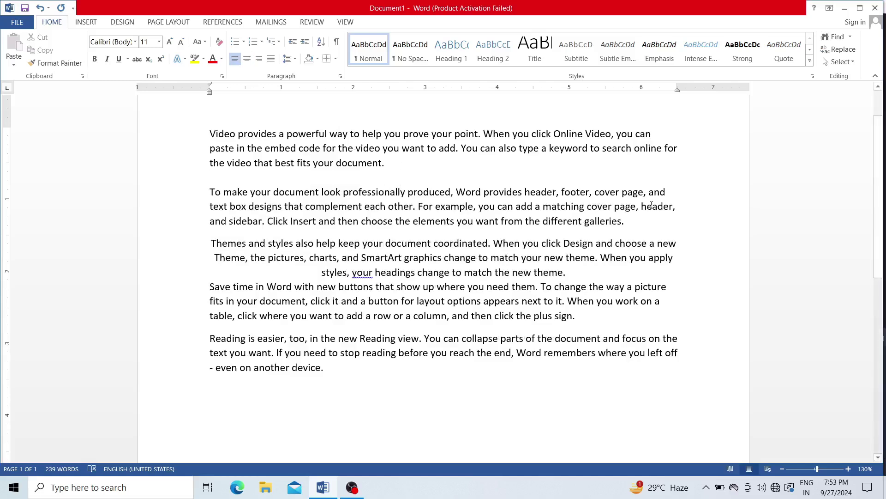
pyautogui.press('Return')
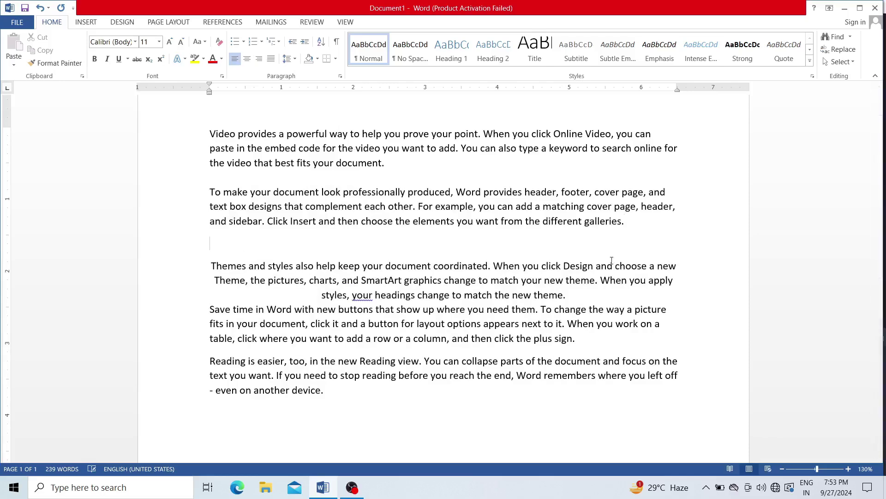
# Insert an empty paragraph after the centered third paragraph, starting "Themes and styles".
pyautogui.click(587, 301)
pyautogui.press('Return')
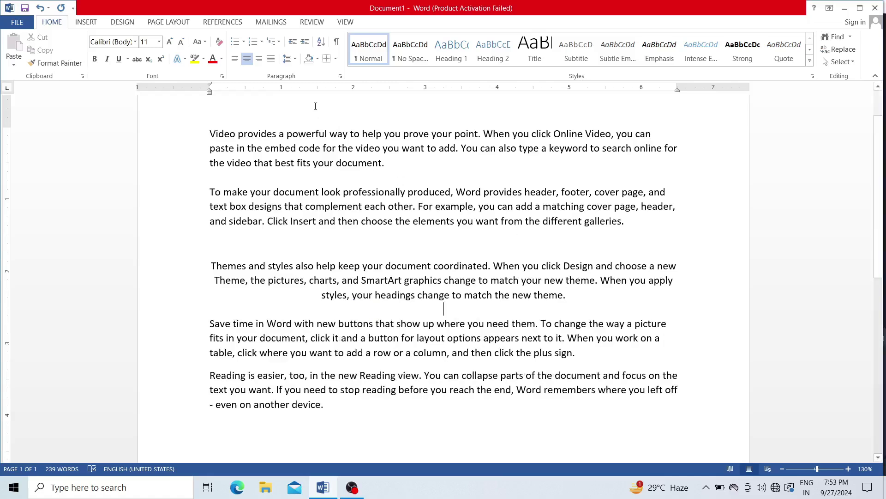
# Set the left indentation of the first paragraph, starting "Video provides", to 1.1".
pyautogui.hotkey('ctrl', 'l')
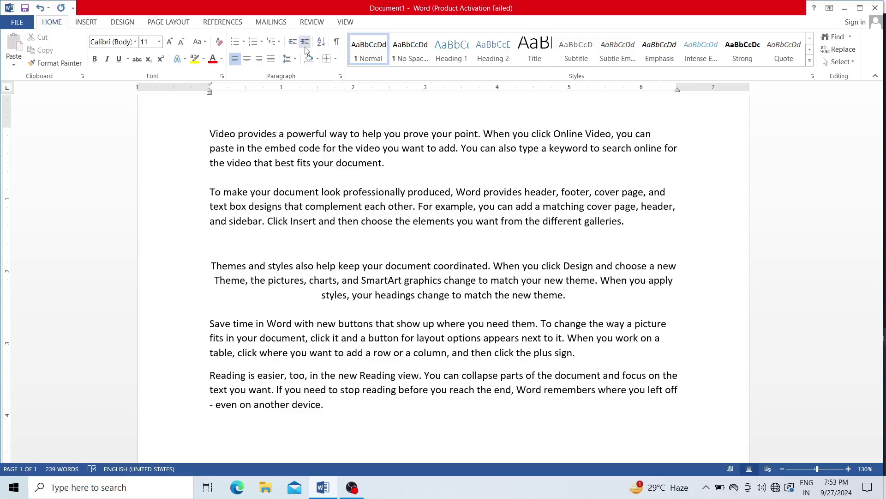
pyautogui.click(340, 77)
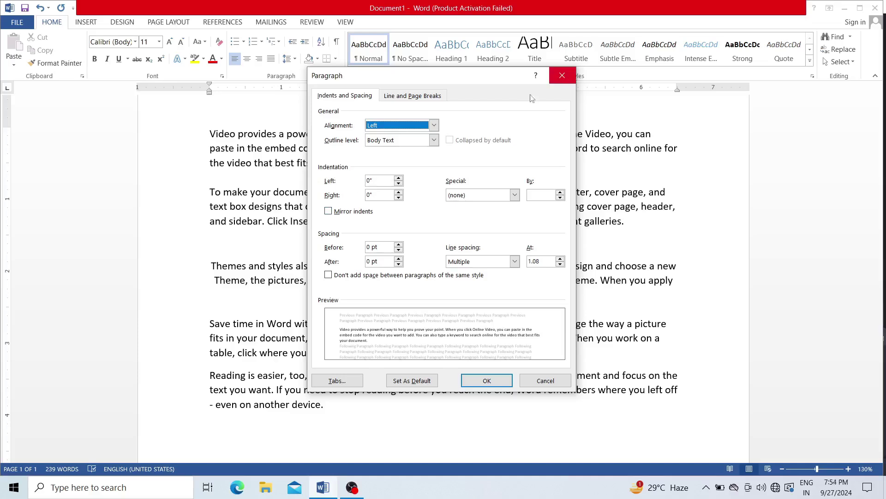
pyautogui.moveTo(400, 178); pyautogui.dragTo(398, 180)
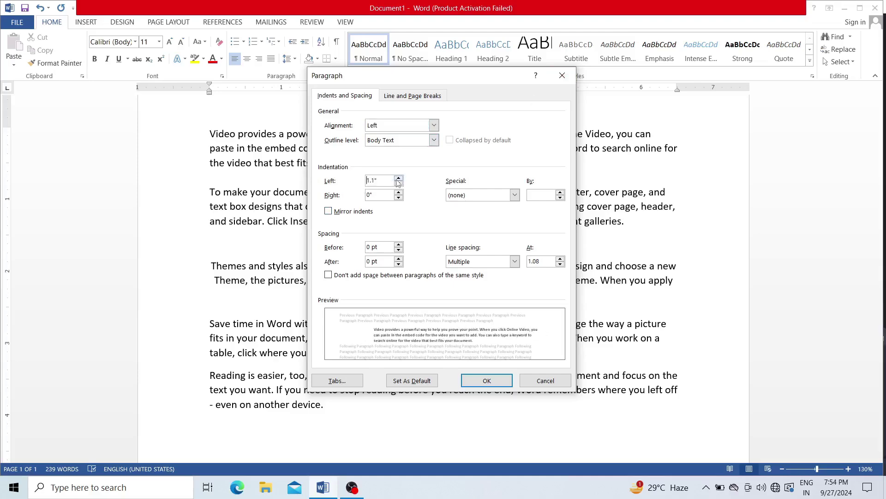
pyautogui.click(482, 379)
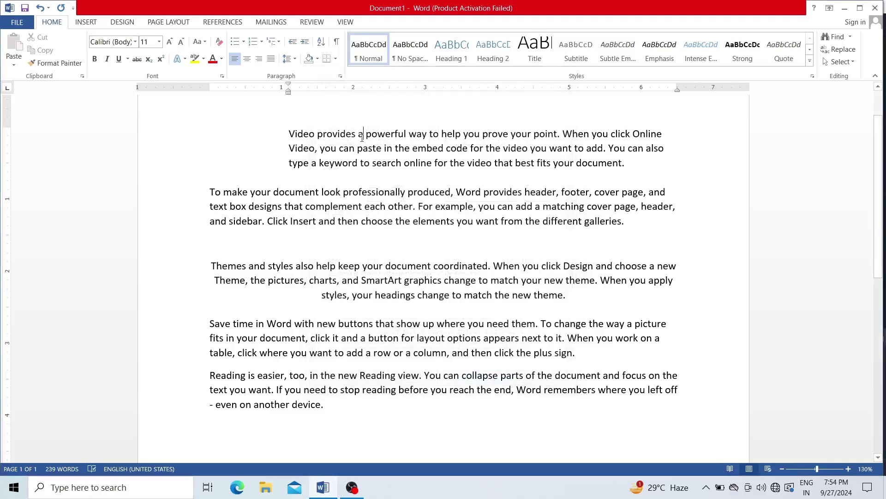
# Apply a 0.5" first line indent to the second paragraph, starting "To make your document".
pyautogui.click(334, 206)
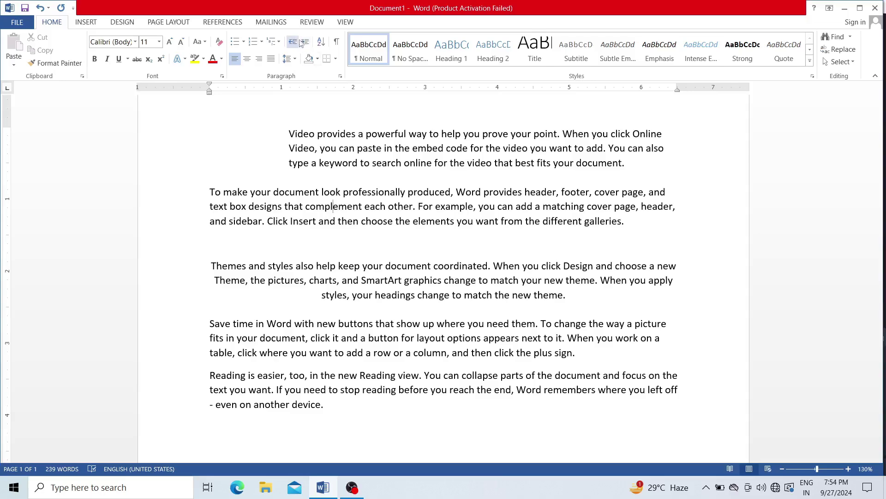
pyautogui.click(340, 76)
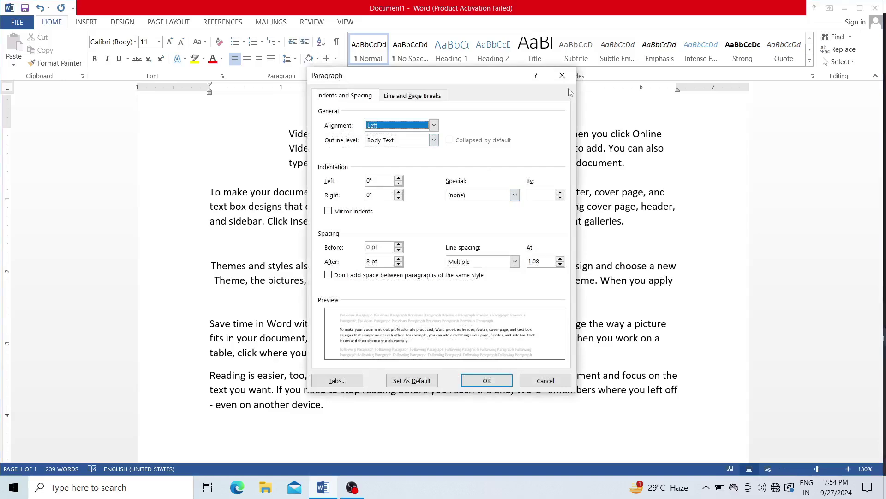
pyautogui.click(562, 76)
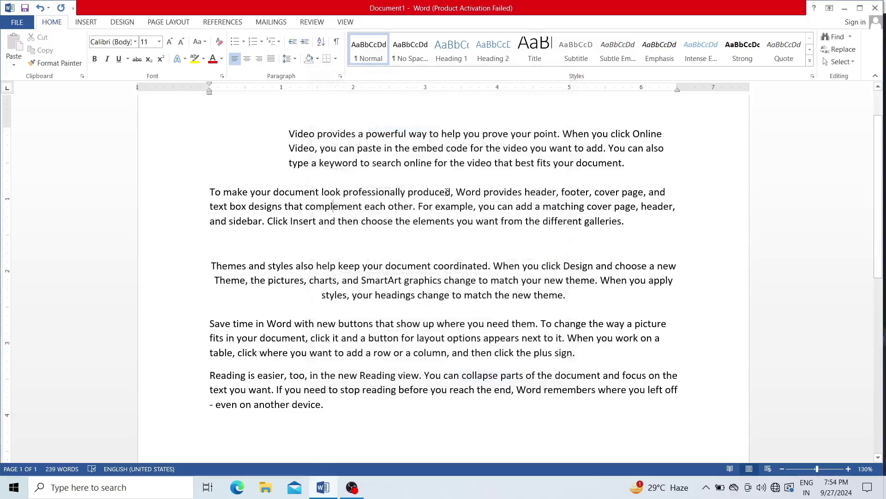
pyautogui.click(341, 78)
pyautogui.click(514, 195)
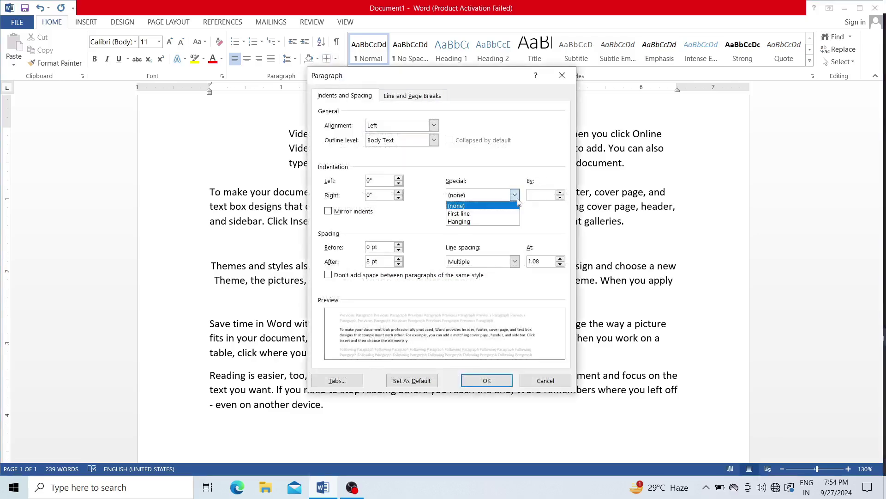
pyautogui.click(493, 215)
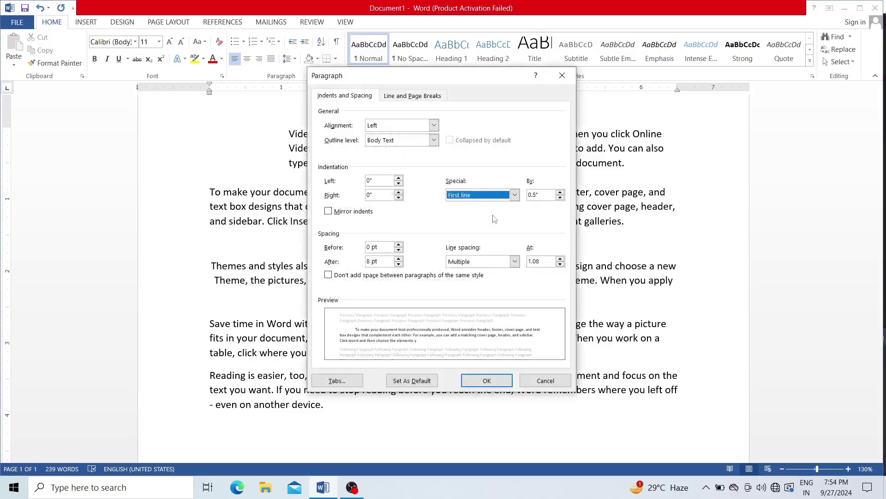
pyautogui.click(498, 382)
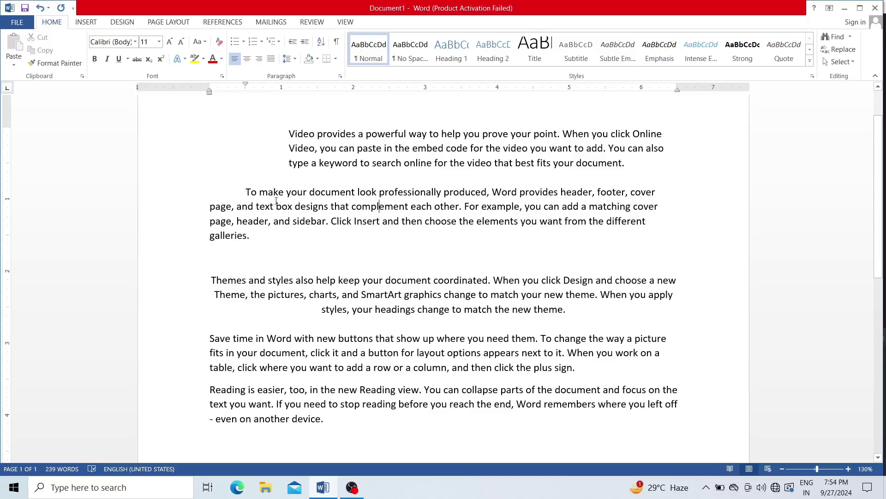
# Apply a 0.5" hanging indent to the centered third paragraph, starting "Themes and styles".
pyautogui.click(299, 295)
pyautogui.click(341, 76)
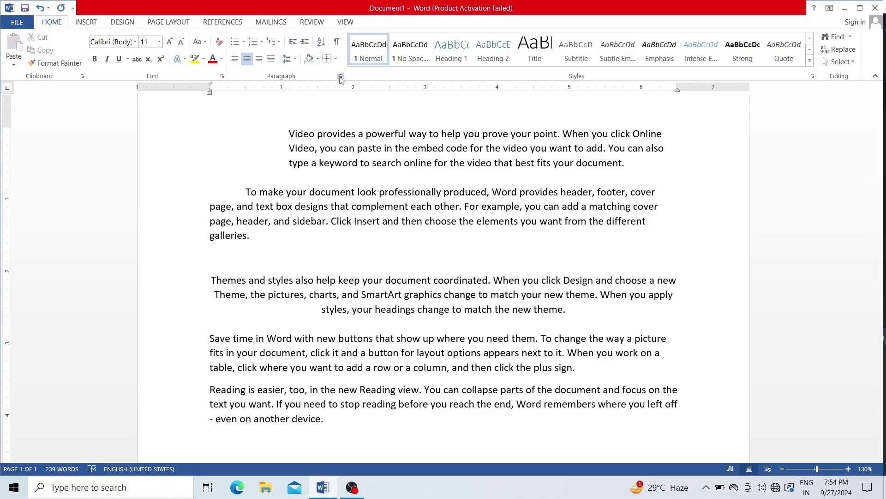
pyautogui.click(515, 195)
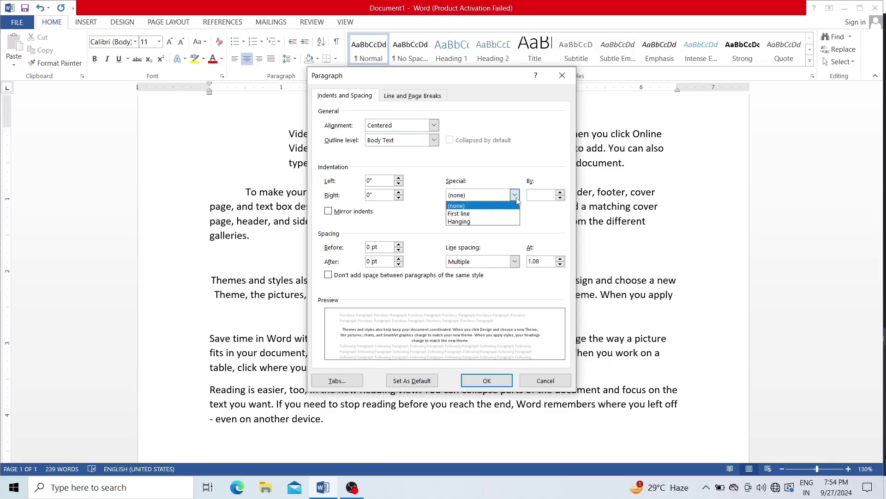
pyautogui.click(477, 379)
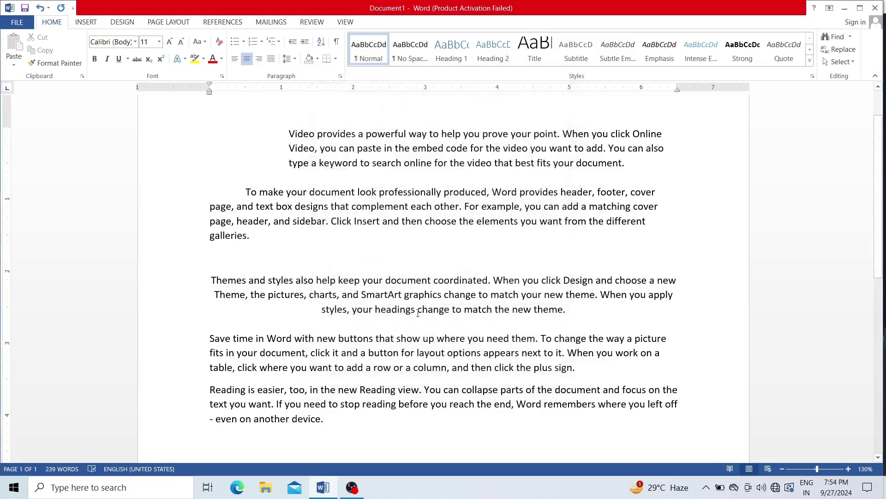
pyautogui.click(341, 76)
pyautogui.click(515, 195)
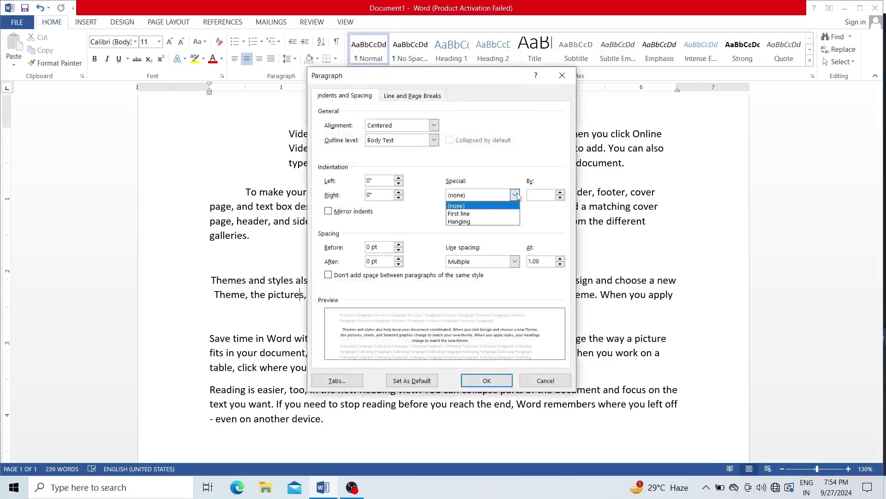
pyautogui.click(484, 222)
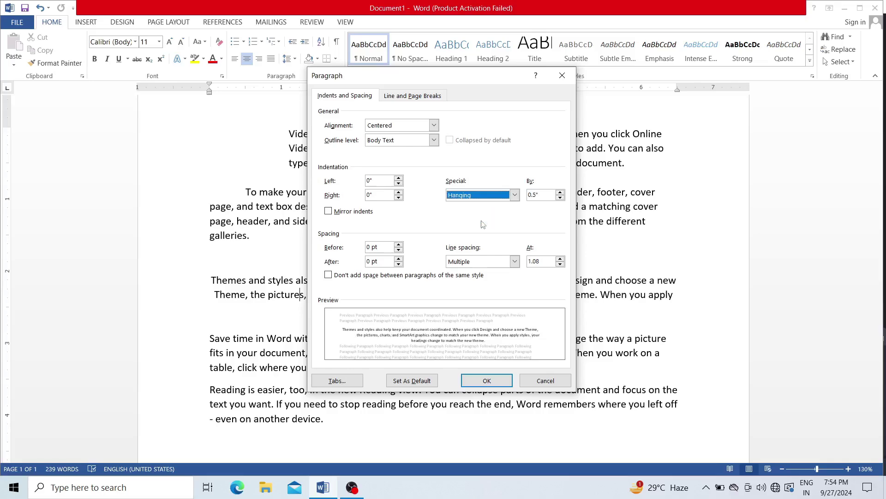
pyautogui.click(482, 382)
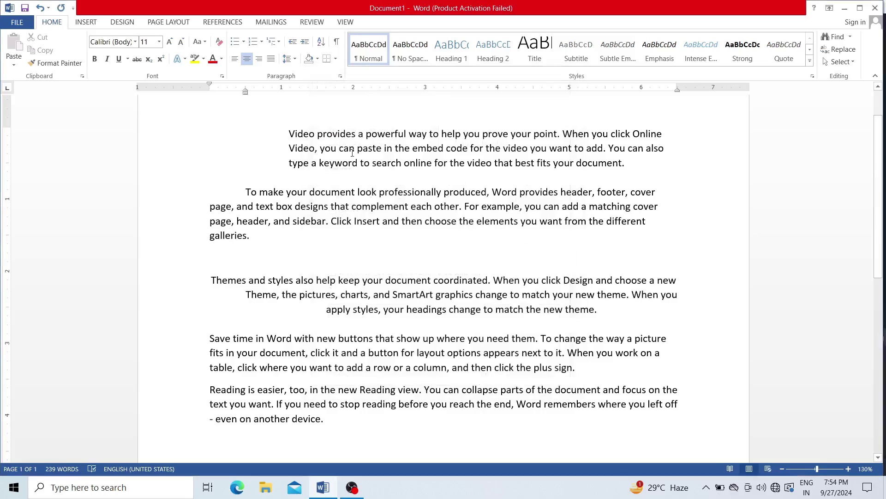
# Set the spacing before the second paragraph, starting "To make your document", to 24 pt.
pyautogui.click(340, 77)
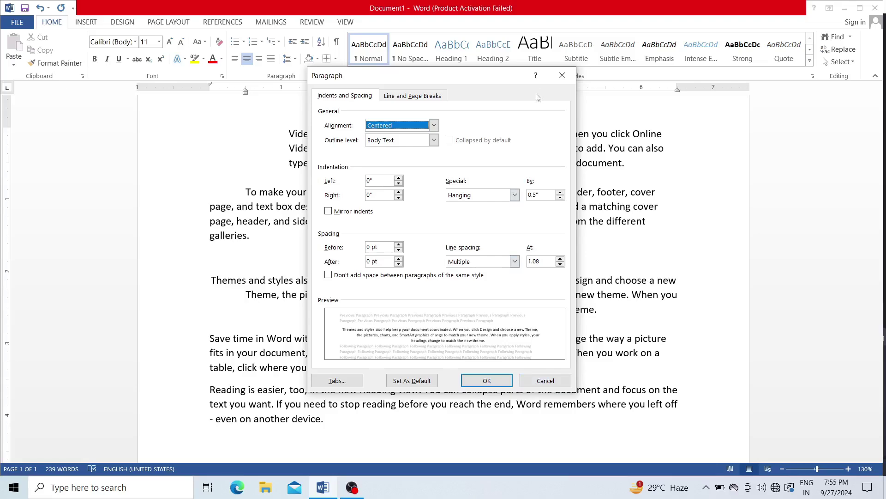
pyautogui.click(561, 76)
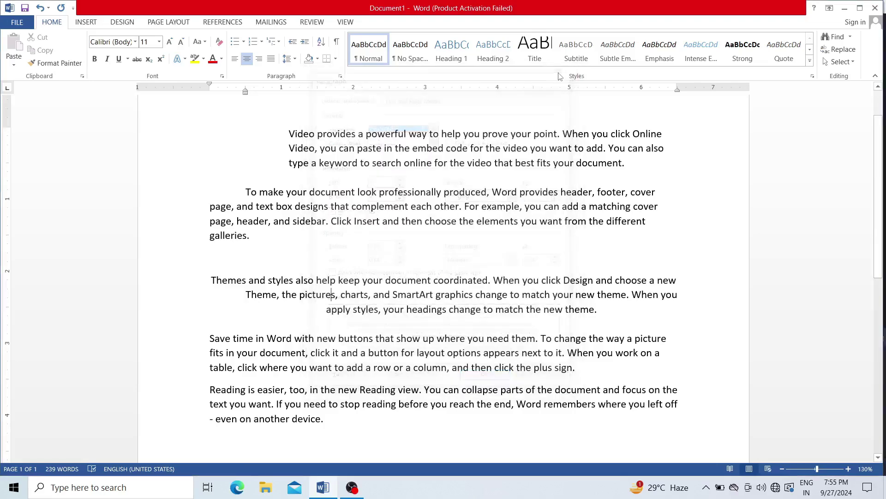
pyautogui.click(428, 207)
pyautogui.click(340, 77)
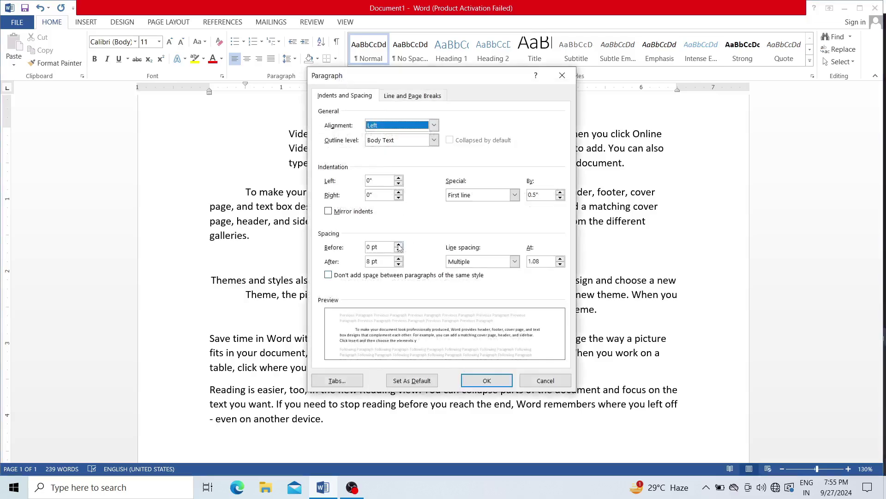
pyautogui.click(399, 245)
pyautogui.click(399, 246)
pyautogui.click(399, 246)
pyautogui.click(399, 245)
pyautogui.click(399, 245)
pyautogui.click(399, 246)
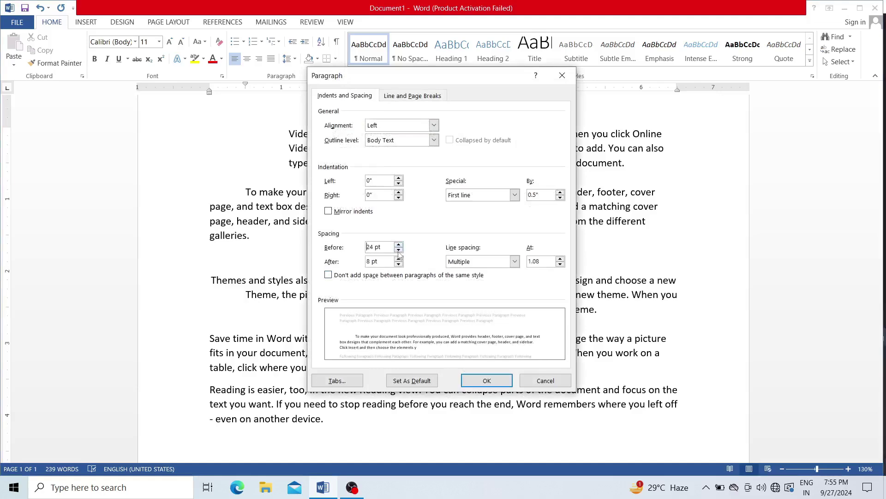
pyautogui.click(473, 386)
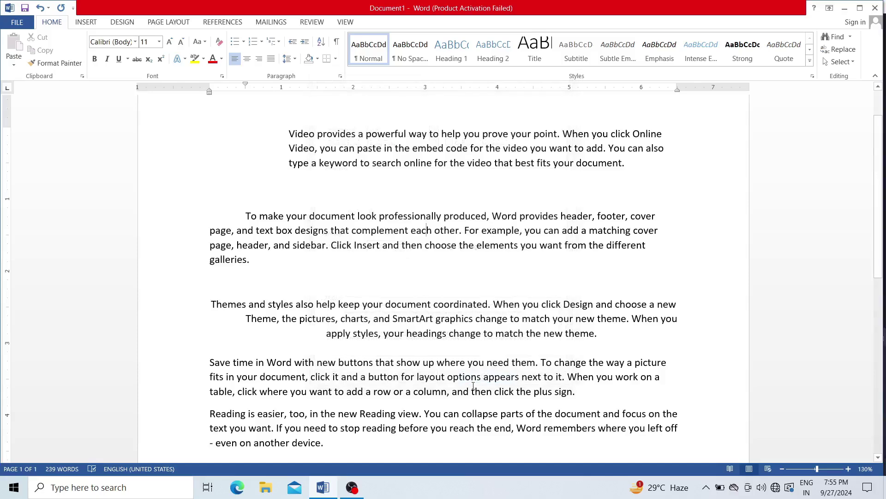
pyautogui.click(403, 303)
pyautogui.click(339, 78)
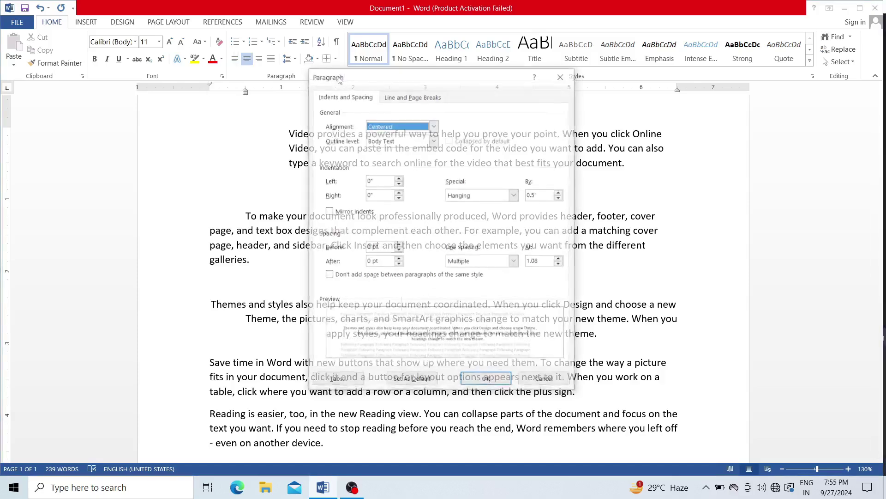
pyautogui.click(515, 262)
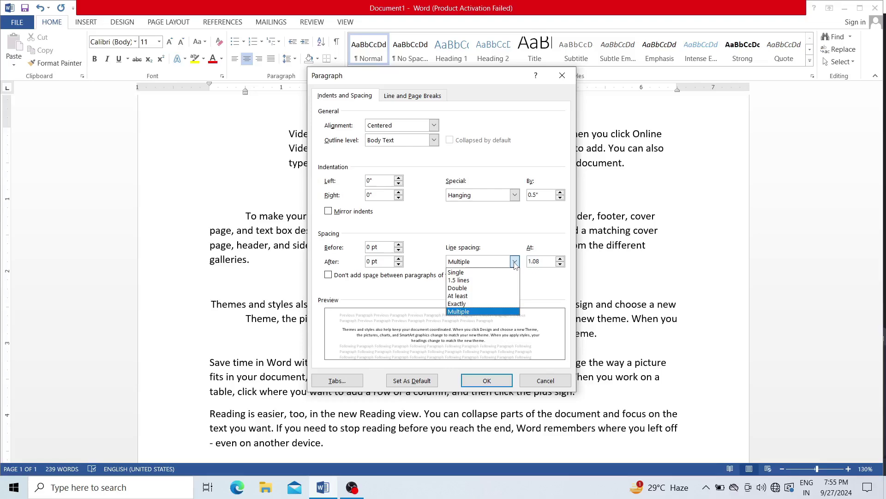
pyautogui.click(561, 79)
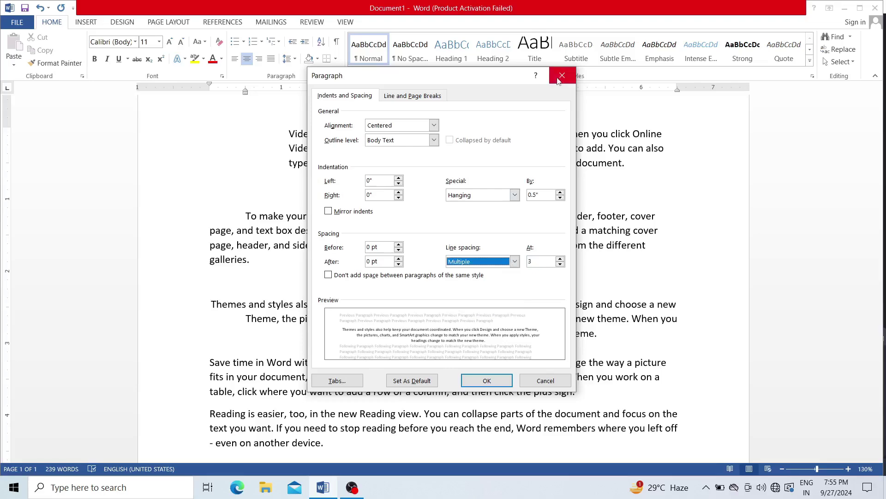
pyautogui.click(562, 75)
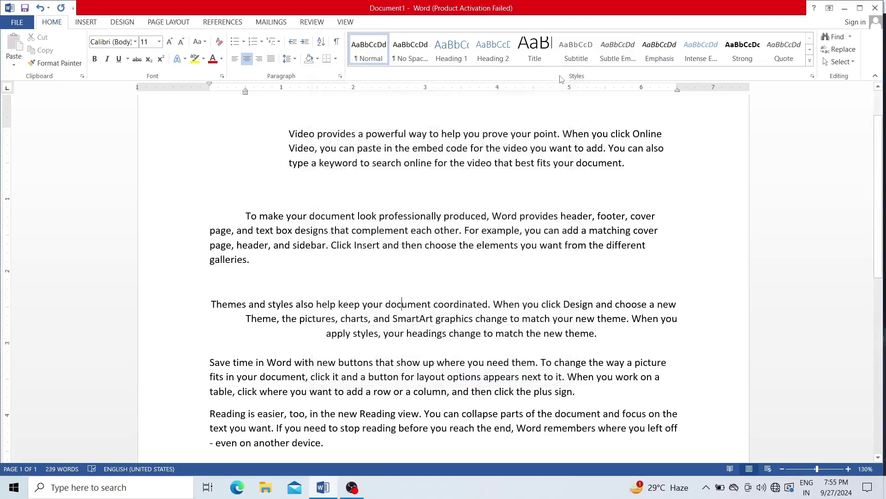
pyautogui.click(289, 59)
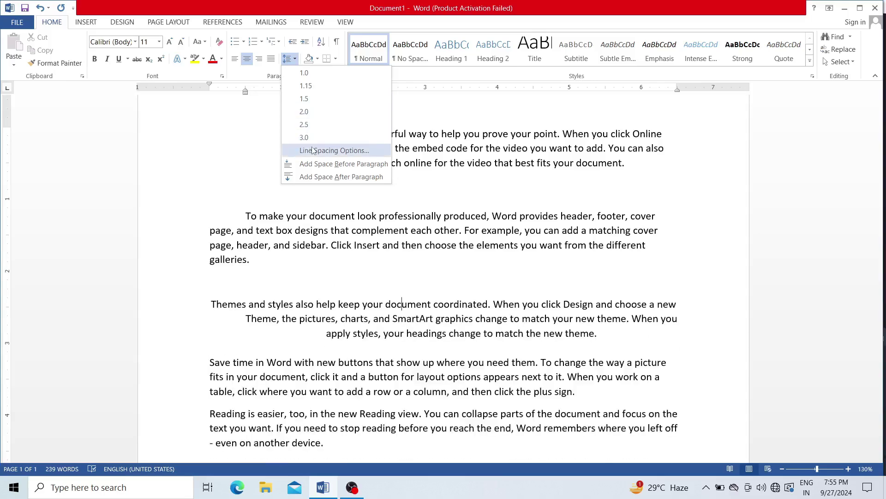
pyautogui.click(408, 307)
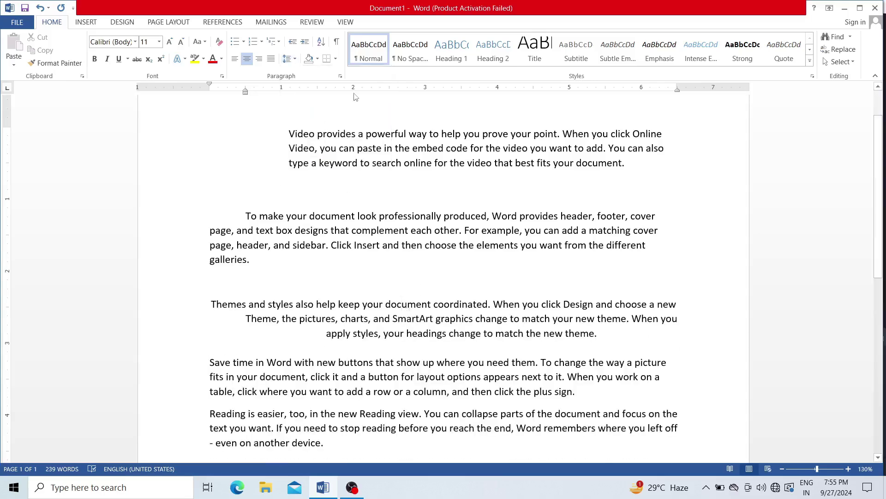
# Set the line spacing of the third paragraph, starting "Themes and styles", to At least 12 pt.
pyautogui.click(341, 76)
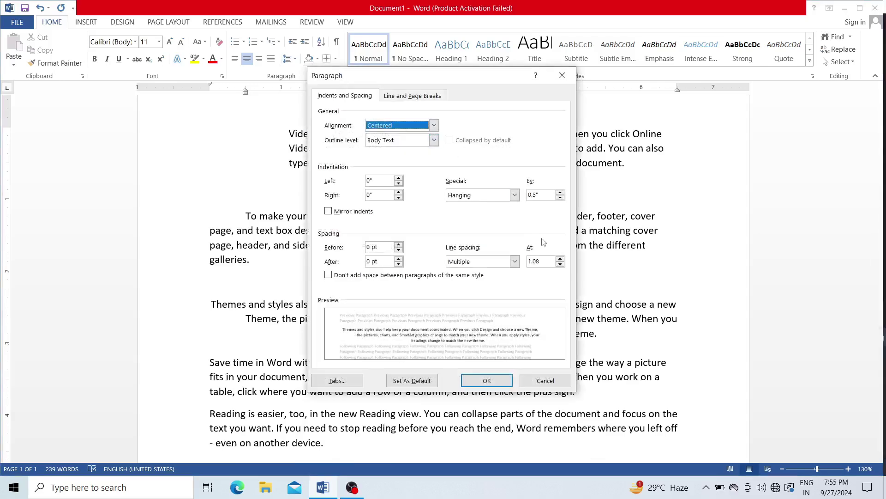
pyautogui.click(514, 262)
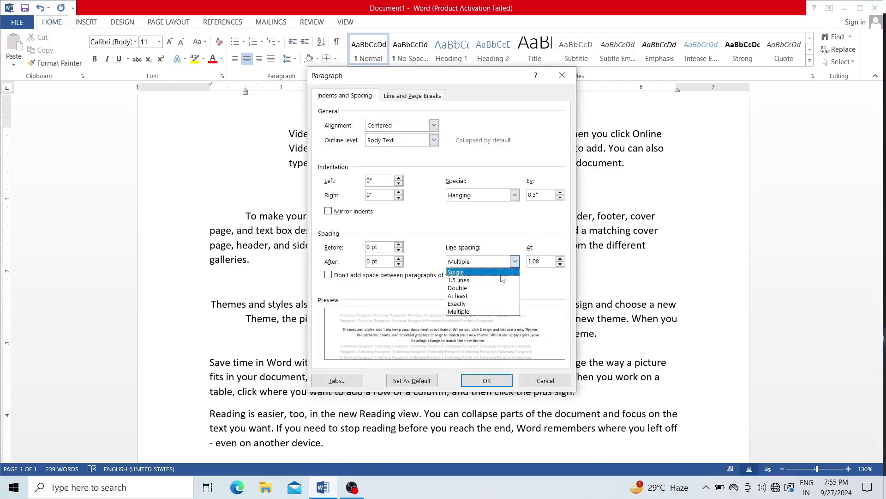
pyautogui.click(489, 296)
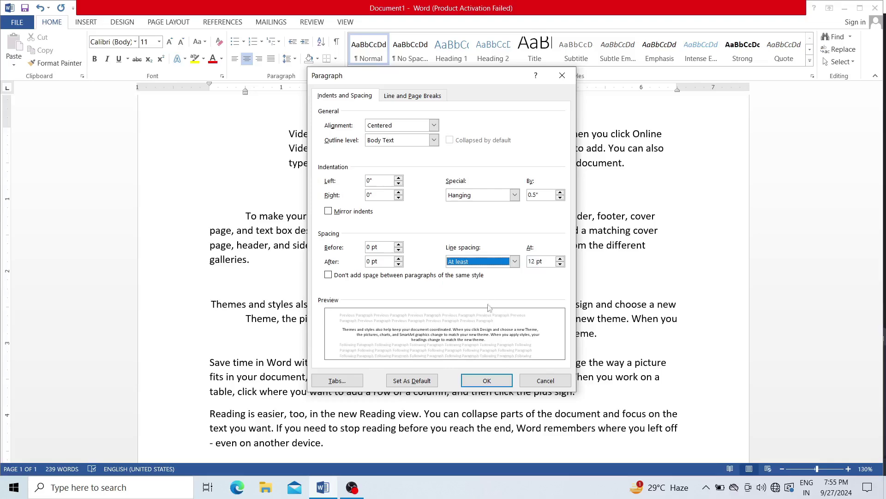
pyautogui.click(490, 381)
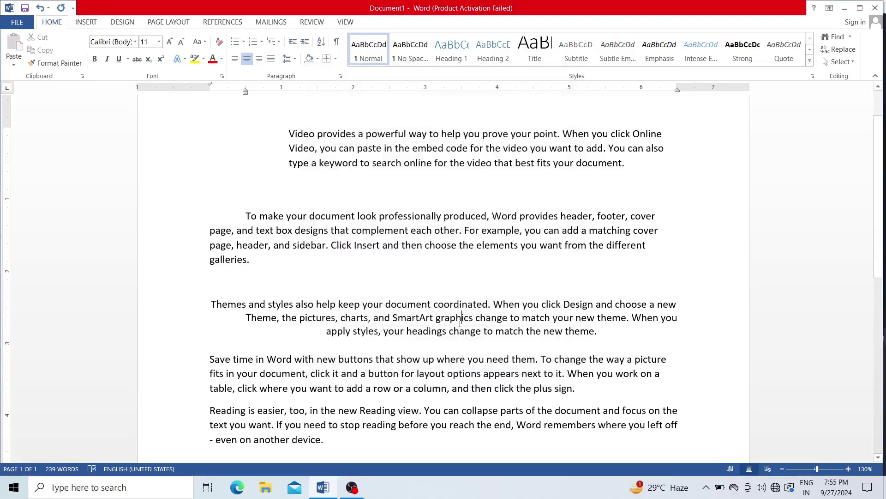
# Set the line spacing of the third paragraph, starting "Themes and styles", to Multiple at 3.
pyautogui.click(340, 76)
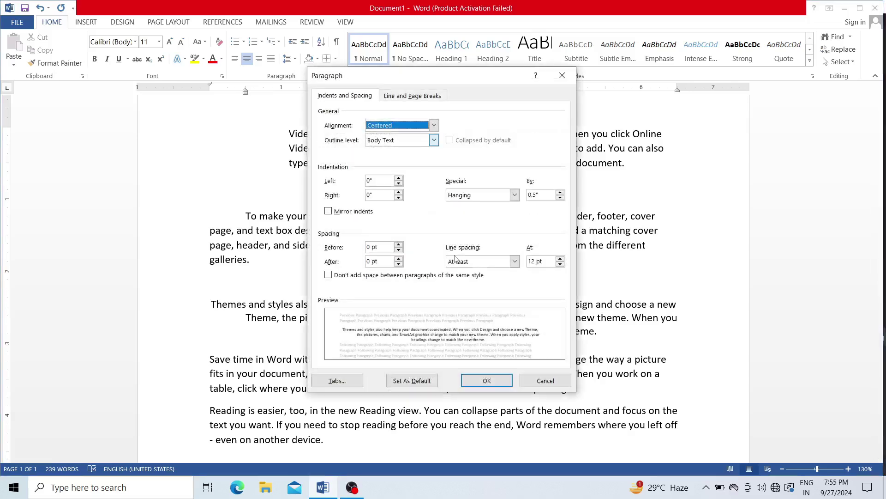
pyautogui.click(515, 262)
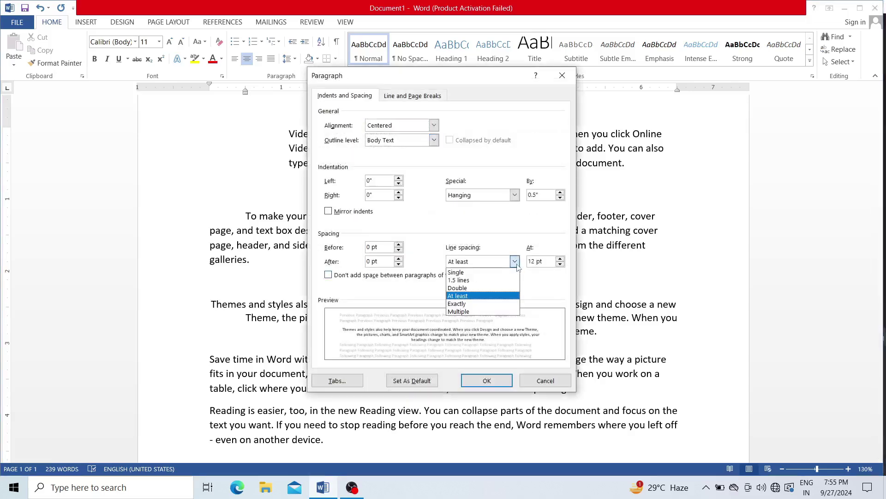
pyautogui.click(496, 311)
pyautogui.click(494, 383)
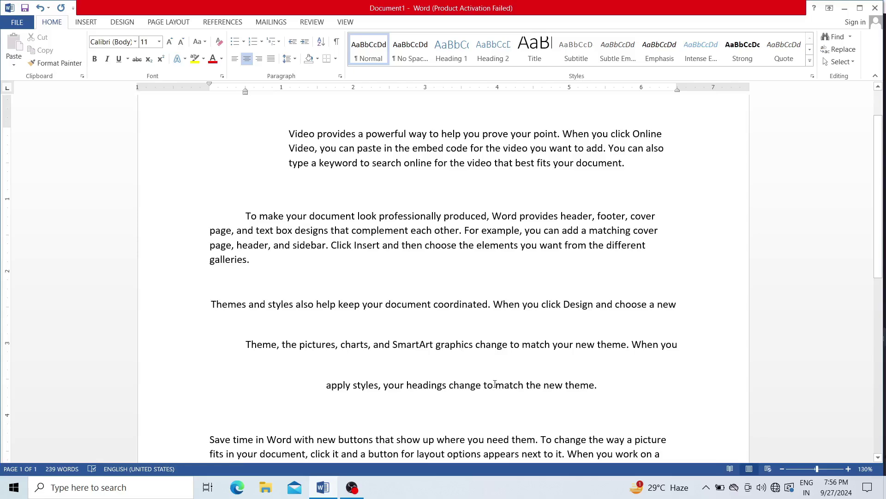
# Undo the last line spacing change and try At least 16 pt line spacing on the third paragraph, starting "Themes and styles".
pyautogui.hotkey('ctrl', 'z')
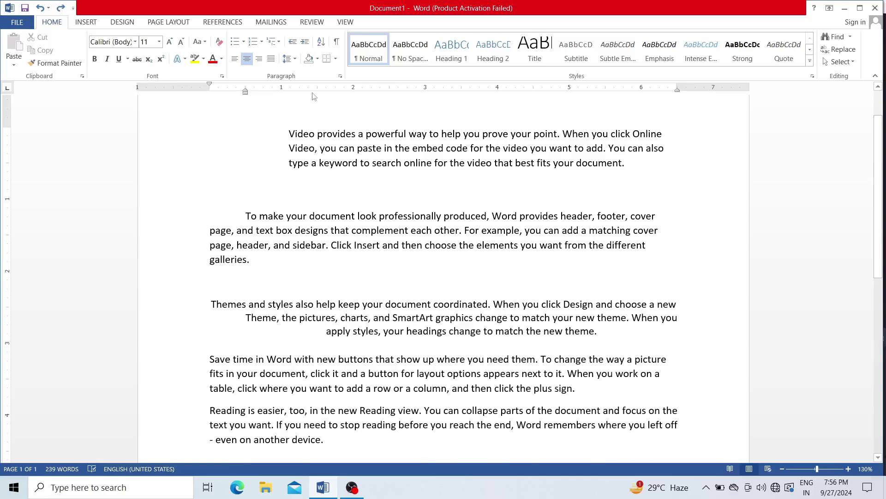
pyautogui.click(341, 76)
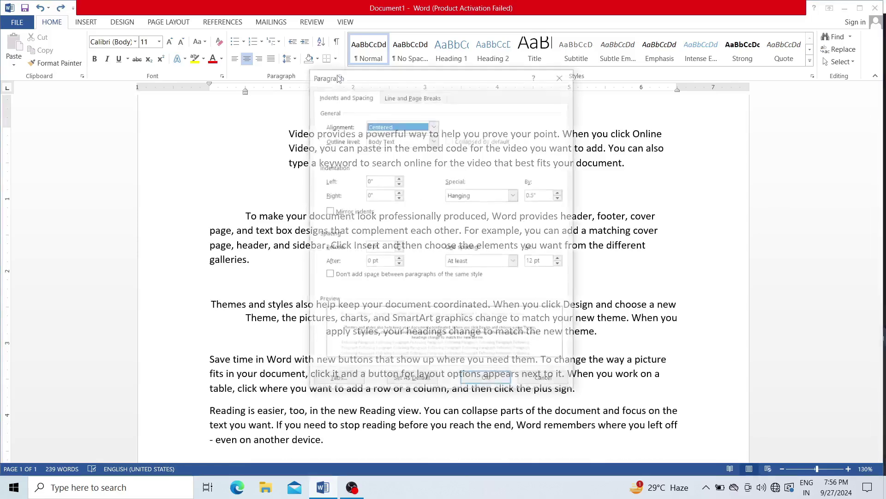
pyautogui.click(514, 262)
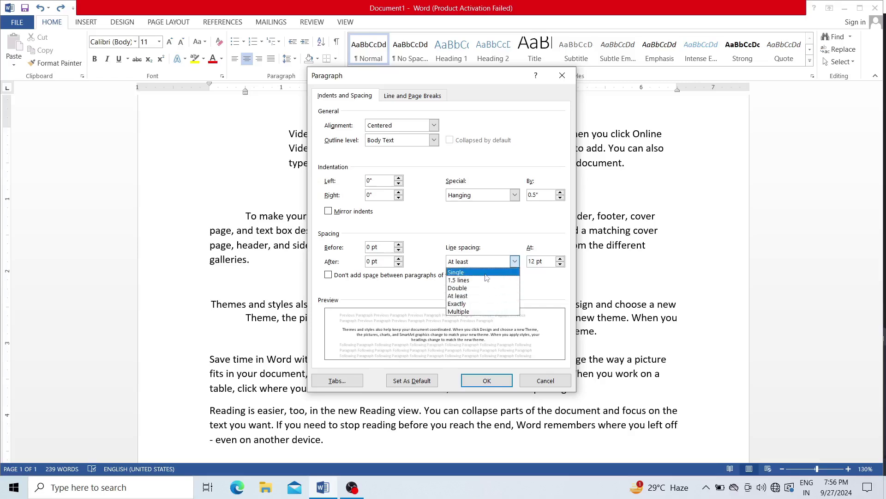
pyautogui.click(561, 259)
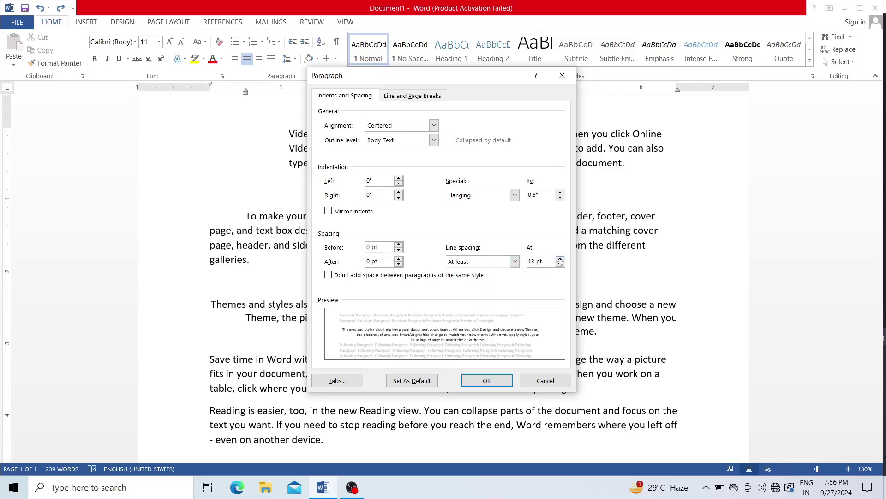
pyautogui.click(560, 260)
pyautogui.click(561, 260)
pyautogui.click(560, 260)
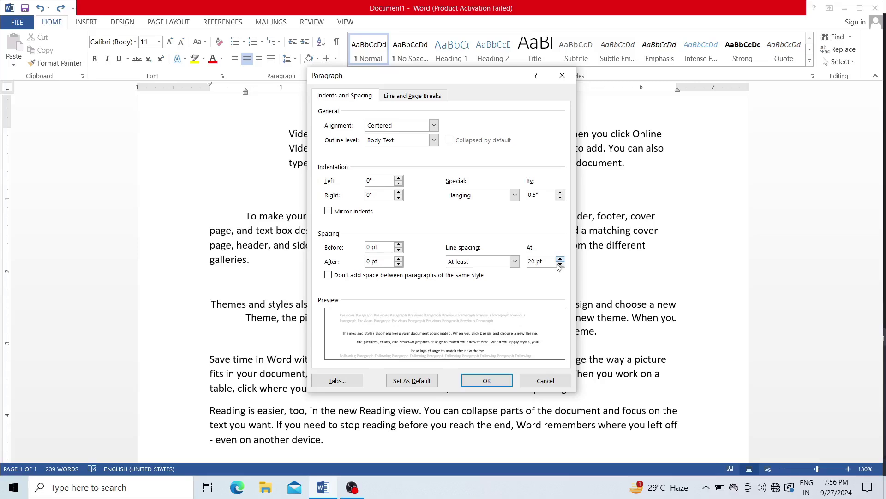
pyautogui.click(560, 264)
pyautogui.click(560, 264)
pyautogui.click(560, 264)
pyautogui.click(560, 264)
pyautogui.click(560, 264)
pyautogui.click(560, 264)
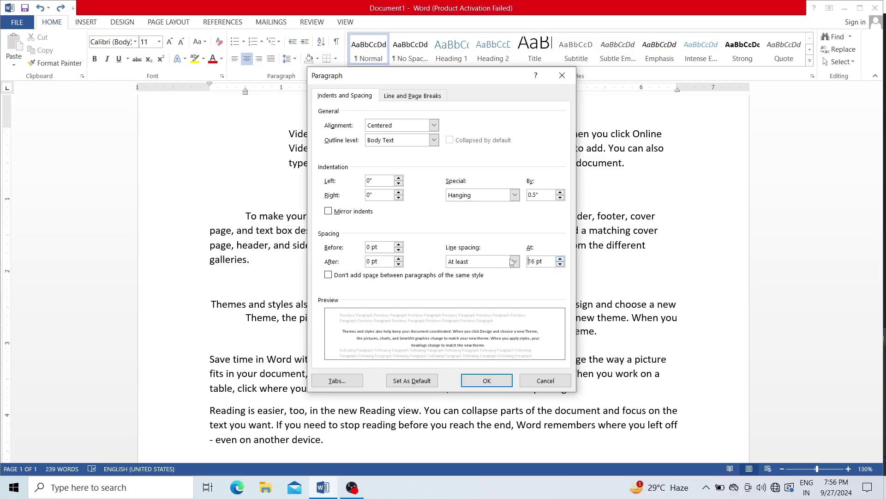
# Try Multiple line spacing at 6 on the third paragraph, starting "Themes and styles", and undo it.
pyautogui.click(513, 261)
pyautogui.click(501, 271)
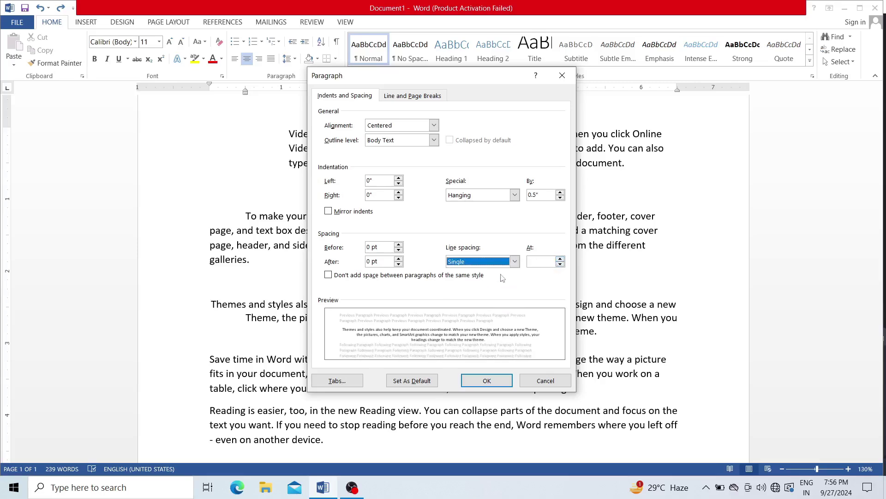
pyautogui.click(560, 260)
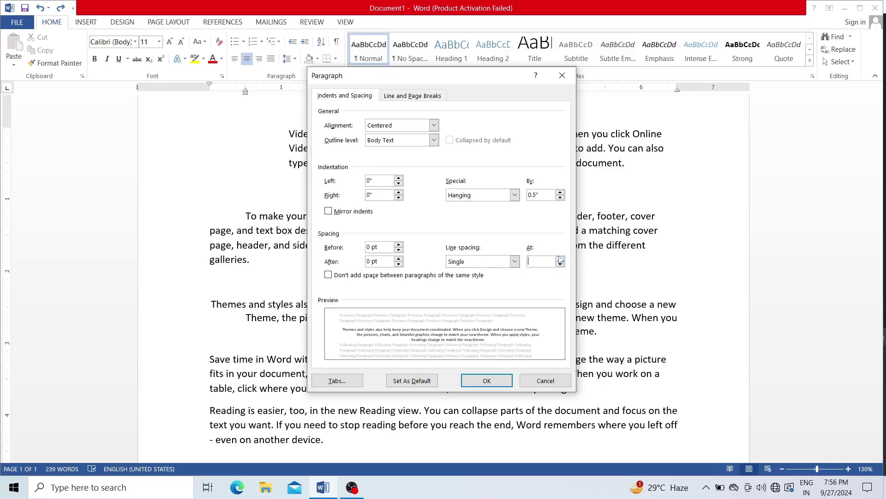
pyautogui.click(560, 259)
pyautogui.click(560, 259)
pyautogui.click(560, 259)
pyautogui.click(560, 259)
pyautogui.click(560, 259)
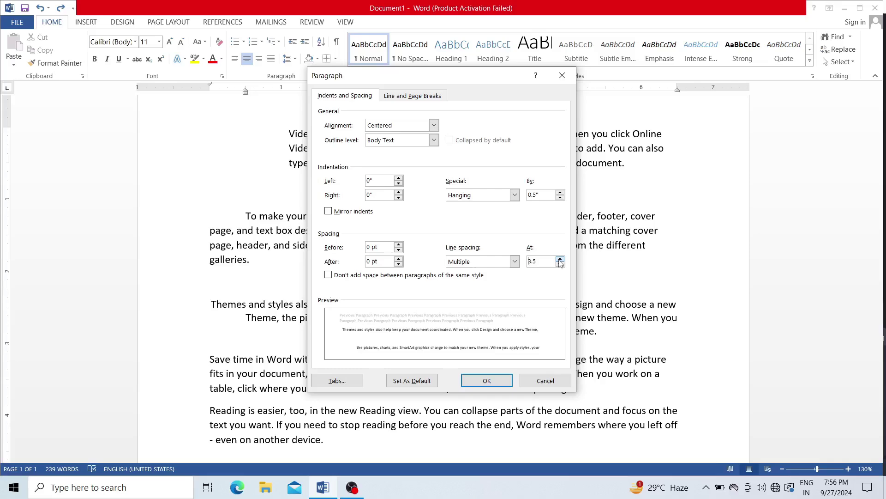
pyautogui.click(560, 259)
pyautogui.click(560, 259)
pyautogui.click(560, 259)
pyautogui.click(560, 259)
pyautogui.click(560, 259)
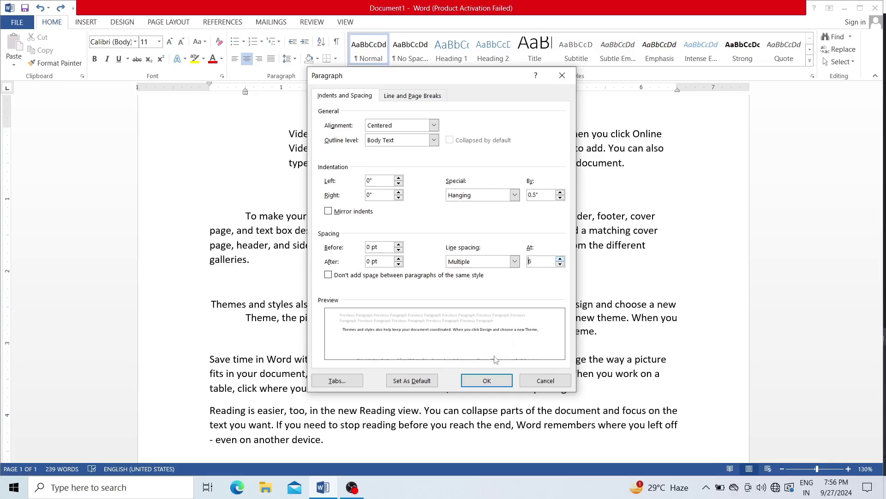
pyautogui.click(483, 381)
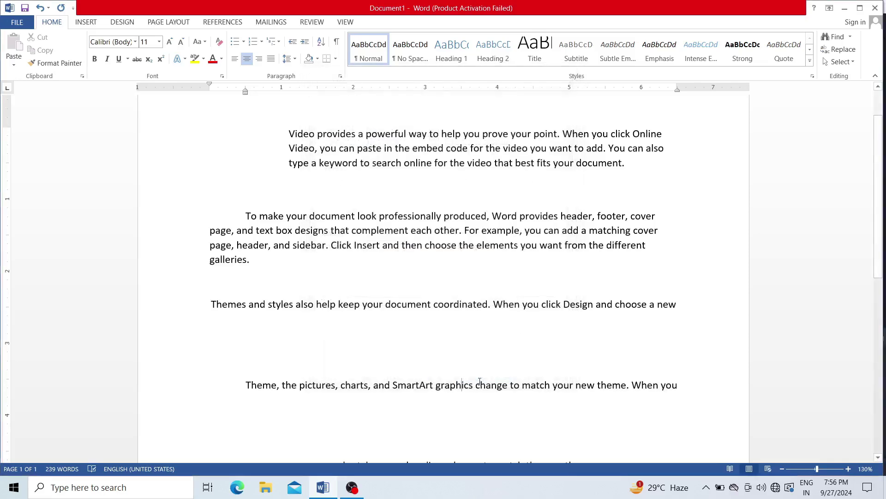
pyautogui.hotkey('ctrl', 'z')
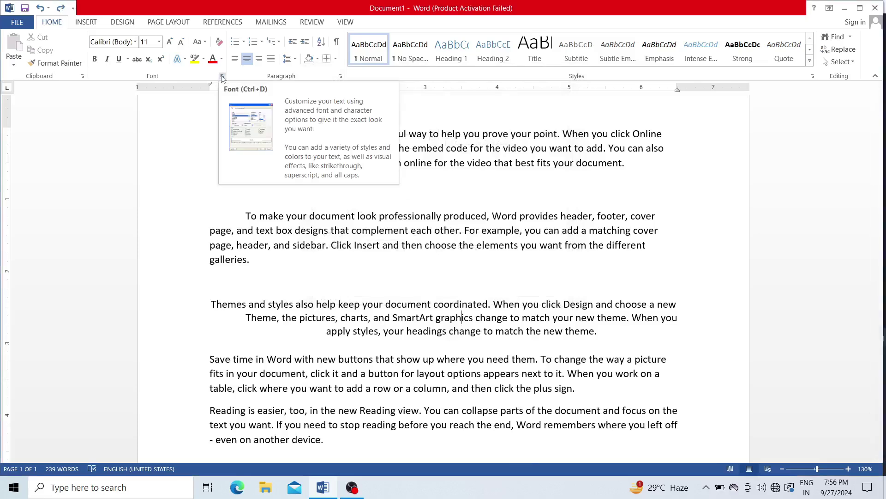
# Examine the Line and Page Breaks options of the third paragraph's settings and close them without changes.
pyautogui.click(340, 77)
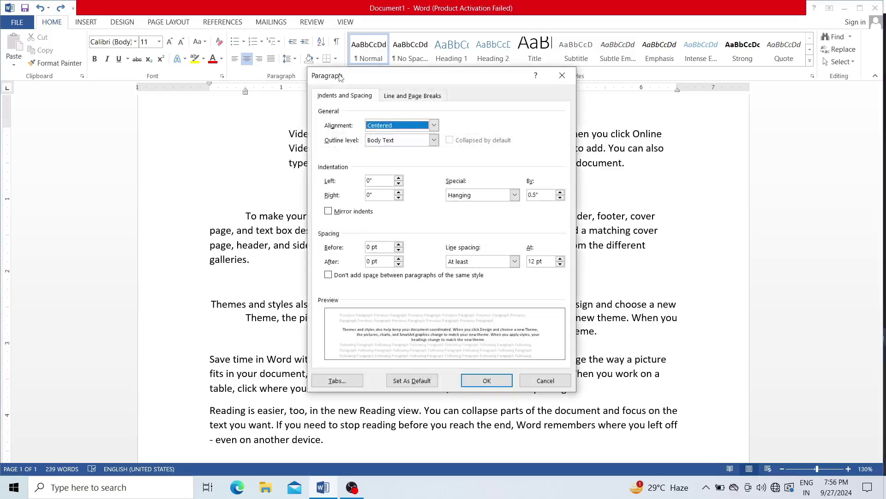
pyautogui.click(405, 96)
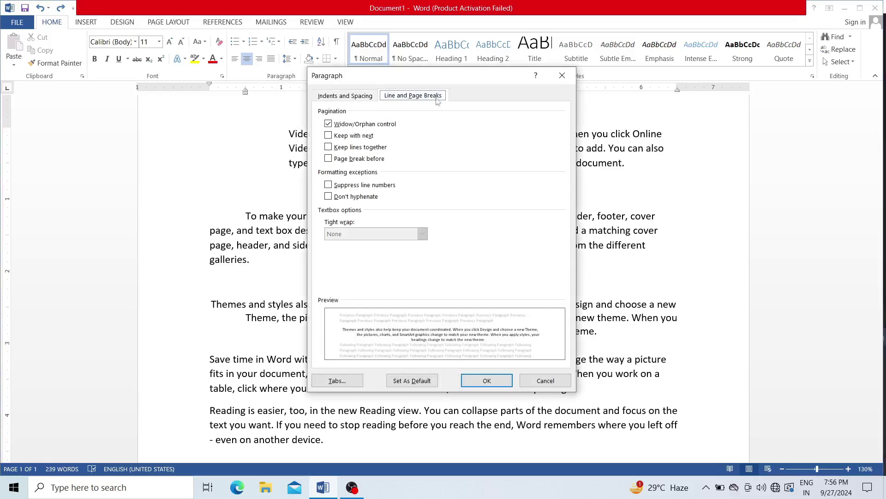
pyautogui.click(563, 75)
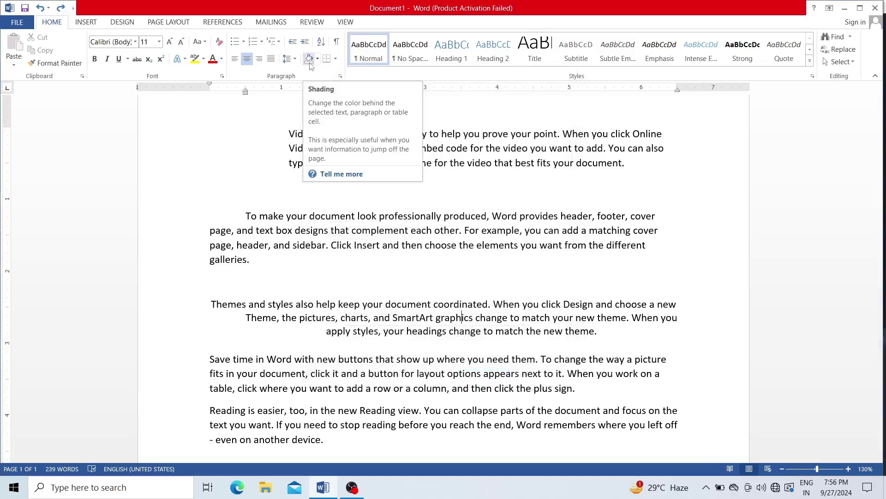
# Shade the first paragraph, starting "Video provides", in standard red.
pyautogui.tripleClick(441, 139)
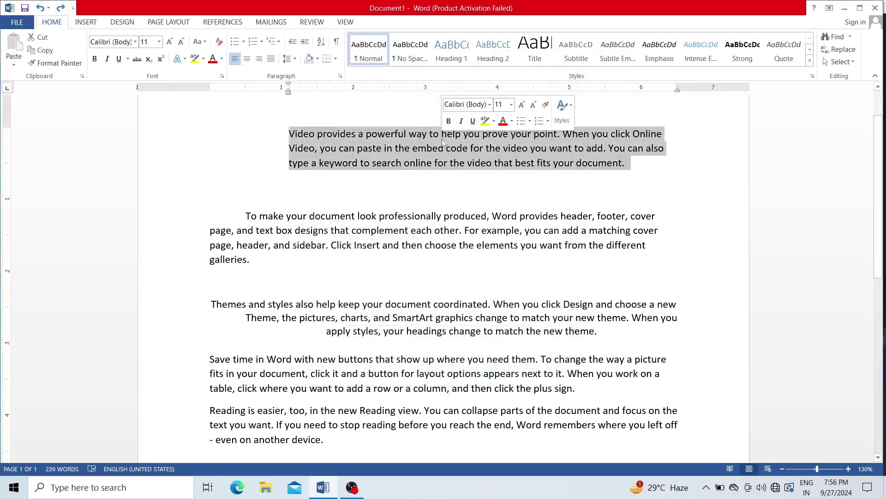
pyautogui.click(317, 58)
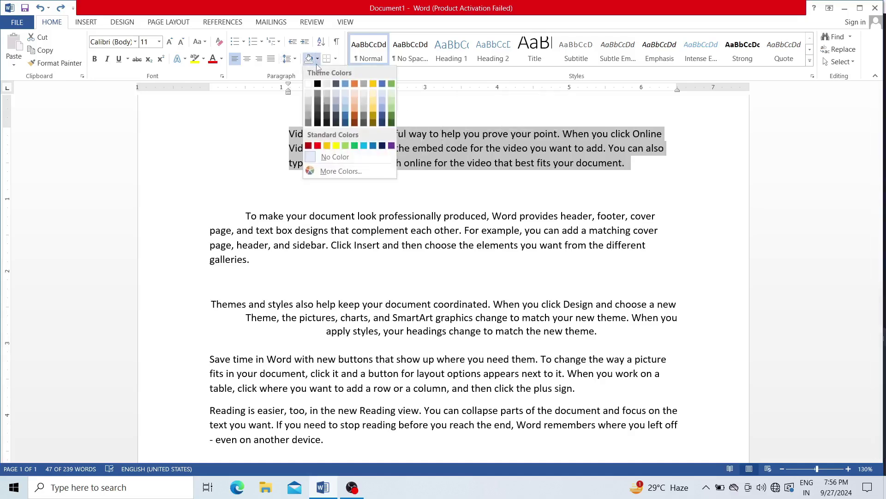
pyautogui.click(318, 146)
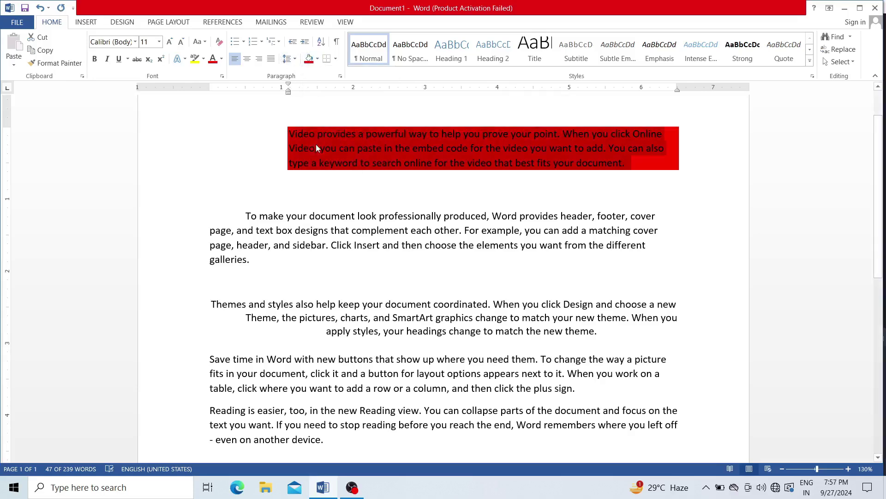
pyautogui.click(323, 147)
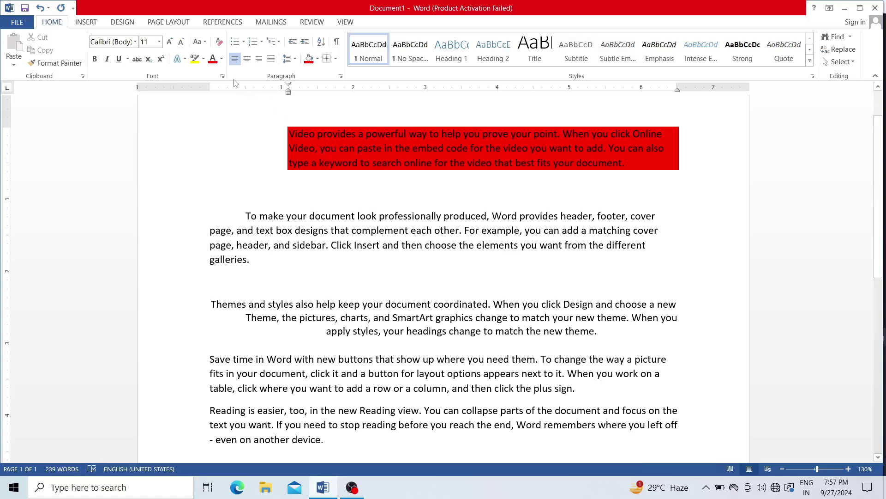
# Highlight the text of the second paragraph, starting "To make your document", in yellow.
pyautogui.tripleClick(320, 232)
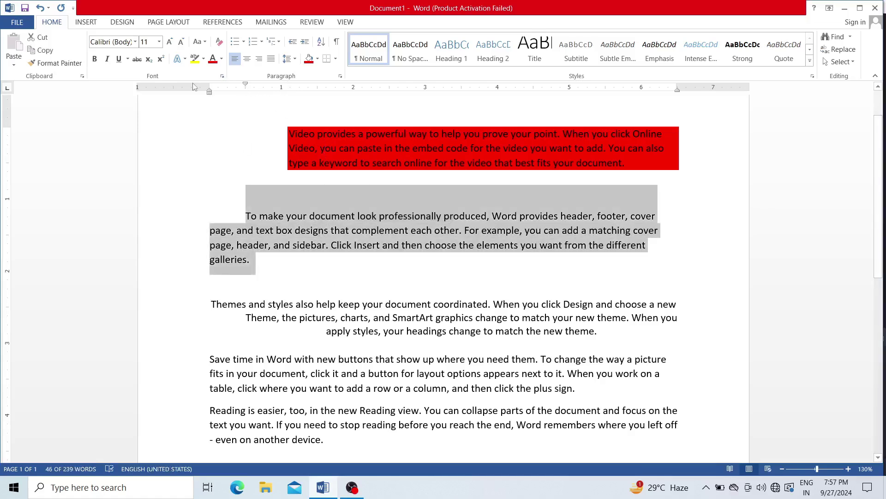
pyautogui.click(204, 58)
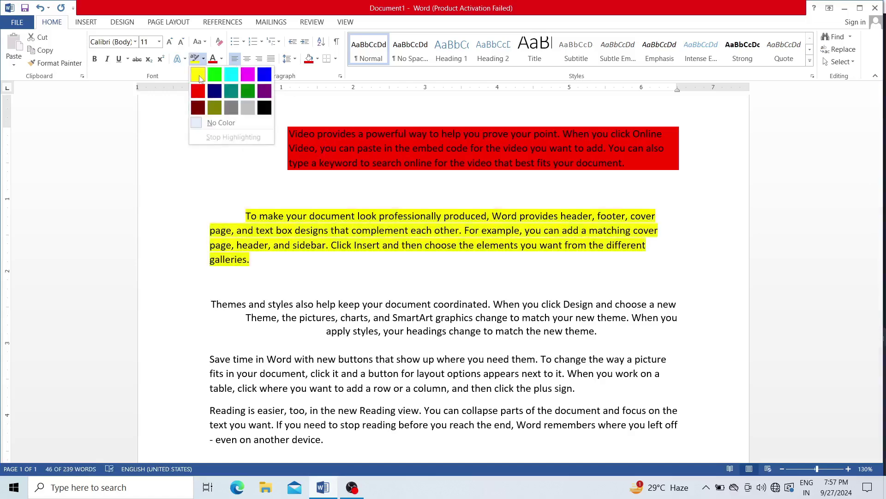
pyautogui.click(196, 81)
pyautogui.click(342, 236)
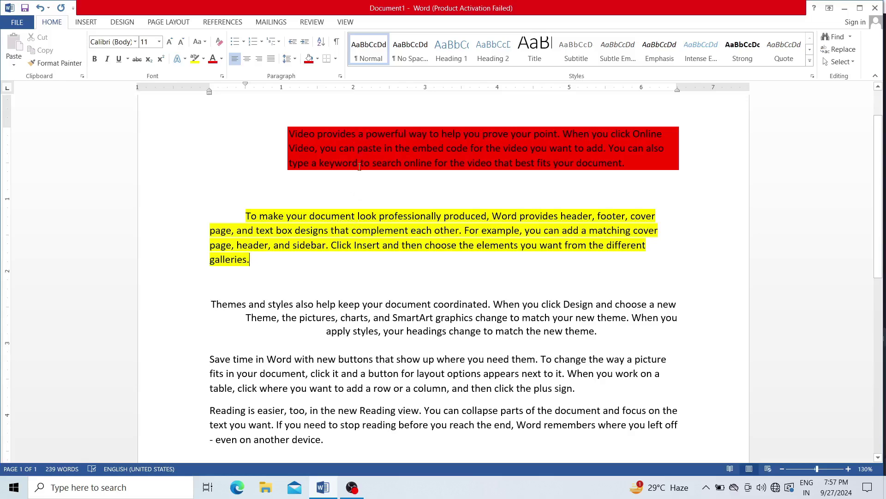
pyautogui.click(358, 149)
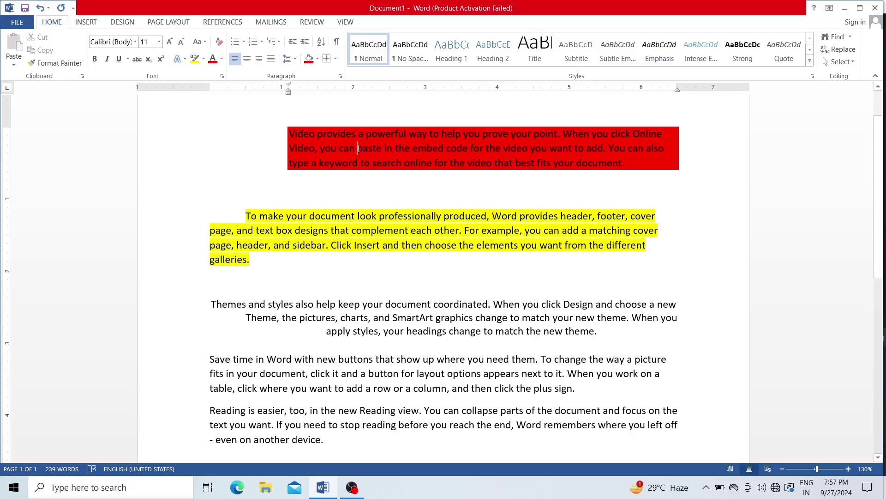
# Undo the yellow highlight on the second paragraph and the red shading on the first.
pyautogui.click(328, 228)
pyautogui.click(320, 43)
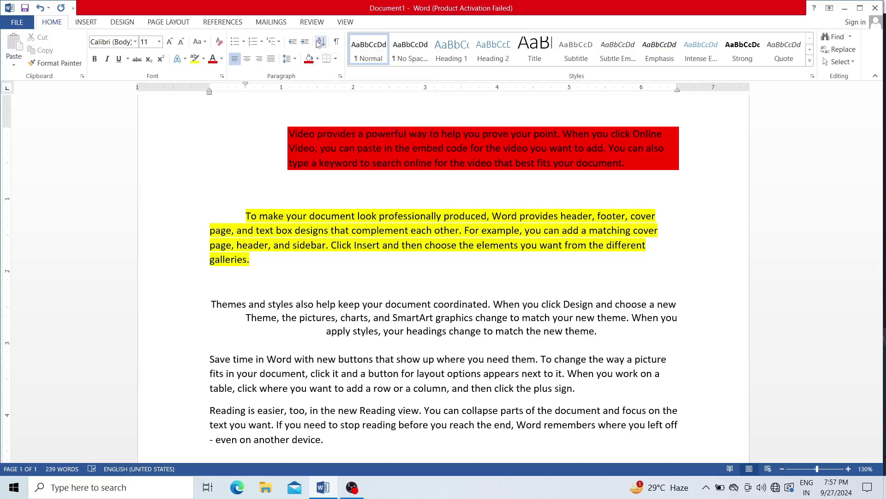
pyautogui.click(306, 184)
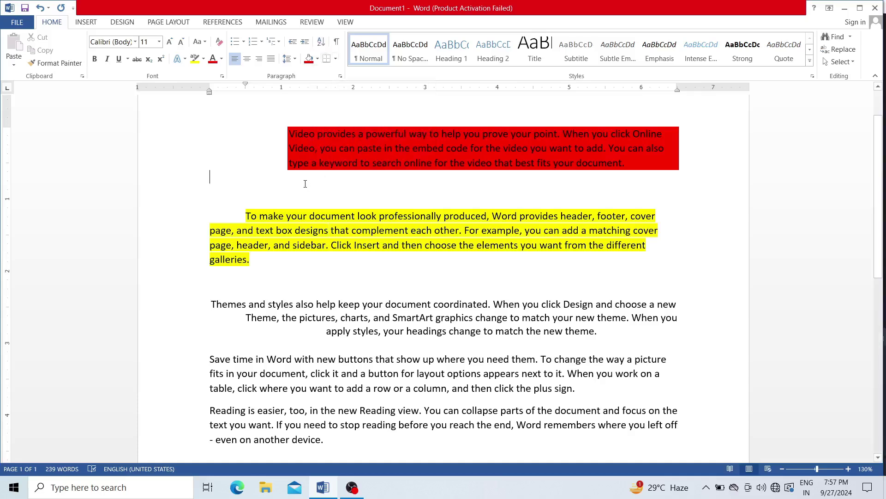
pyautogui.hotkey('ctrl', 'z')
pyautogui.hotkey('ctrl', 'z')
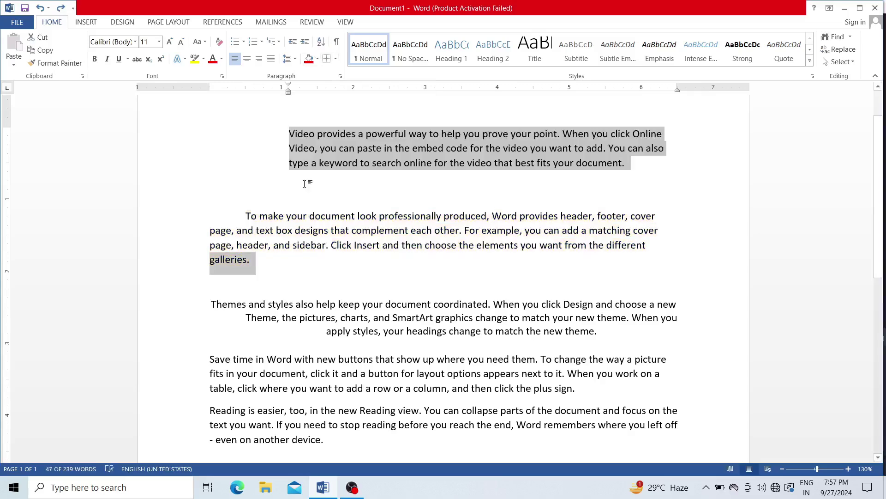
# Replace the whole document content with fresh sample paragraphs generated by =rand().
pyautogui.moveTo(300, 222); pyautogui.dragTo(339, 217)
pyautogui.hotkey('ctrl', 'a')
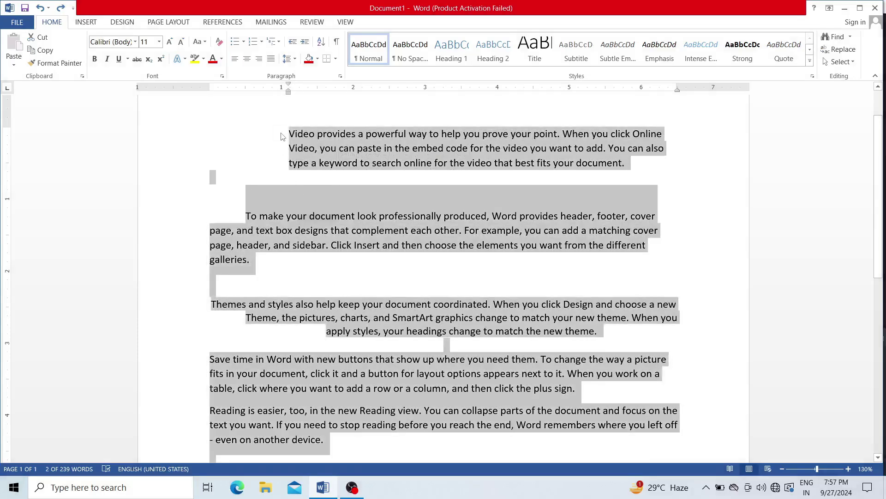
pyautogui.press('Delete')
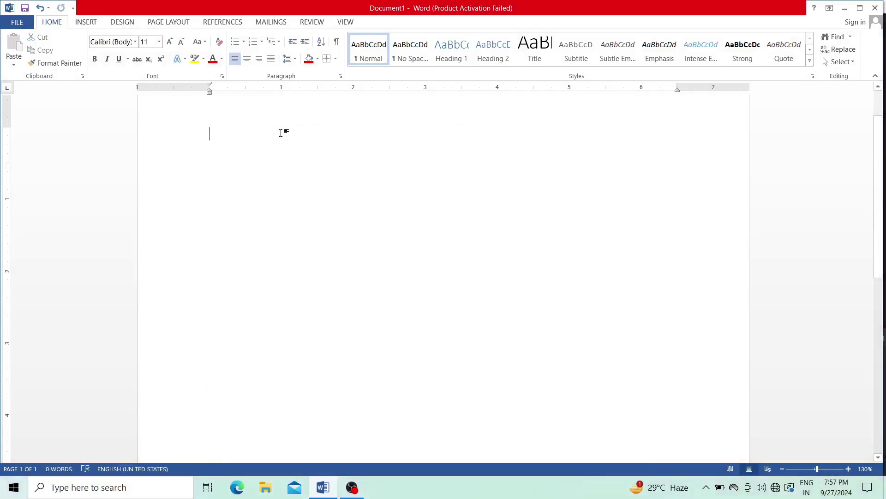
pyautogui.write('=rand')
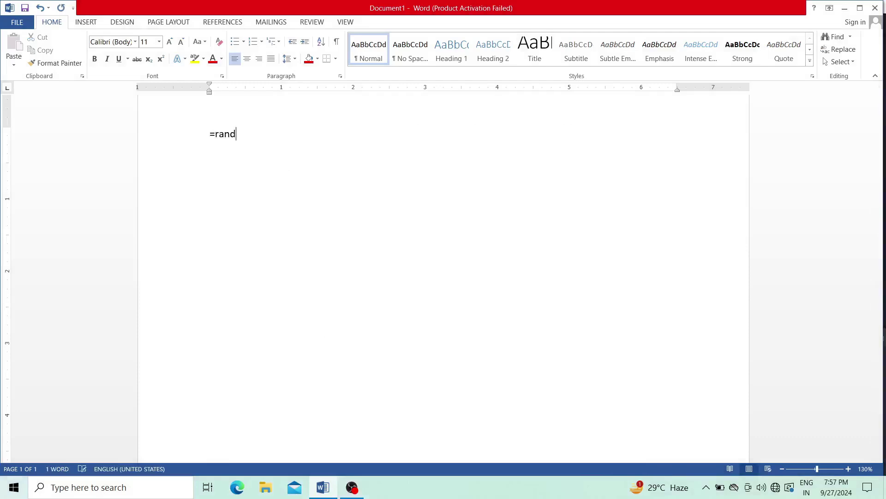
pyautogui.write('()')
pyautogui.press('Return')
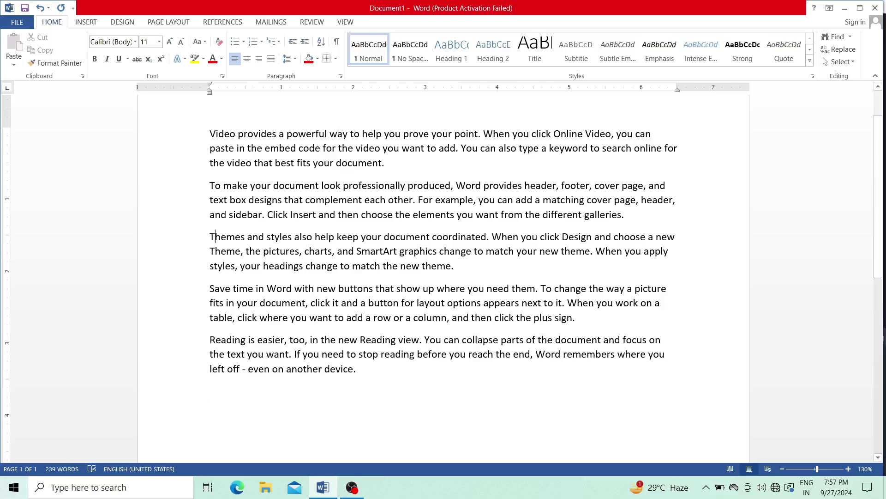
# Replace the initial "T" of "Themes" in the third paragraph with "a", making the word "ahemes".
pyautogui.press('BackSpace')
pyautogui.write('a')
pyautogui.moveTo(211, 134); pyautogui.dragTo(336, 185)
pyautogui.click(337, 190)
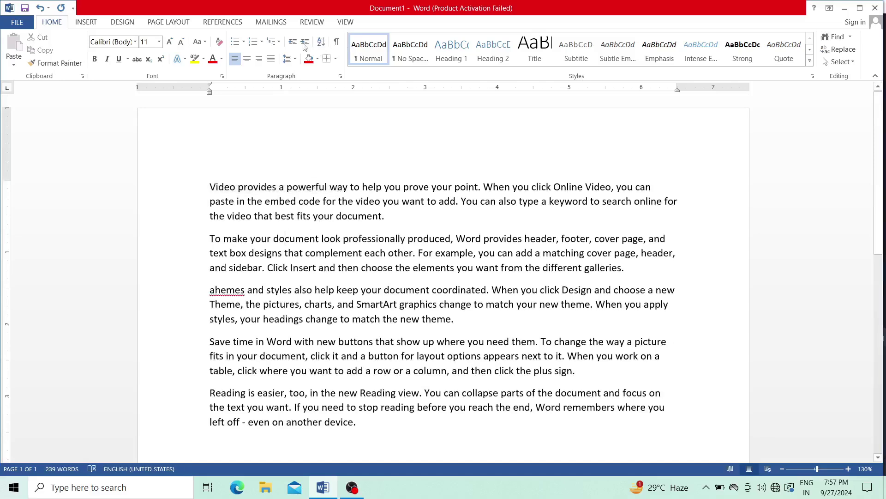
pyautogui.click(320, 42)
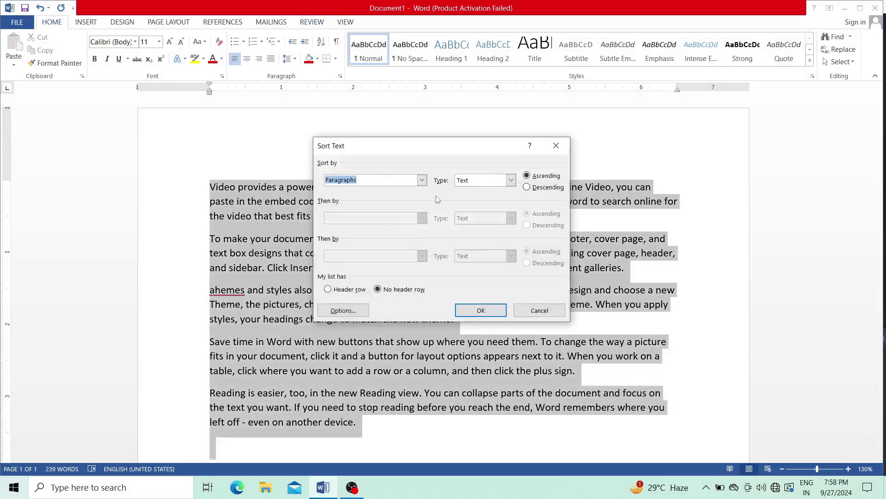
pyautogui.click(529, 314)
pyautogui.click(284, 238)
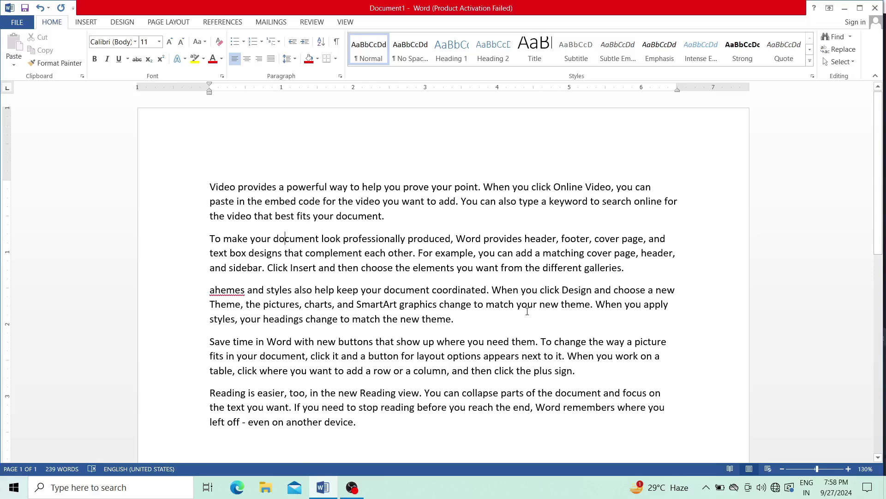
# Try to sort the whole document by Headings as Number type in descending order.
pyautogui.click(322, 40)
pyautogui.click(422, 181)
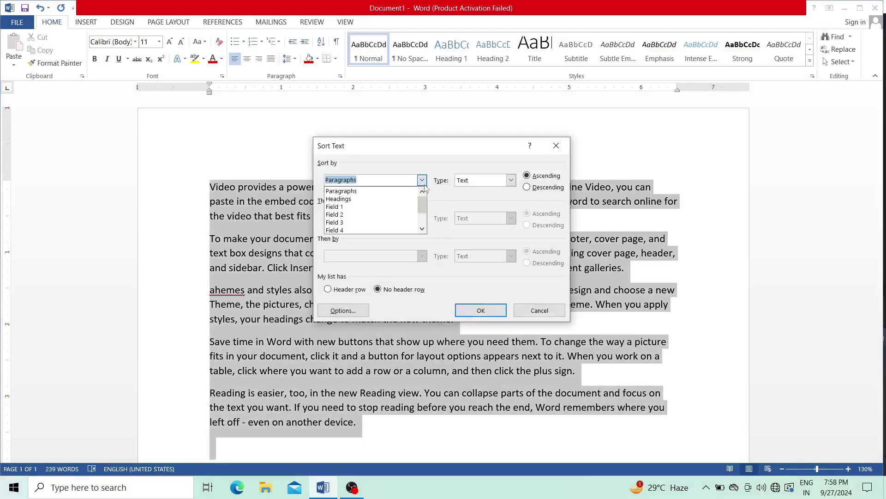
pyautogui.click(373, 200)
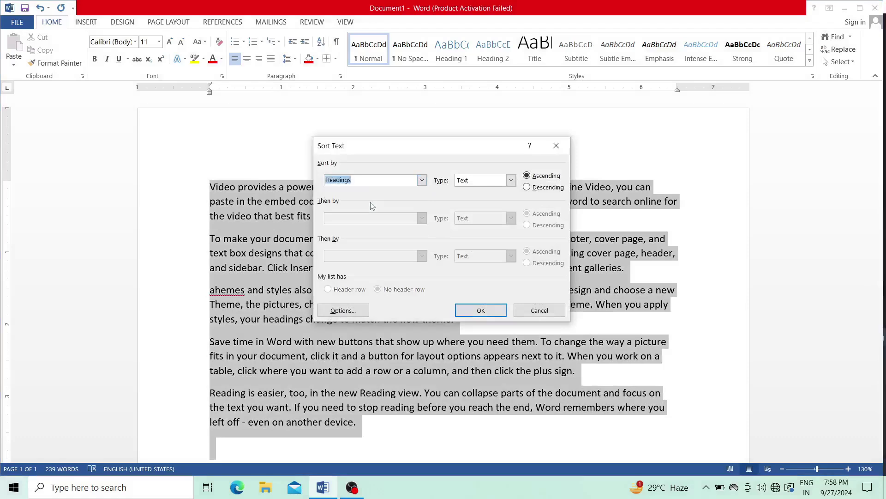
pyautogui.click(511, 180)
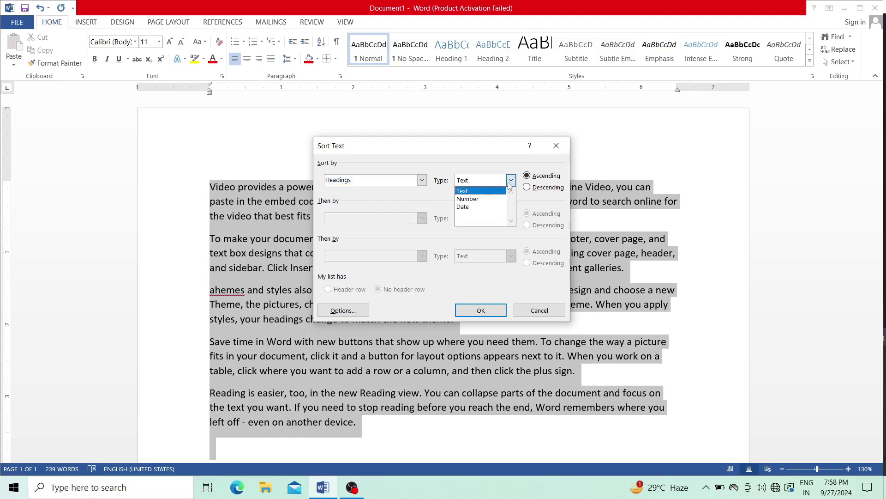
pyautogui.click(490, 199)
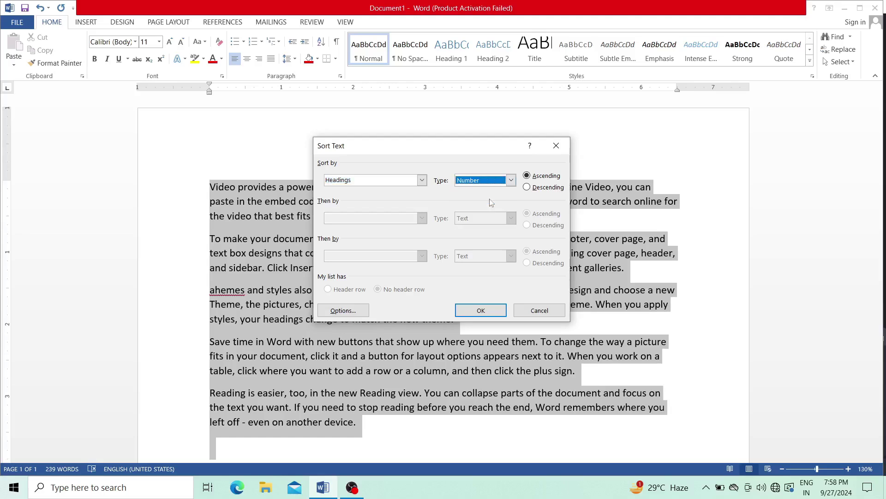
pyautogui.click(511, 180)
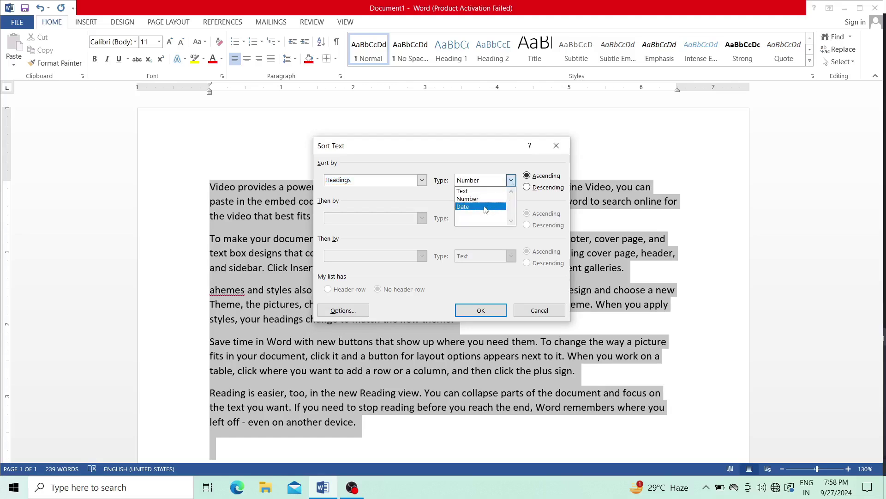
pyautogui.click(527, 187)
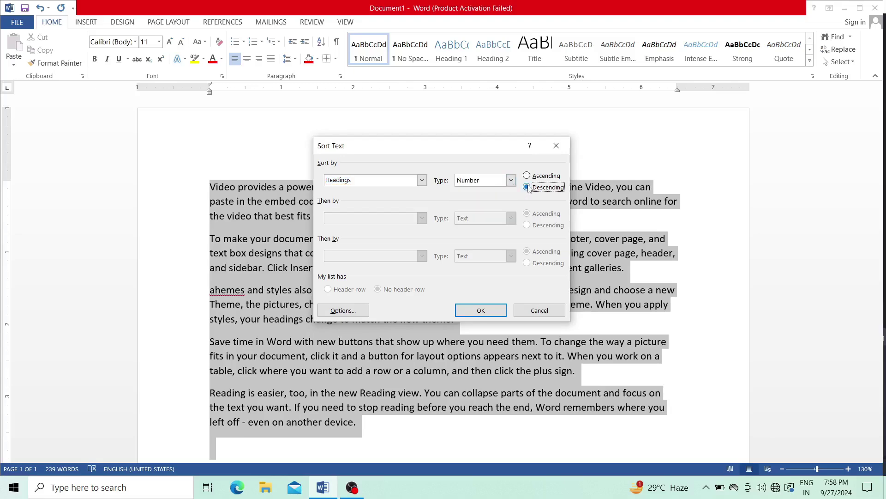
pyautogui.click(482, 312)
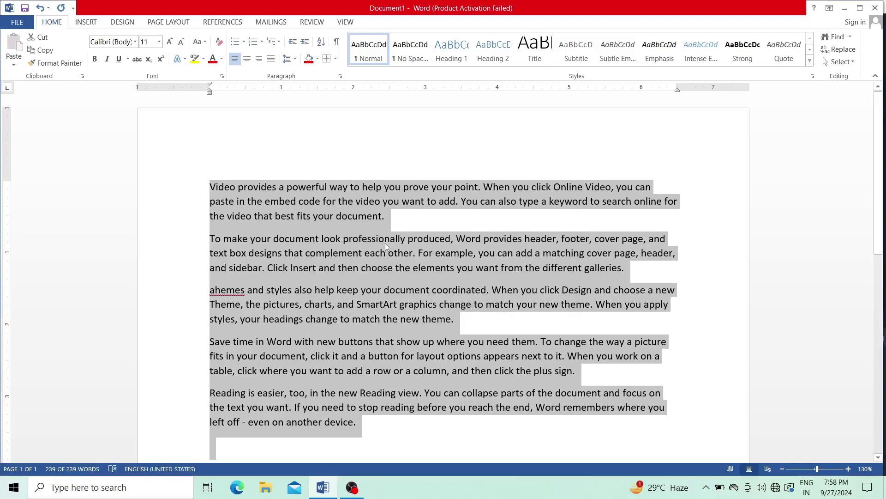
# Insert "1" followed by a space before "Video" at the start of the first paragraph.
pyautogui.click(209, 188)
pyautogui.write('1')
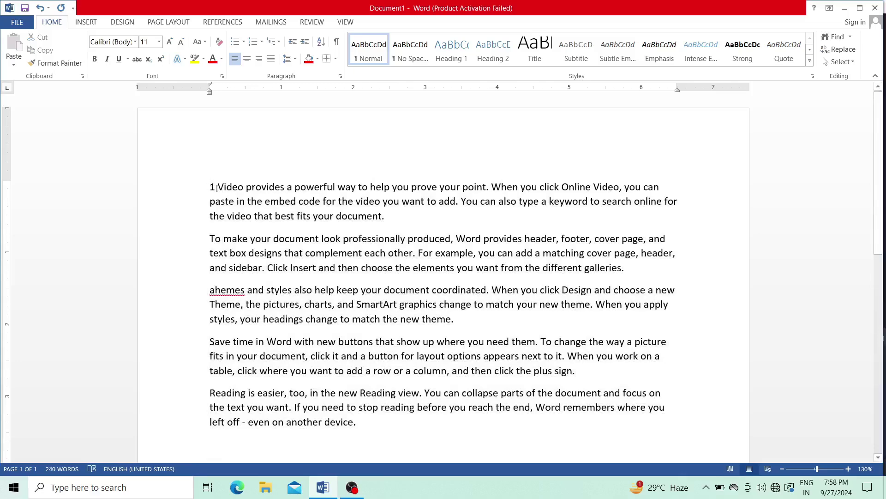
# Show the document's paragraph marks and other formatting symbols, and hide them again.
pyautogui.click(211, 240)
pyautogui.click(337, 42)
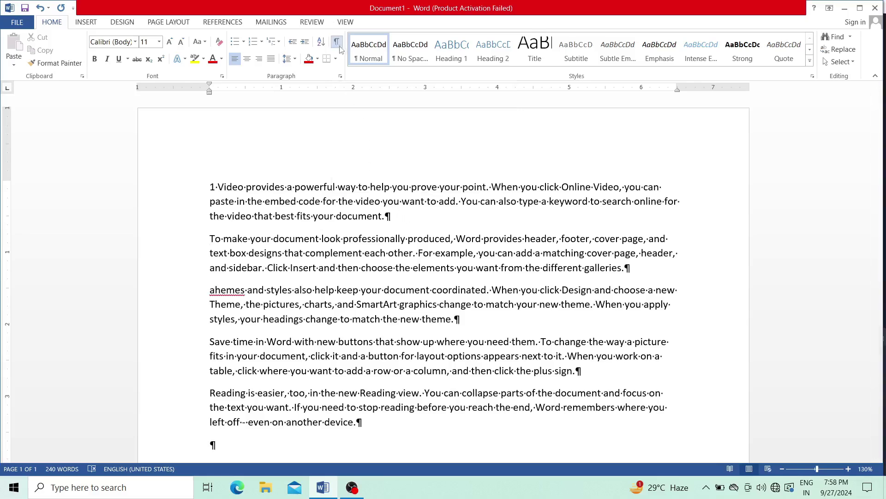
pyautogui.click(337, 43)
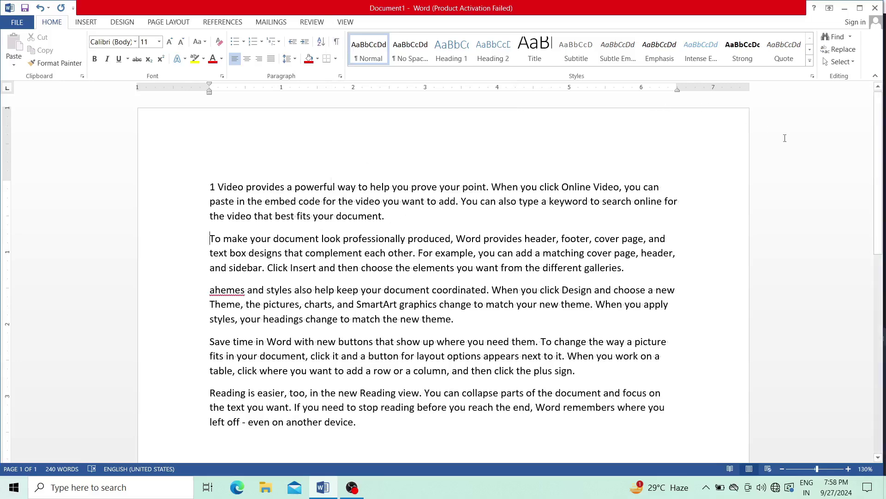
# Look over the Find options and the Insert, Design, Page Layout, References, Mailings, Review and View commands, and return to the Home commands.
pyautogui.click(851, 38)
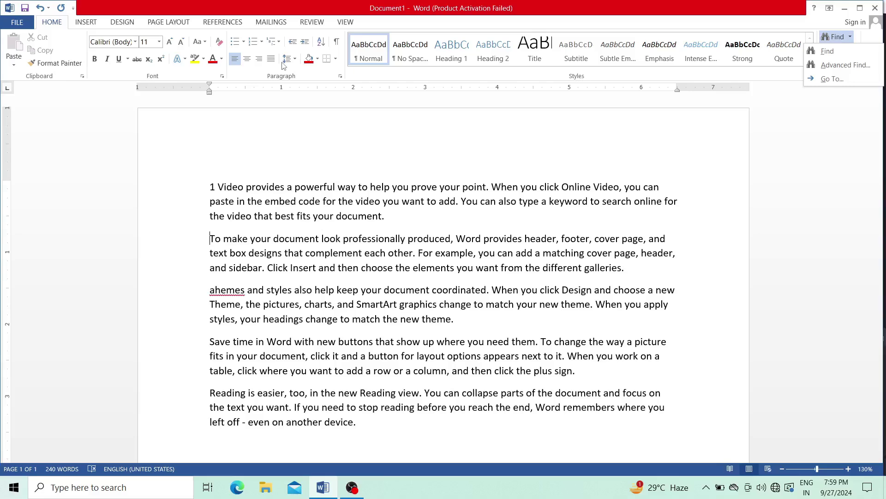
pyautogui.click(88, 22)
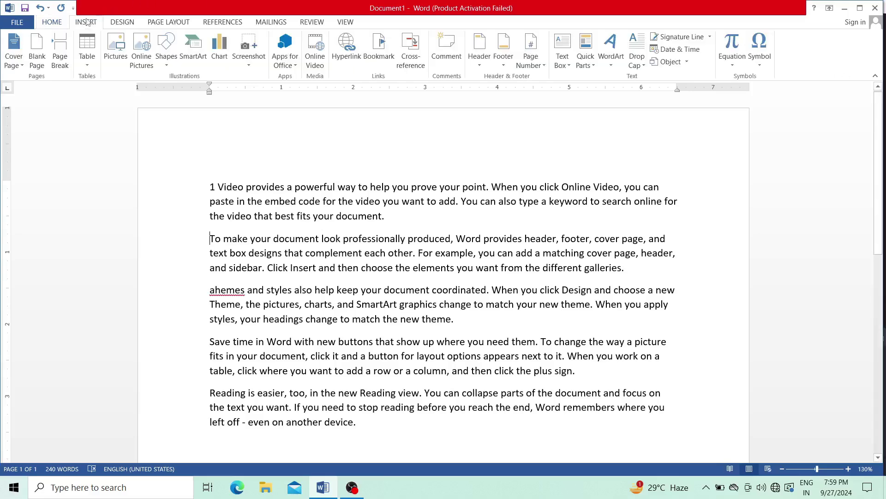
pyautogui.click(122, 27)
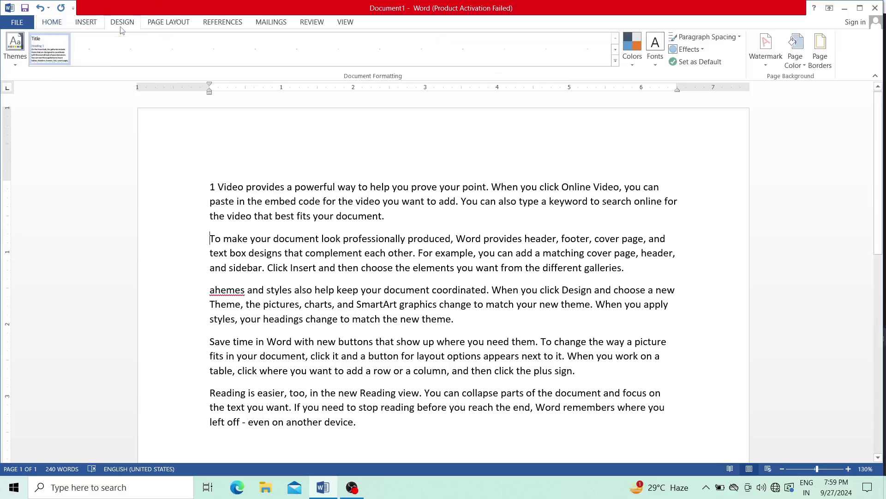
pyautogui.click(160, 28)
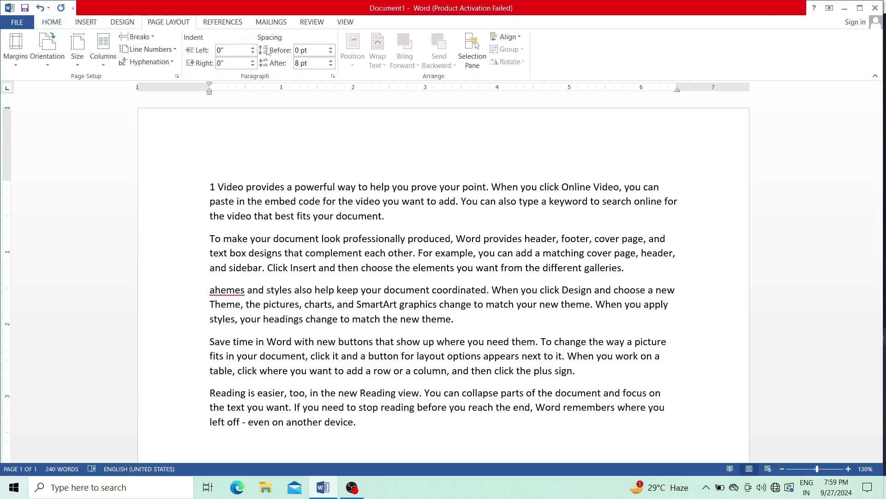
pyautogui.click(235, 24)
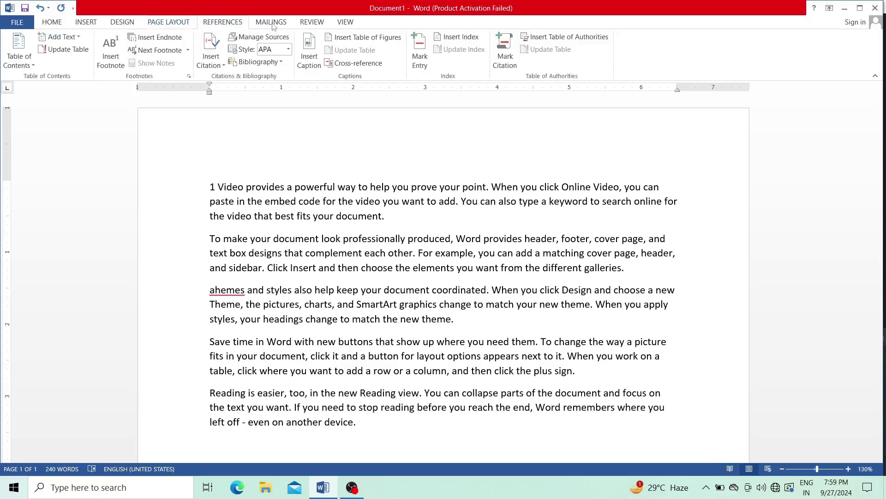
pyautogui.click(273, 24)
pyautogui.click(313, 24)
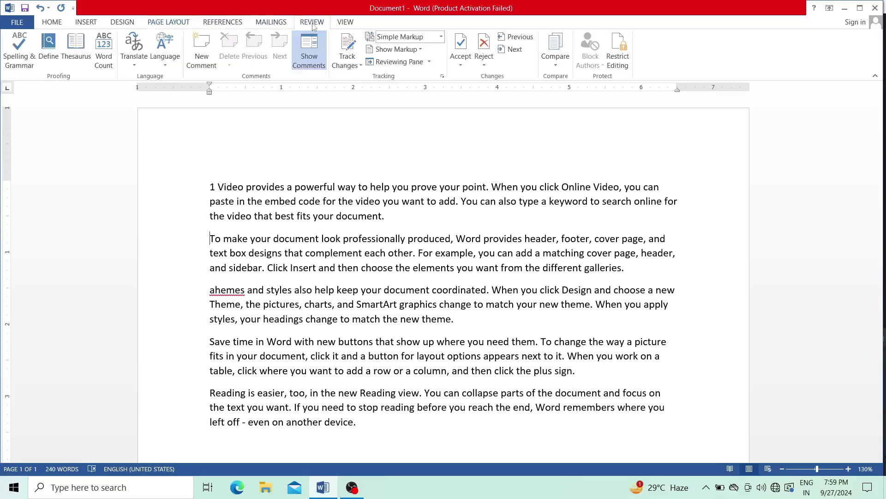
pyautogui.click(343, 22)
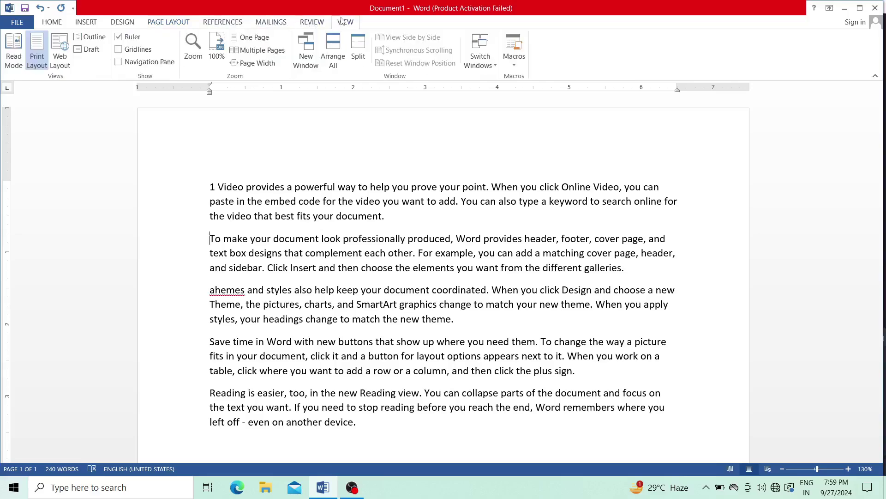
pyautogui.click(62, 23)
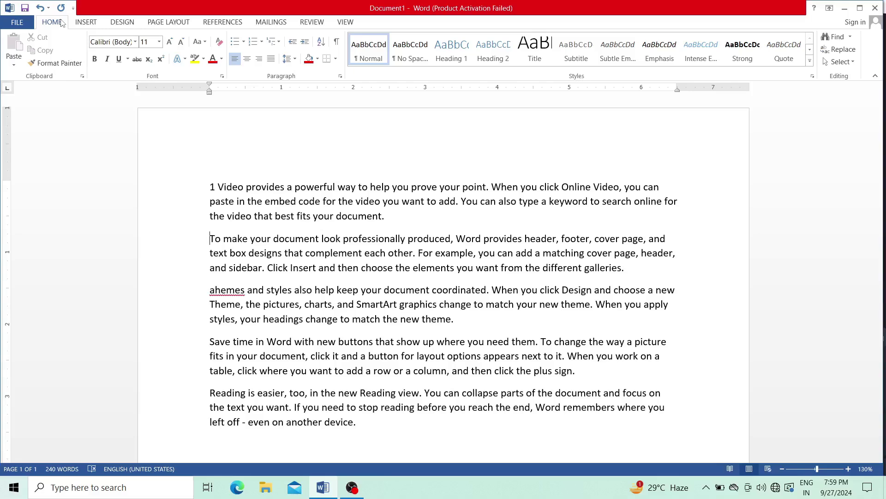
# Look through the Font dialog's settings and the available text effects, including reflection, without applying any.
pyautogui.click(222, 77)
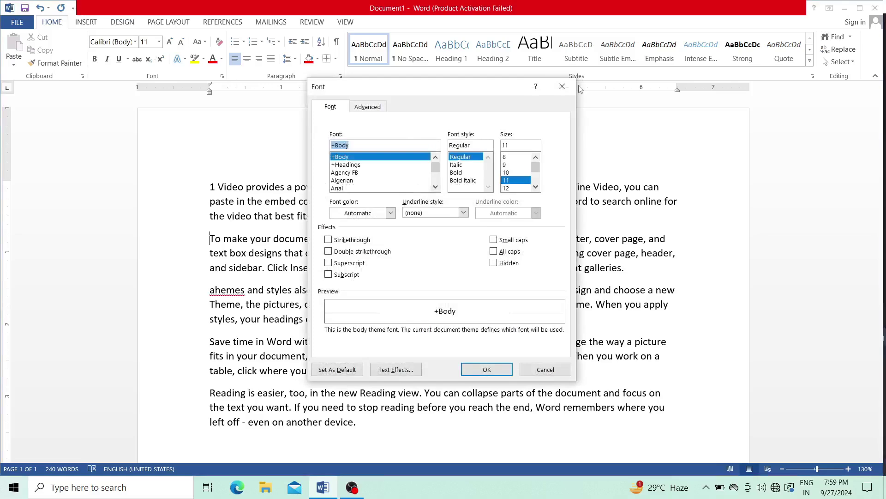
pyautogui.click(562, 86)
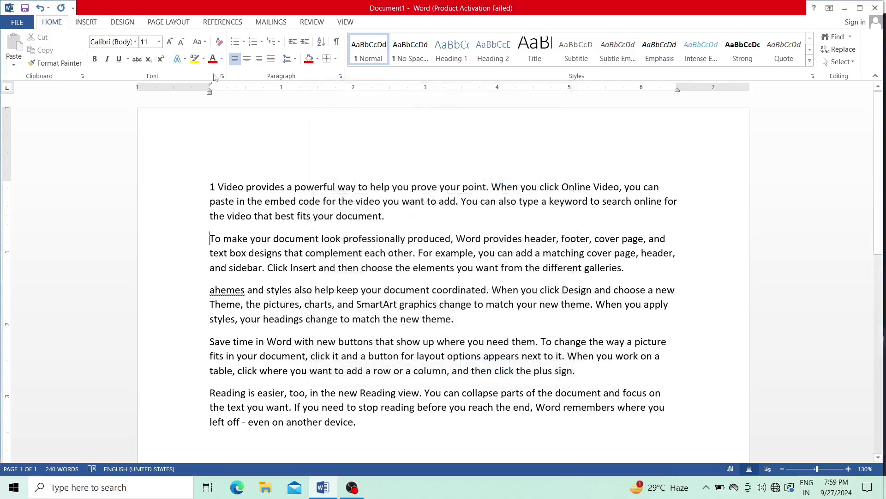
pyautogui.click(185, 60)
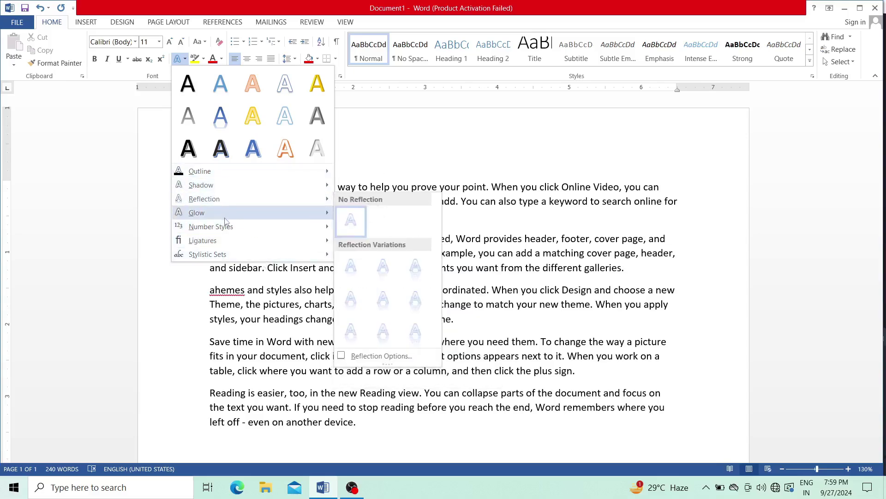
pyautogui.click(150, 199)
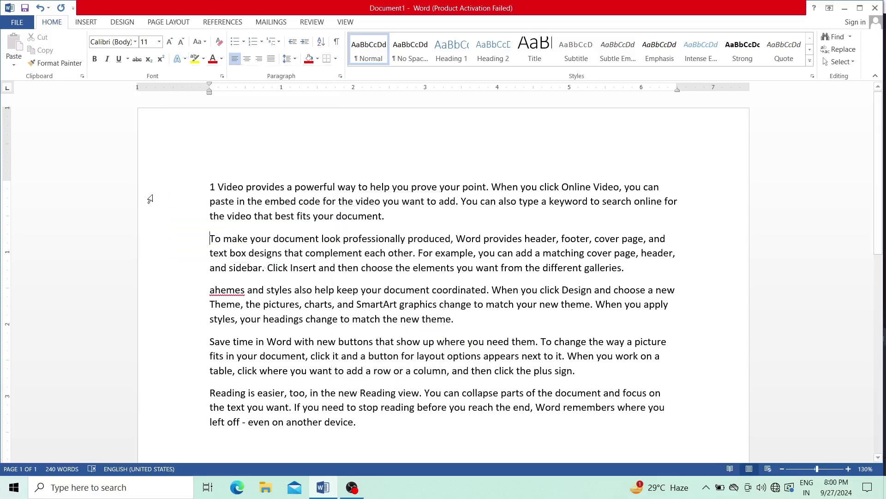